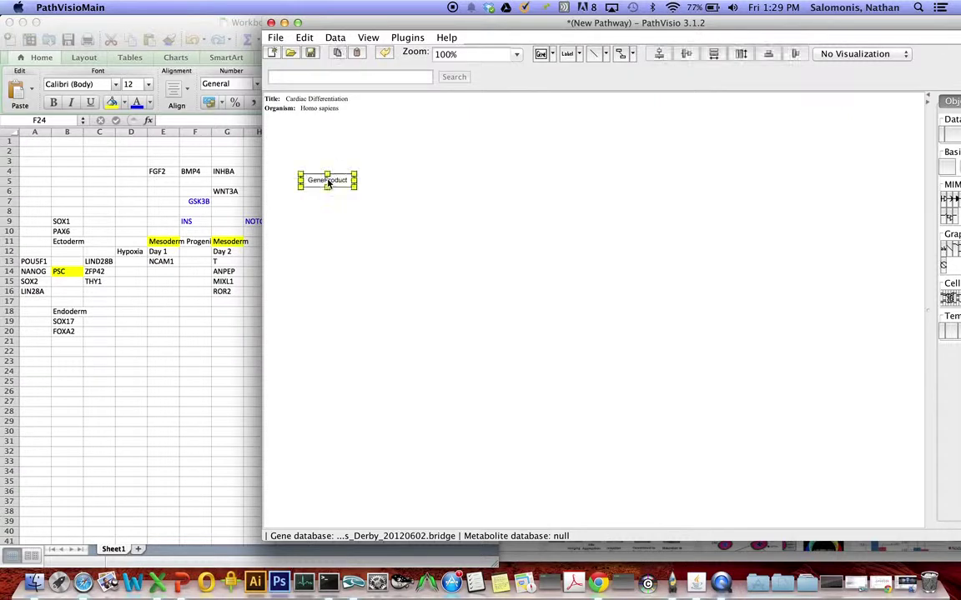
{"action": "double_click", "coordinate": [341, 183]}
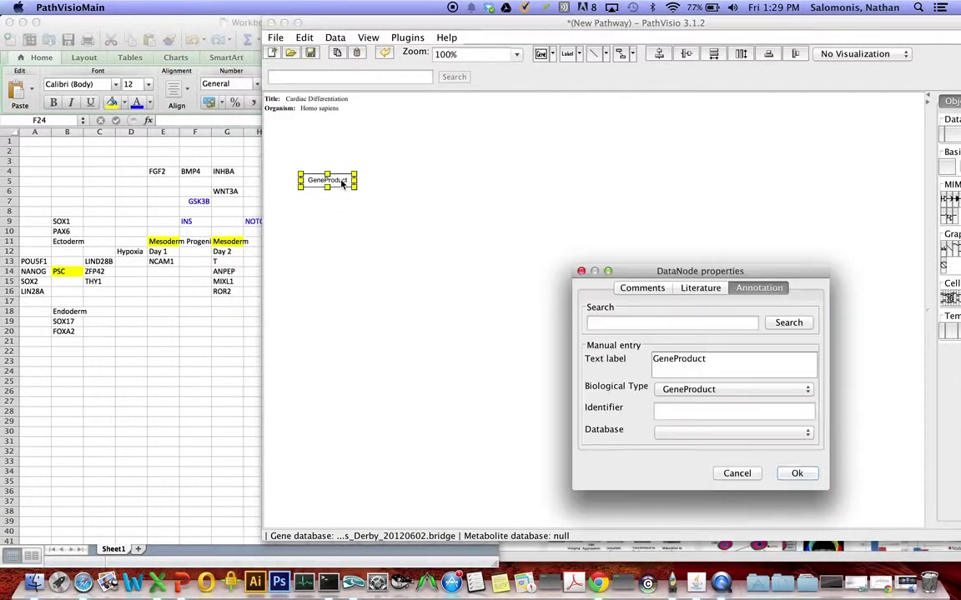
{"action": "left_click", "coordinate": [643, 325]}
{"action": "left_click", "coordinate": [780, 325]}
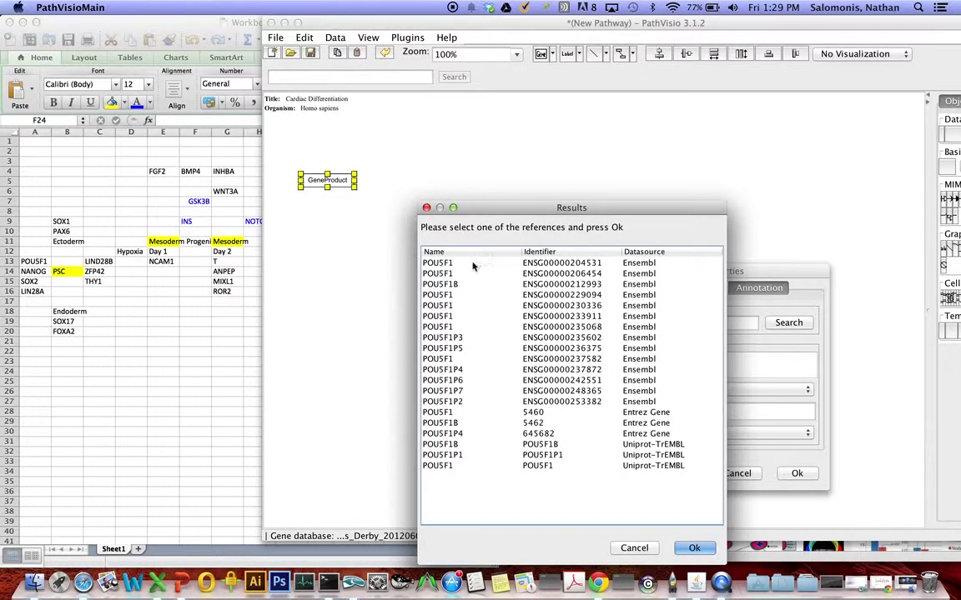
{"action": "double_click", "coordinate": [468, 263]}
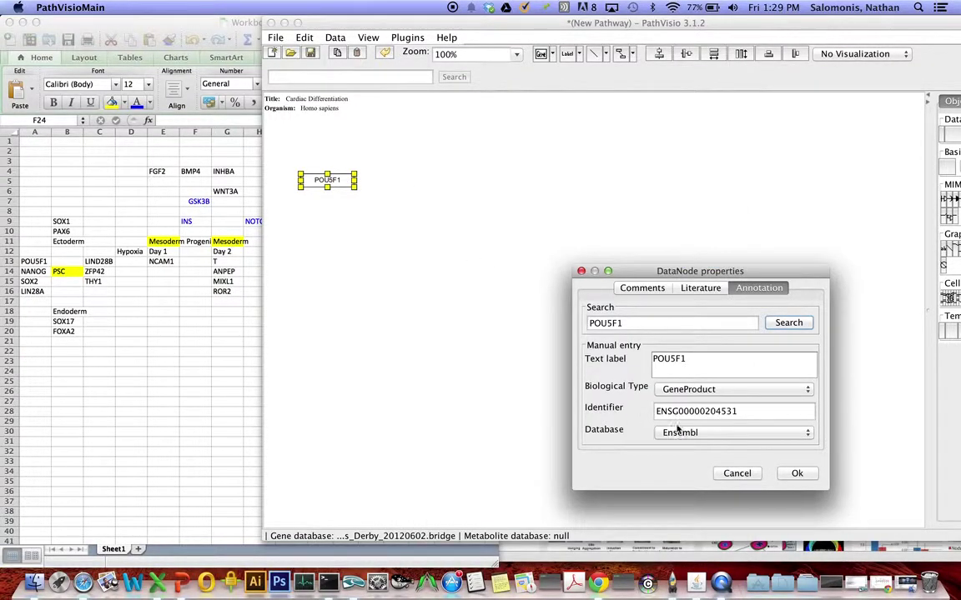
{"action": "left_click", "coordinate": [791, 473]}
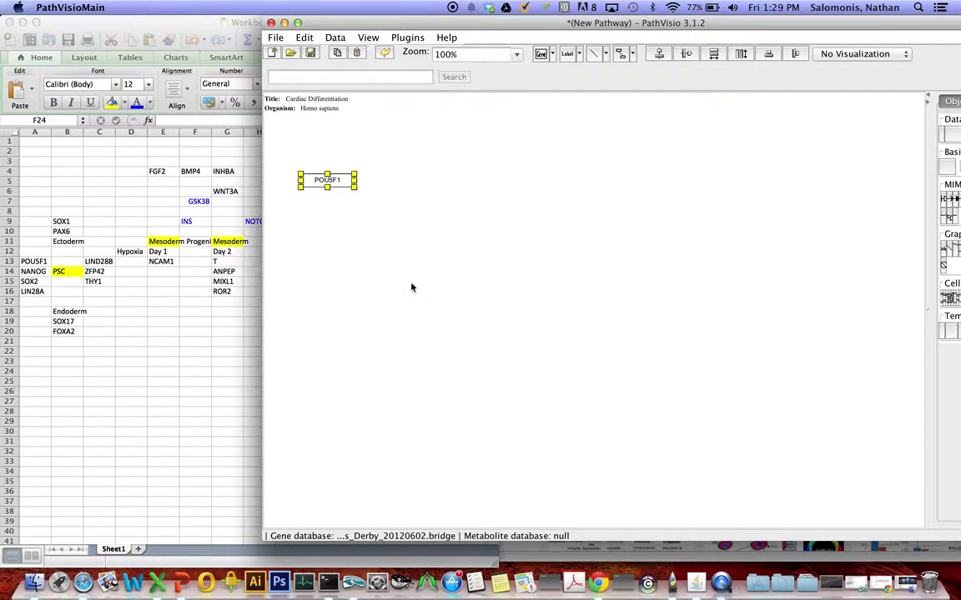
{"action": "left_click", "coordinate": [411, 287]}
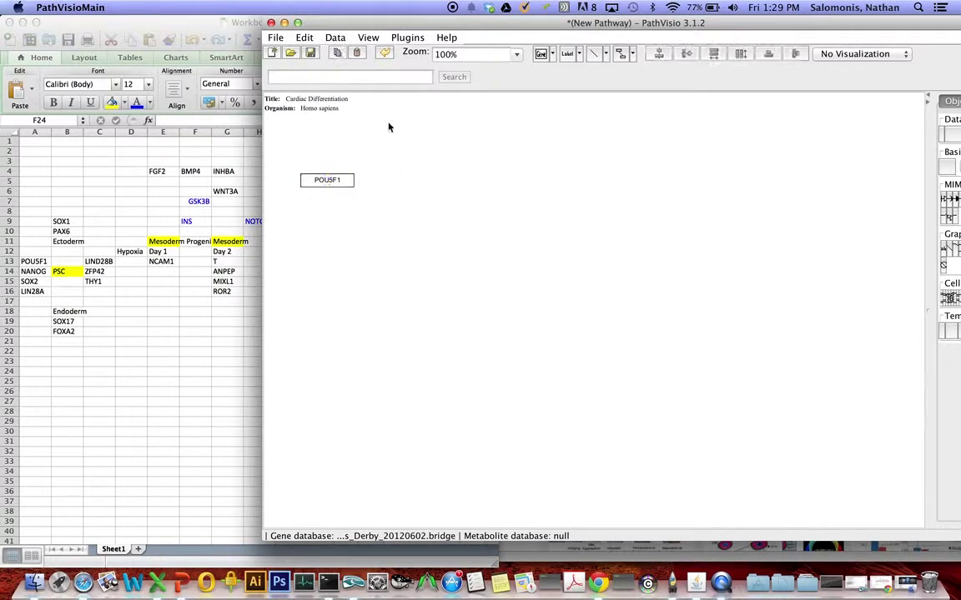
- Delete the POU5F1 node from the pathway canvas
{"action": "left_click", "coordinate": [323, 182]}
{"action": "key", "text": "Delete"}
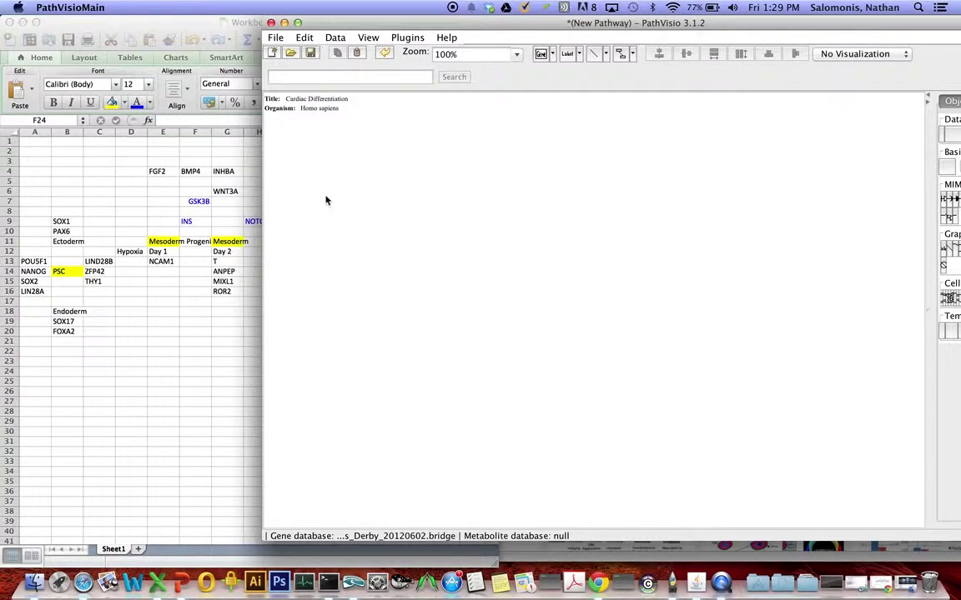
{"action": "left_click", "coordinate": [408, 38]}
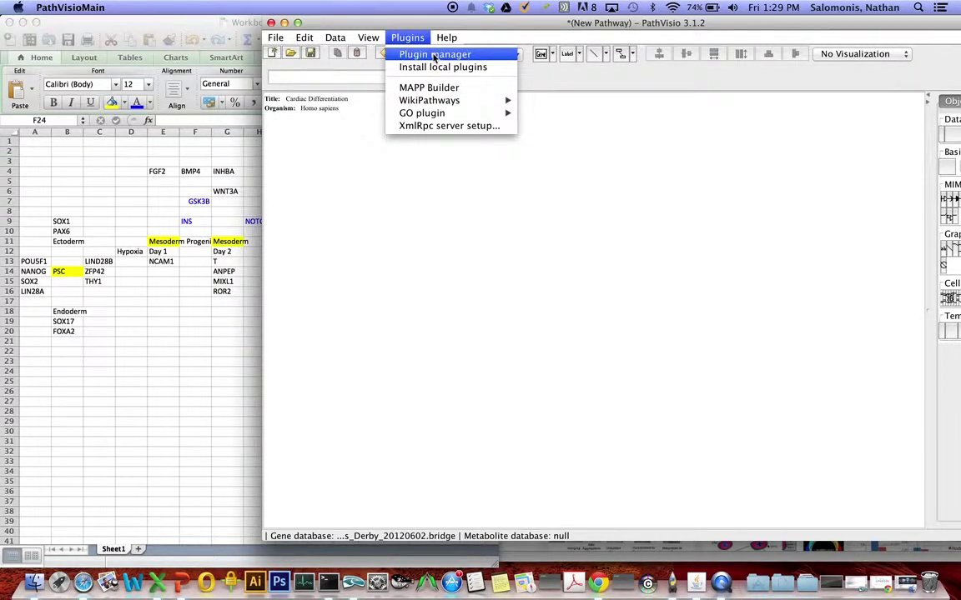
{"action": "left_click", "coordinate": [418, 38]}
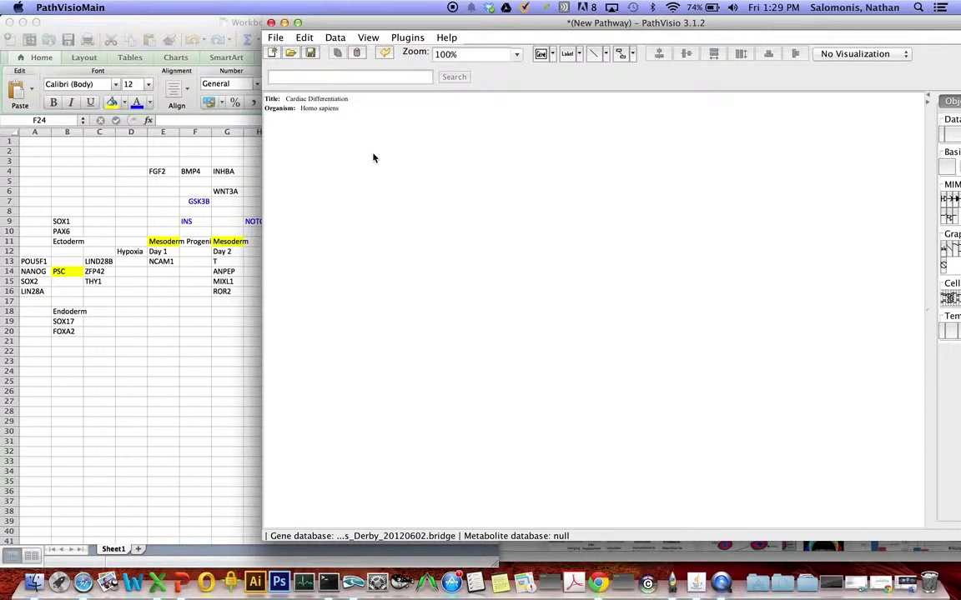
- In the Excel workbook, copy the genes POU5F1, NANOG, SOX2 and LIN28A from A13:A16 to A25:A28 and B25:B28
{"action": "left_click", "coordinate": [47, 247]}
{"action": "left_click_drag", "start_coordinate": [33, 262], "coordinate": [35, 289]}
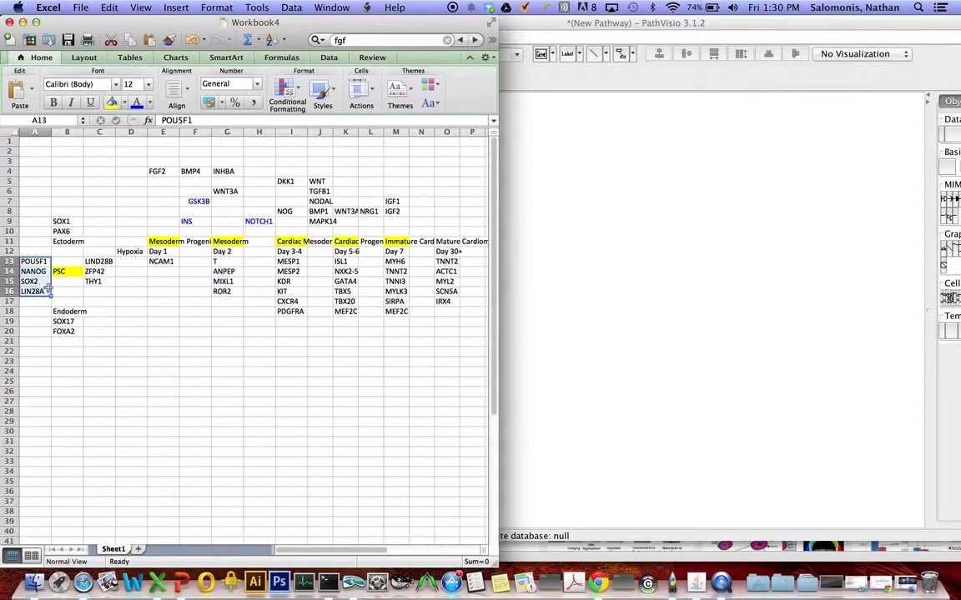
{"action": "key", "text": "super+c"}
{"action": "left_click", "coordinate": [35, 381]}
{"action": "key", "text": "super+v"}
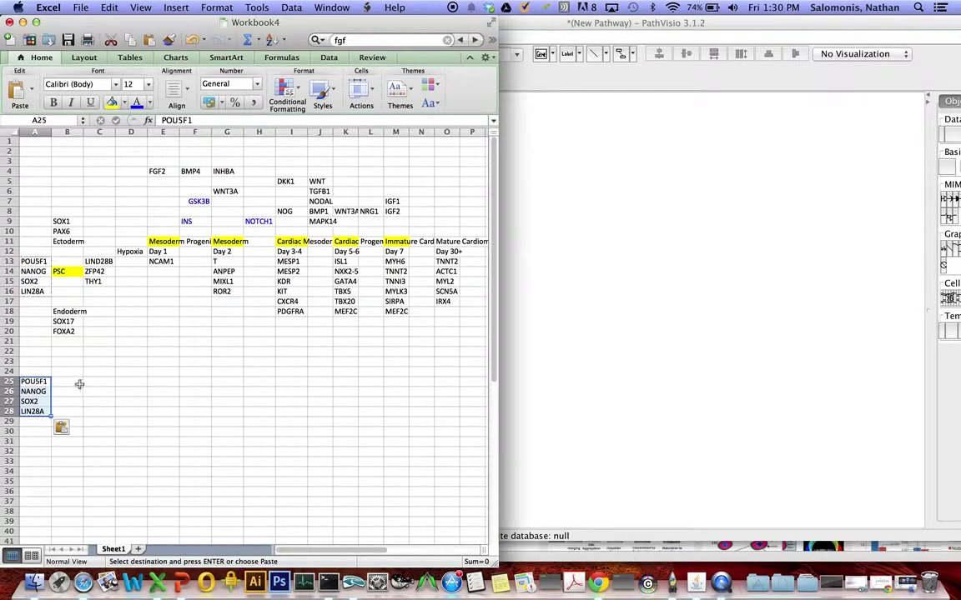
{"action": "left_click", "coordinate": [78, 383]}
{"action": "key", "text": "super+v"}
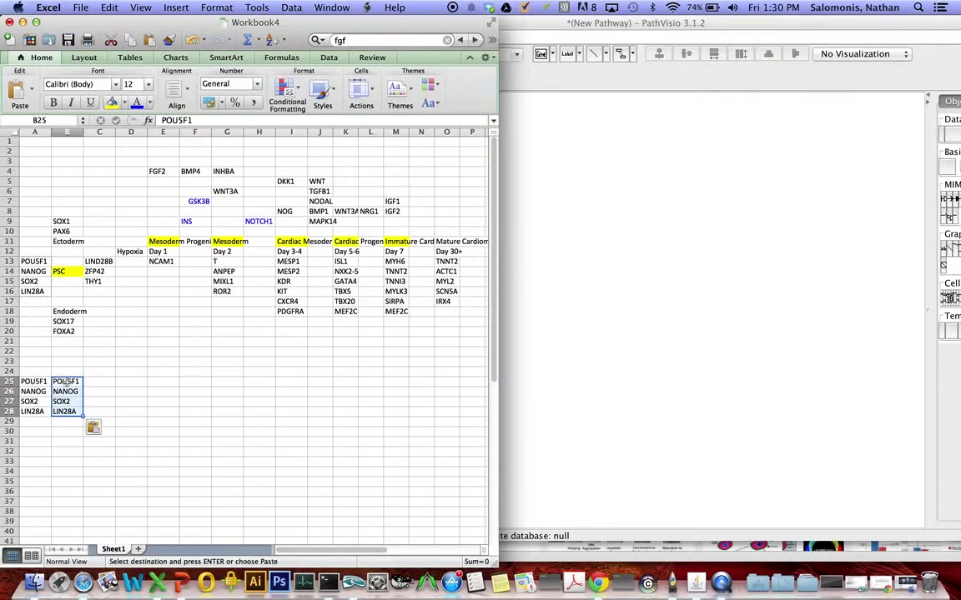
- Fill C25:C28 with the data source code S and copy the gene table A25:C28
{"action": "left_click", "coordinate": [92, 381]}
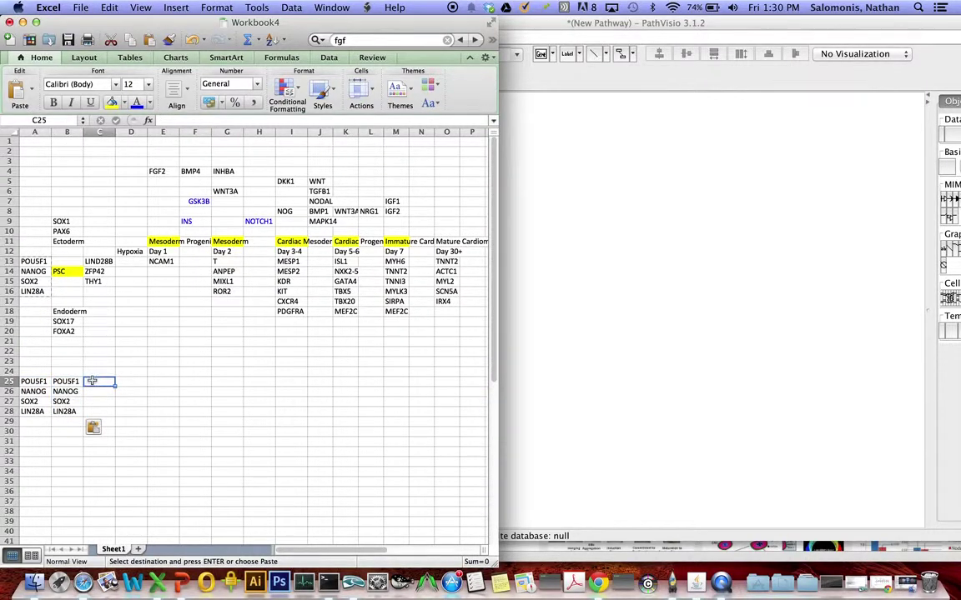
{"action": "type", "text": "S"}
{"action": "left_click_drag", "start_coordinate": [92, 382], "coordinate": [25, 381]}
{"action": "key", "text": "super+d"}
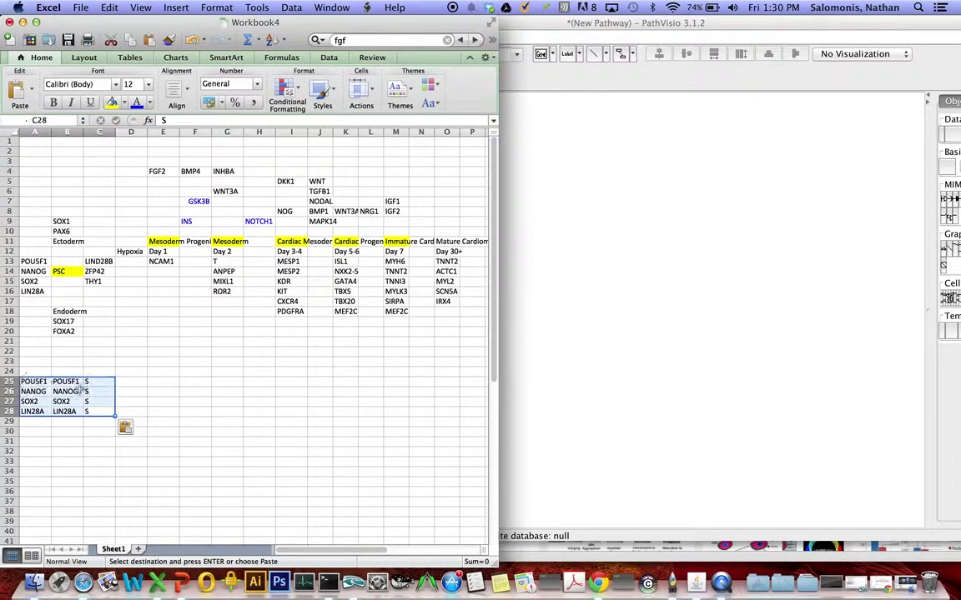
- In PathVisio, extend the pathway through MAPP Builder with the copied POU5F1, NANOG, SOX2 and LIN28A gene list
{"action": "left_click", "coordinate": [564, 317]}
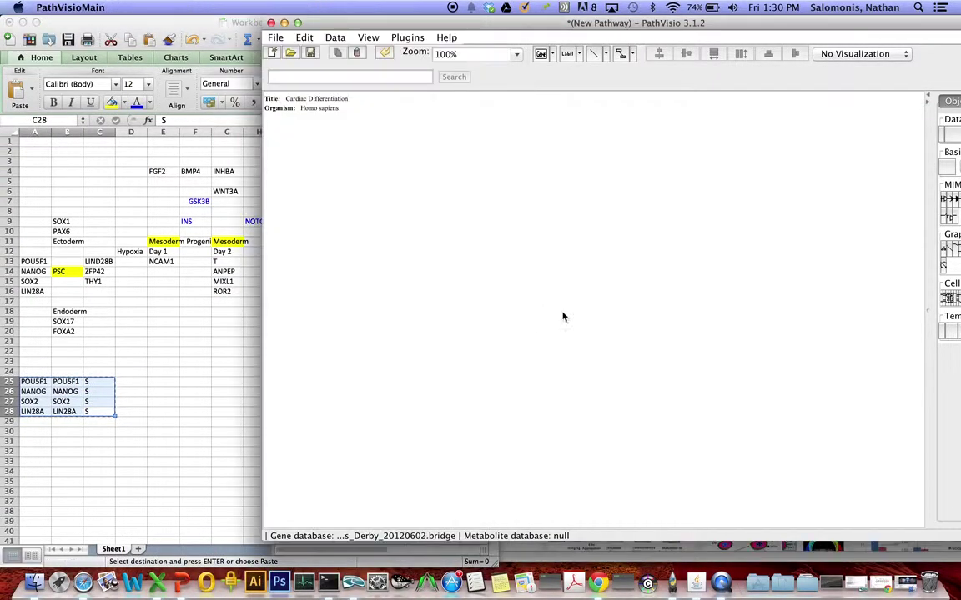
{"action": "right_click", "coordinate": [297, 156]}
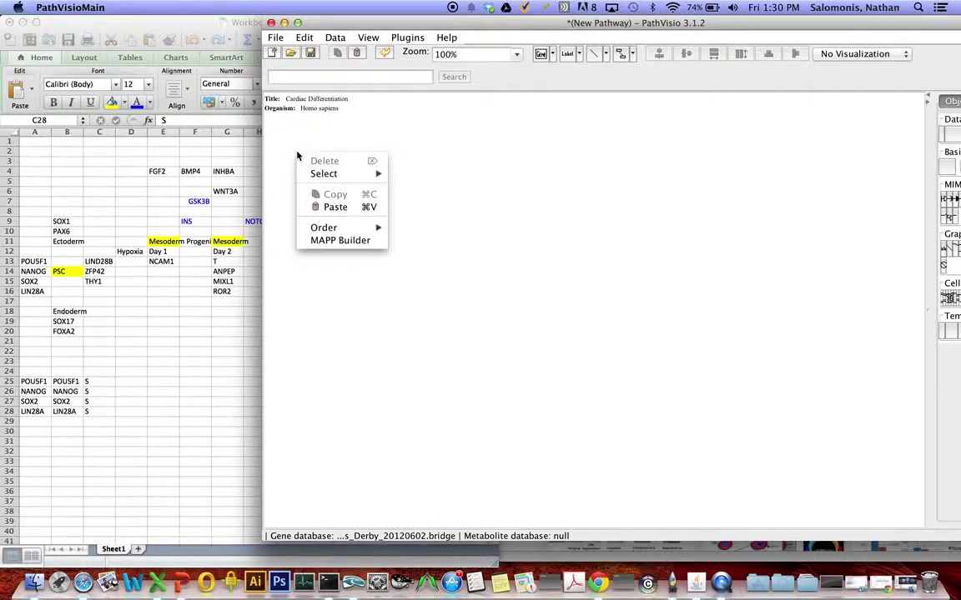
{"action": "left_click", "coordinate": [363, 241]}
{"action": "left_click", "coordinate": [671, 381]}
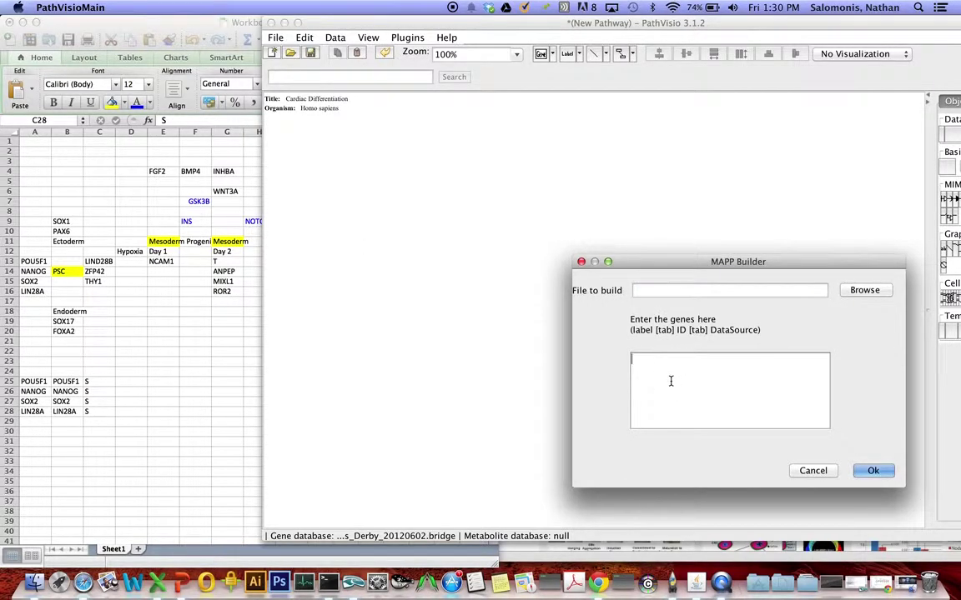
{"action": "key", "text": "super+v"}
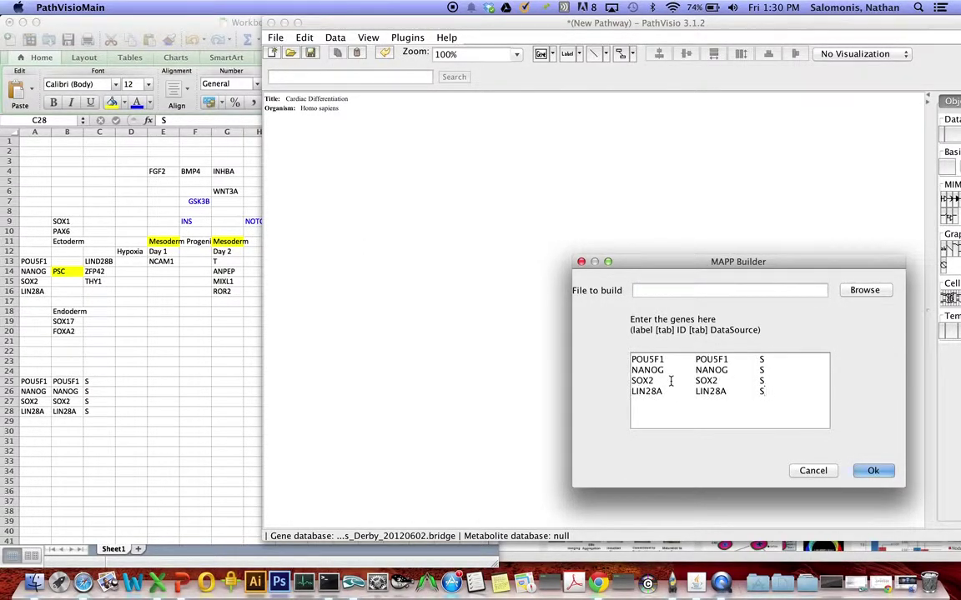
{"action": "left_click", "coordinate": [872, 471]}
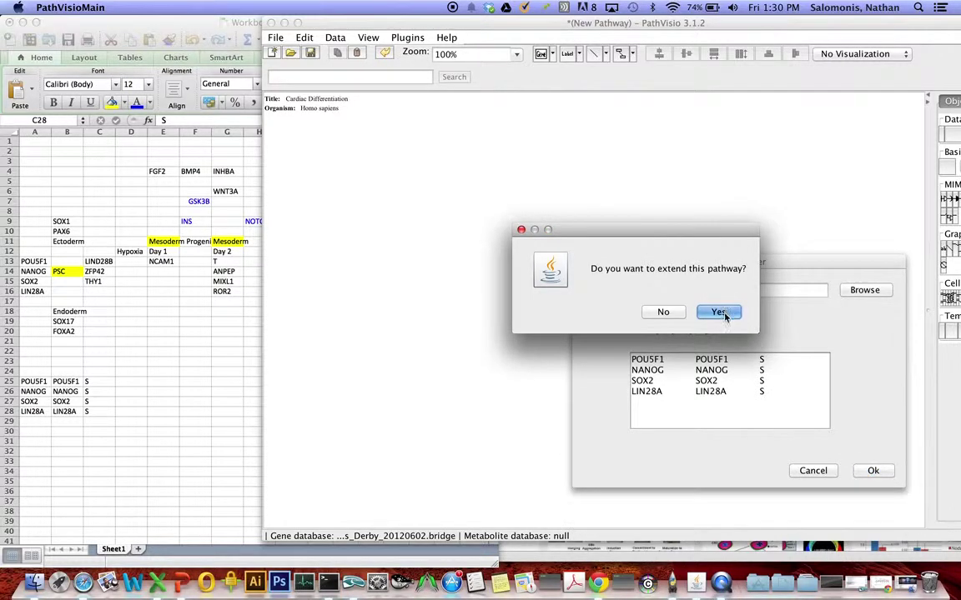
{"action": "left_click", "coordinate": [719, 313]}
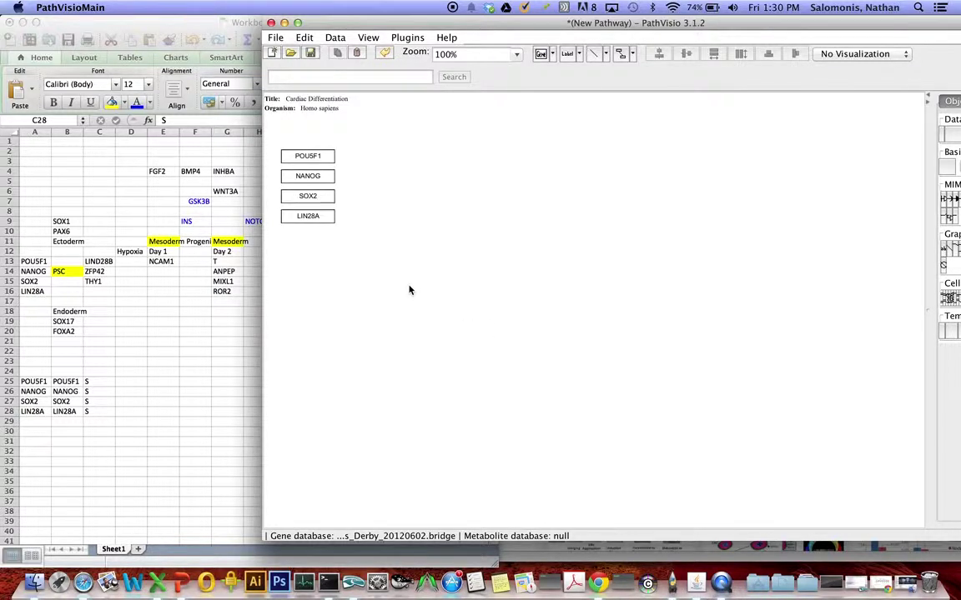
- Check the annotation of the new POU5F1 node and leave its properties unchanged
{"action": "double_click", "coordinate": [314, 159]}
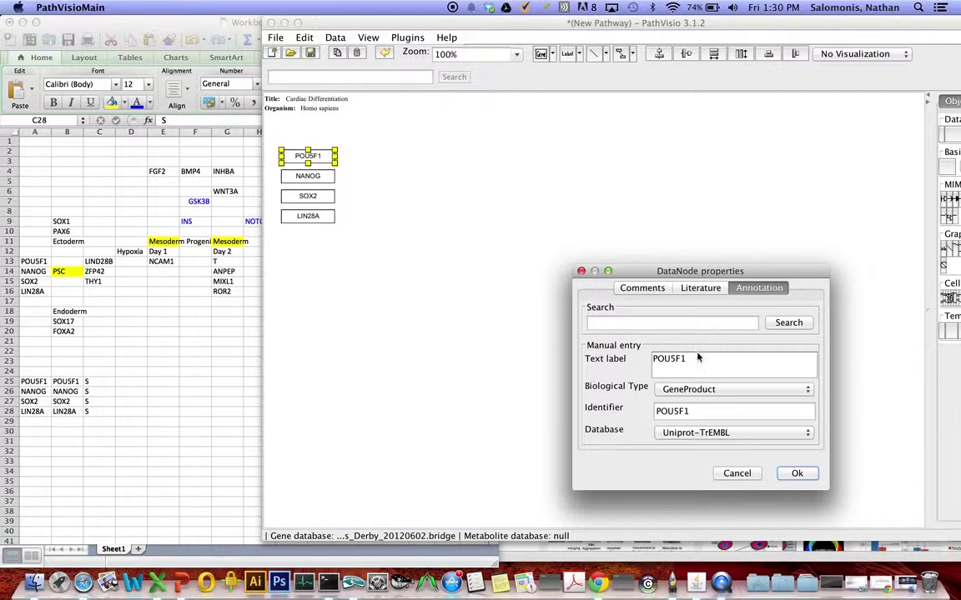
{"action": "left_click", "coordinate": [735, 474]}
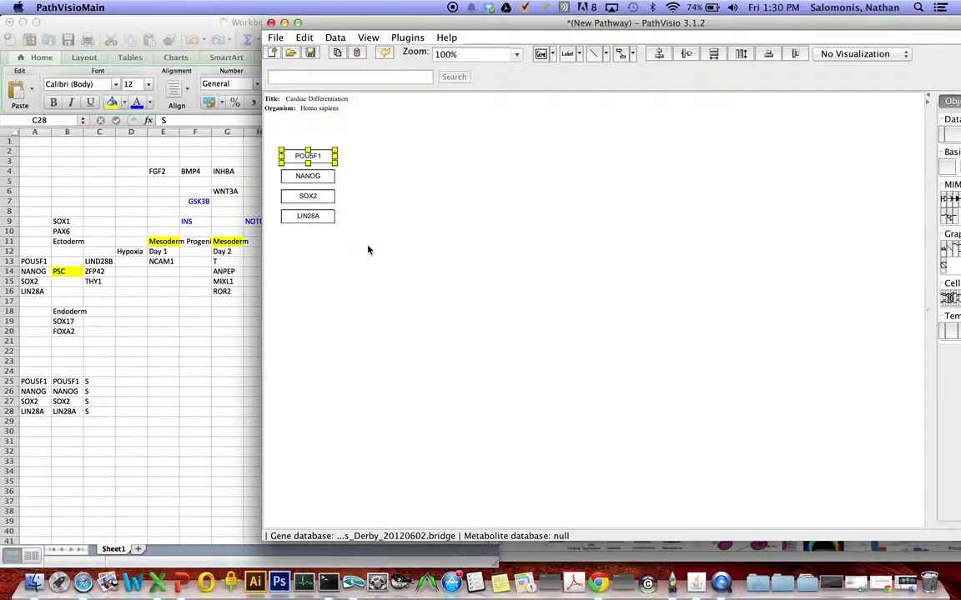
- Stack the four gene nodes POU5F1, NANOG, SOX2 and LIN28A vertically into one compact column
{"action": "left_click_drag", "start_coordinate": [383, 259], "coordinate": [265, 136]}
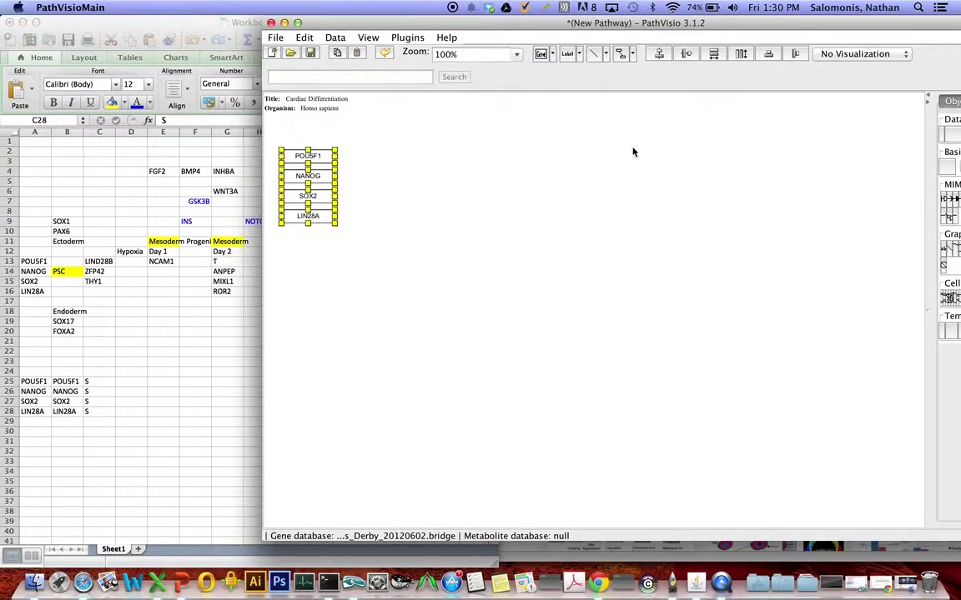
{"action": "left_click", "coordinate": [774, 57]}
{"action": "left_click", "coordinate": [533, 174]}
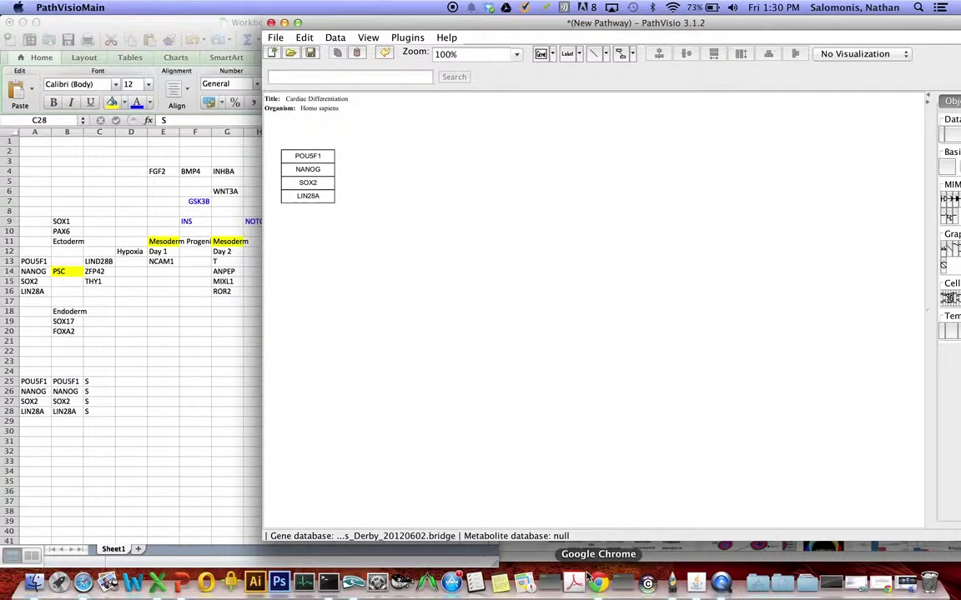
- Consult the cardiac differentiation reference figure in Safari and return to the PathVisio pathway
{"action": "left_click", "coordinate": [83, 582]}
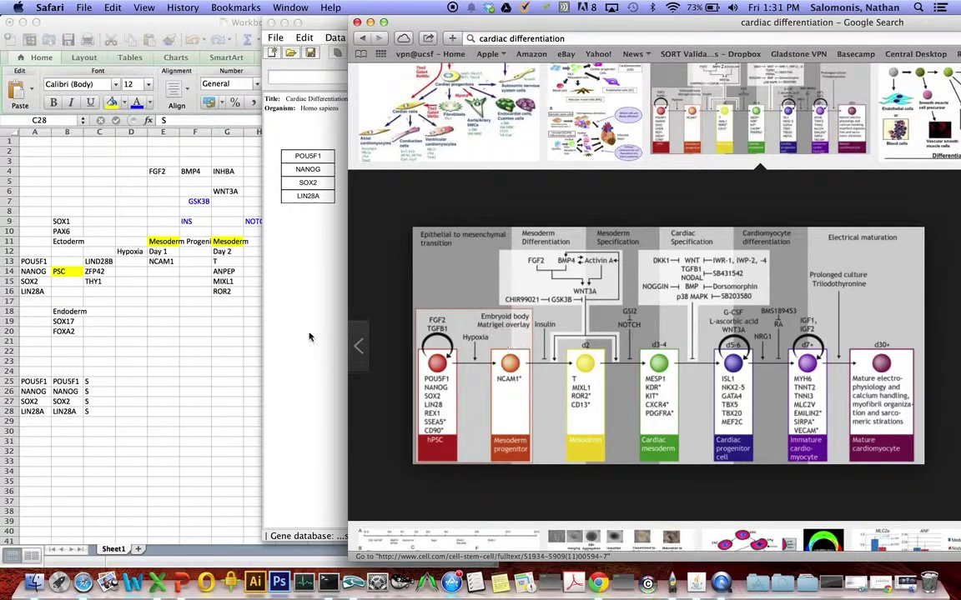
{"action": "left_click", "coordinate": [296, 391]}
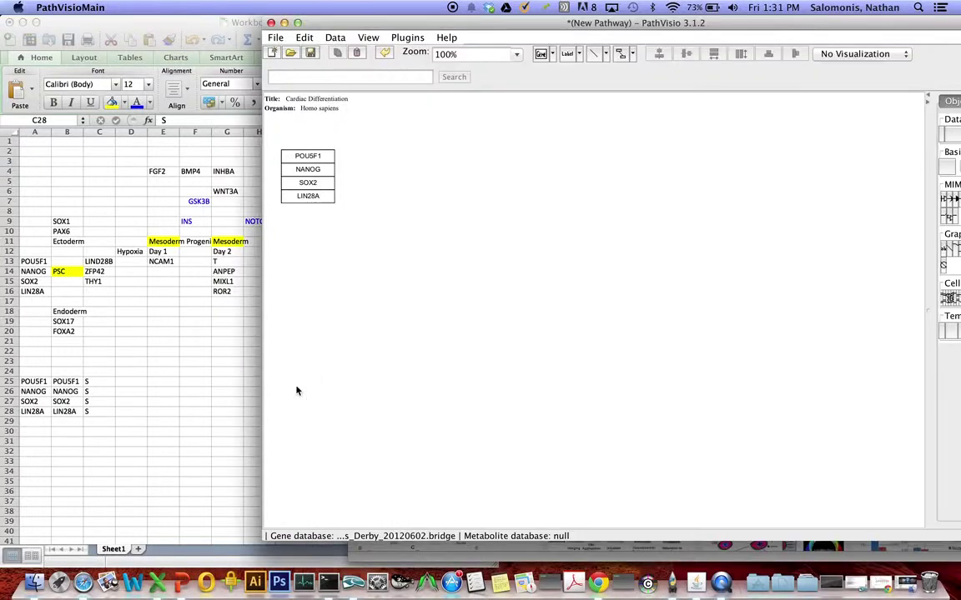
- Move the stacked POU5F1, NANOG, SOX2 and LIN28A group lower on the canvas
{"action": "left_click_drag", "start_coordinate": [360, 135], "coordinate": [268, 232]}
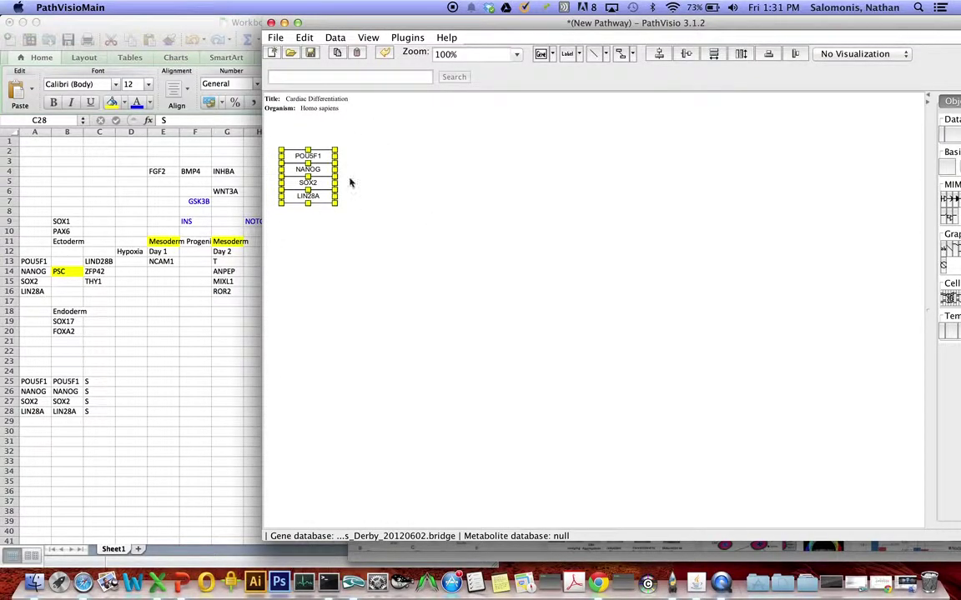
{"action": "left_click_drag", "start_coordinate": [325, 196], "coordinate": [334, 274]}
{"action": "left_click", "coordinate": [396, 176]}
- Copy the ectoderm genes SOX1 and PAX6 from B9:B10 in Excel and open MAPP Builder from the PathVisio canvas
{"action": "left_click", "coordinate": [62, 221]}
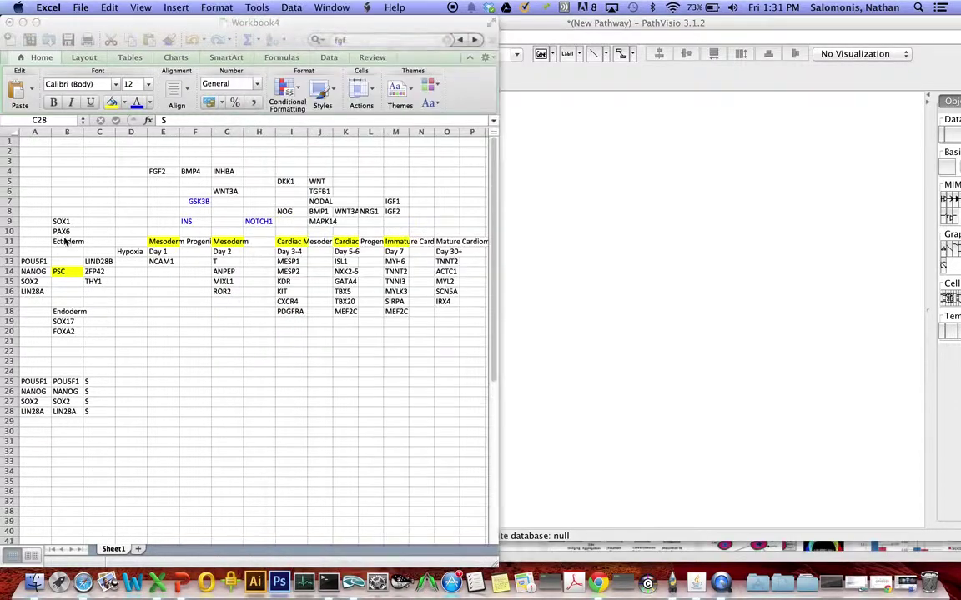
{"action": "left_click_drag", "start_coordinate": [67, 221], "coordinate": [65, 231]}
{"action": "key", "text": "super+c"}
{"action": "left_click", "coordinate": [540, 238]}
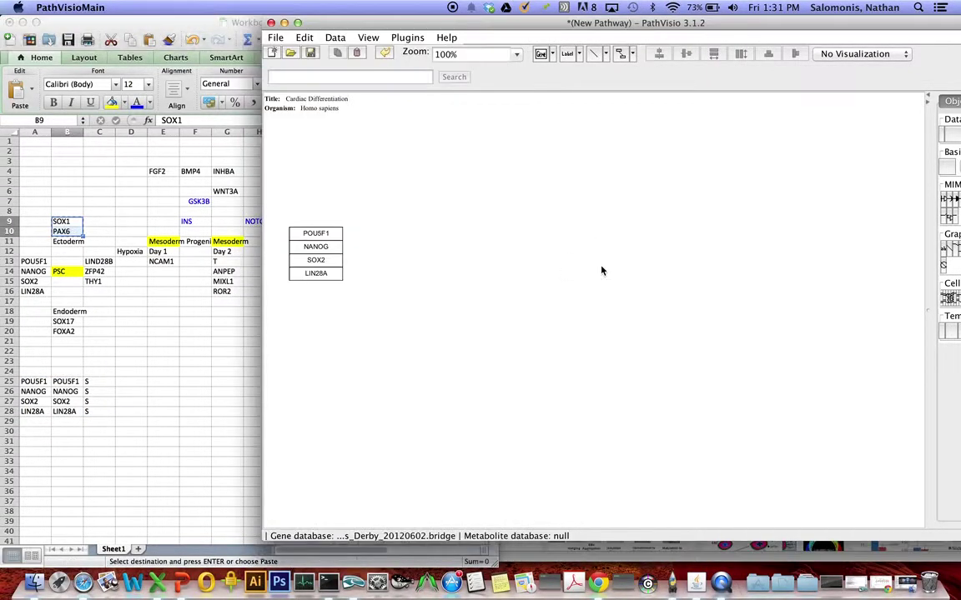
{"action": "right_click", "coordinate": [447, 180]}
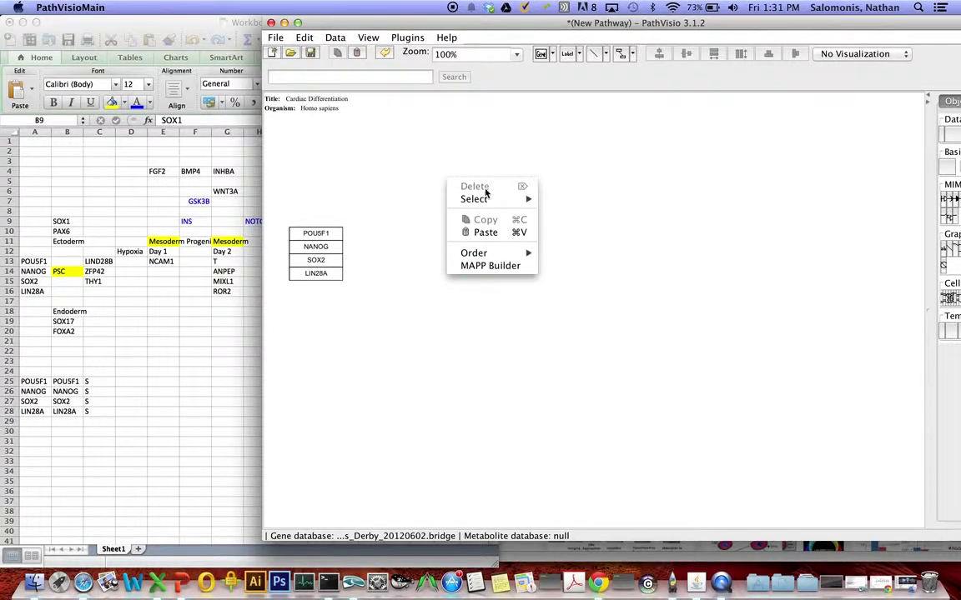
{"action": "left_click", "coordinate": [488, 266]}
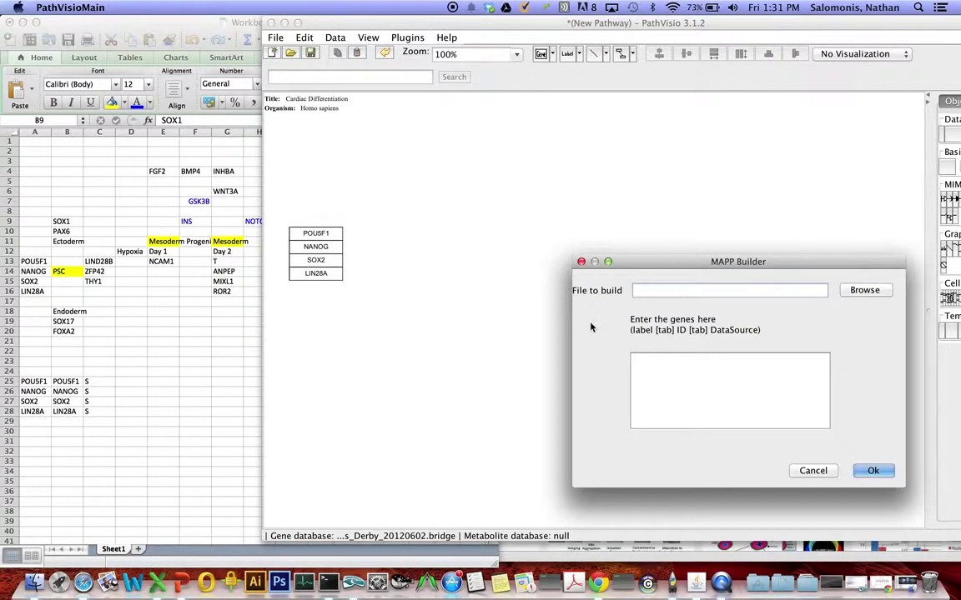
- Back in Excel, paste SOX1 and PAX6 into A31:A32 and B31:B32
{"action": "left_click", "coordinate": [53, 398]}
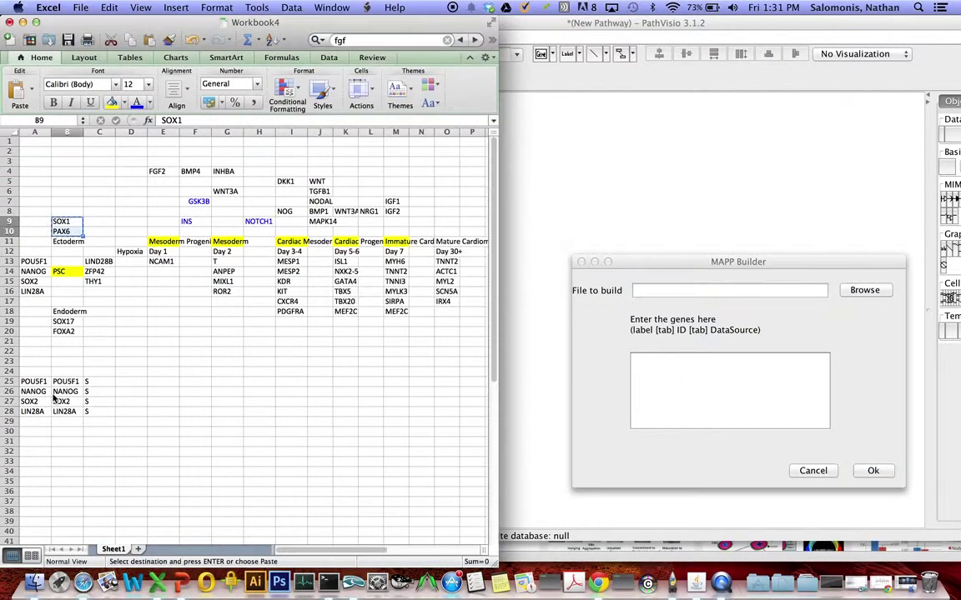
{"action": "left_click", "coordinate": [34, 441]}
{"action": "key", "text": "super+v"}
{"action": "left_click", "coordinate": [67, 441]}
{"action": "key", "text": "super+v"}
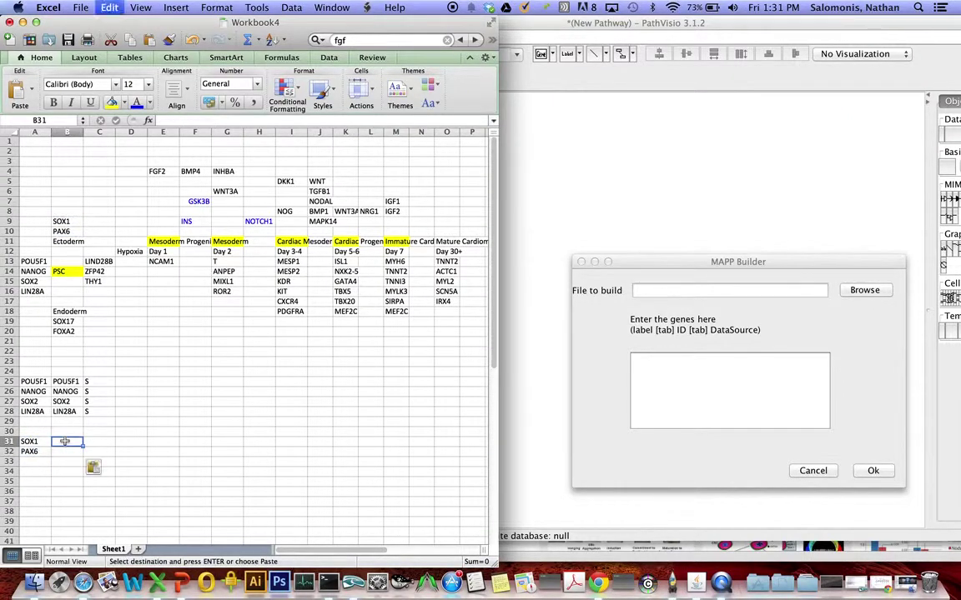
- Enter the data source code S for both SOX1 and PAX6 in C31:C32
{"action": "left_click", "coordinate": [101, 442]}
{"action": "type", "text": "S"}
{"action": "key", "text": "Return"}
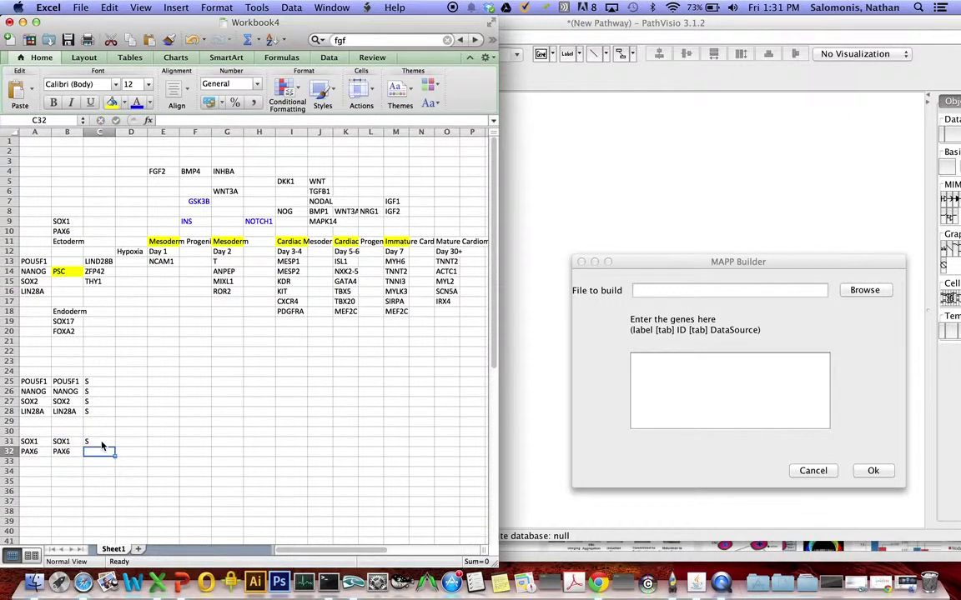
{"action": "left_click", "coordinate": [101, 441]}
{"action": "key", "text": "super+c"}
{"action": "key", "text": "Down"}
{"action": "key", "text": "super+v"}
- Copy the SOX1 and PAX6 table A31:C32 into the gene list of PathVisio's MAPP Builder
{"action": "left_click_drag", "start_coordinate": [29, 441], "coordinate": [101, 451]}
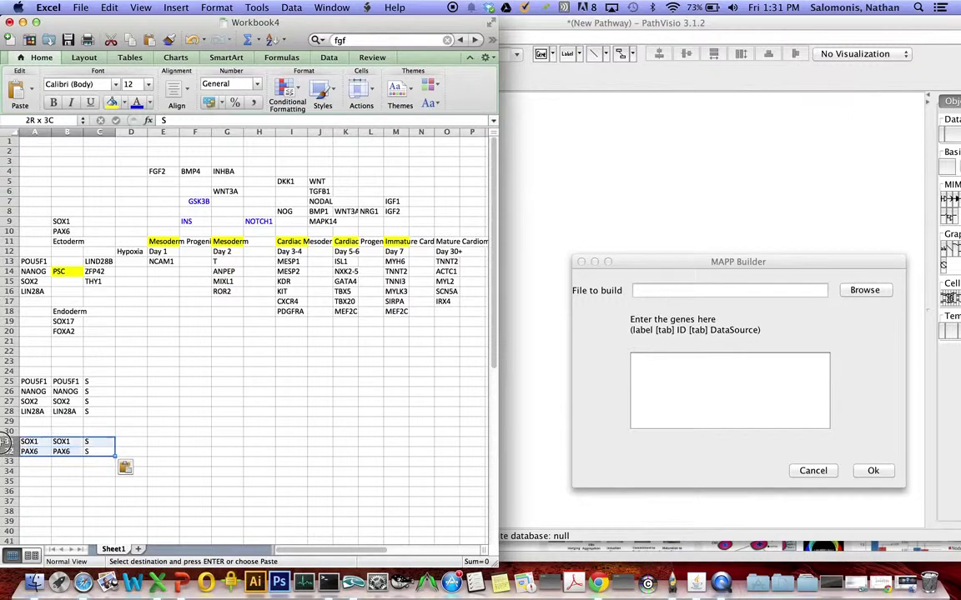
{"action": "key", "text": "super+c"}
{"action": "left_click", "coordinate": [683, 389]}
{"action": "key", "text": "super+v"}
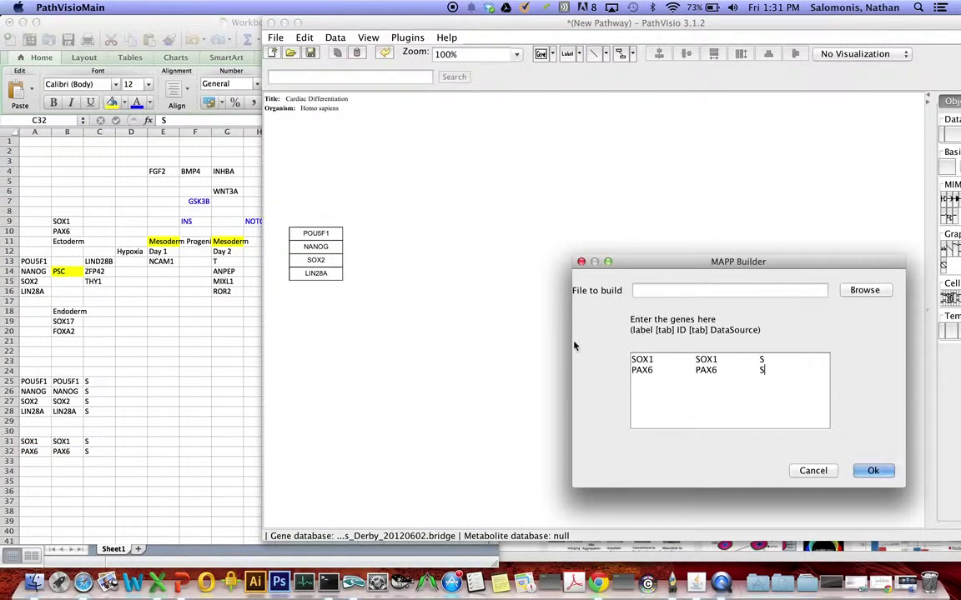
- Extend the pathway with SOX1 and PAX6, move them above and to the right of the POU5F1 group, and stack them vertically
{"action": "left_click", "coordinate": [871, 469]}
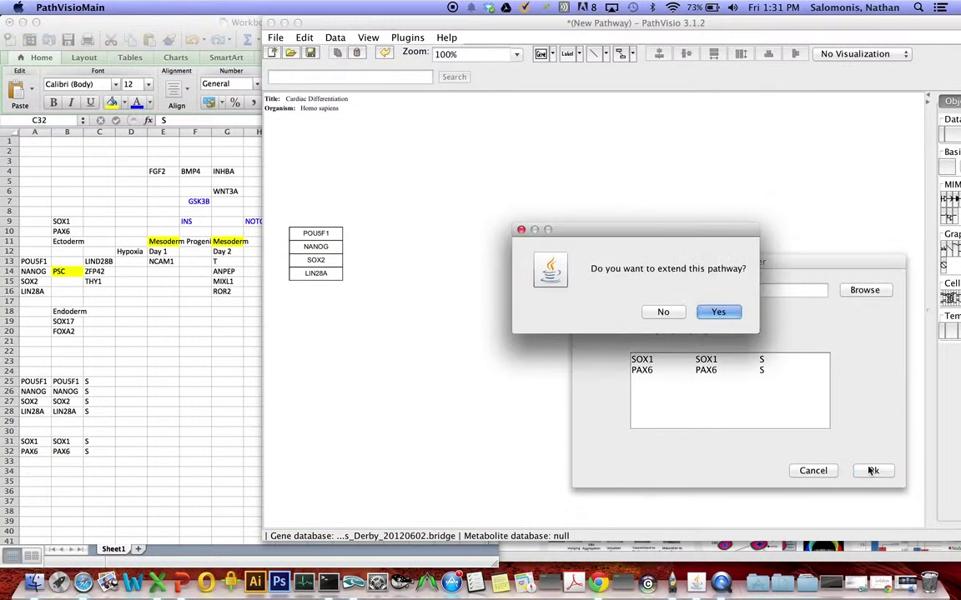
{"action": "left_click", "coordinate": [716, 312]}
{"action": "left_click_drag", "start_coordinate": [362, 362], "coordinate": [385, 175]}
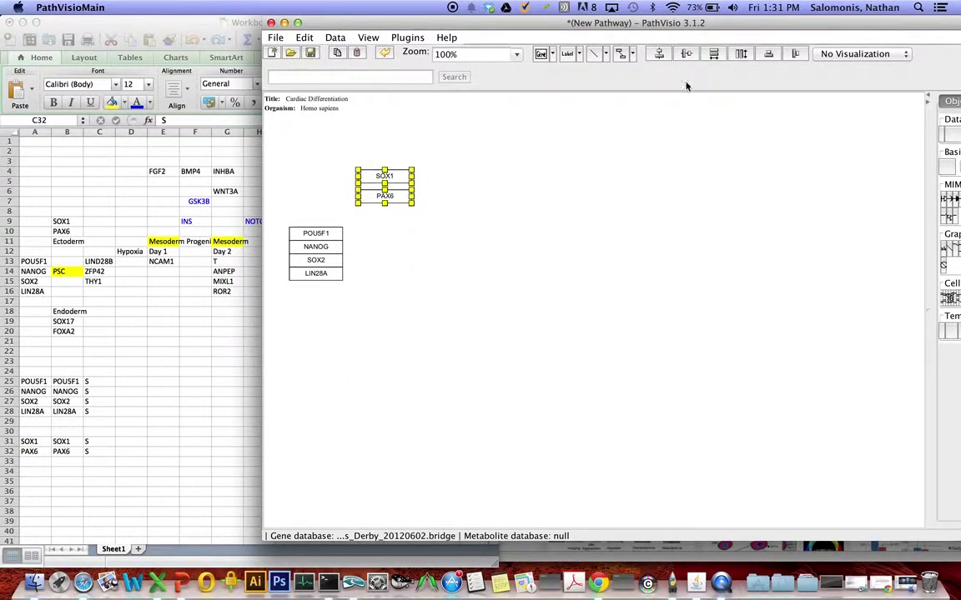
{"action": "left_click", "coordinate": [766, 59]}
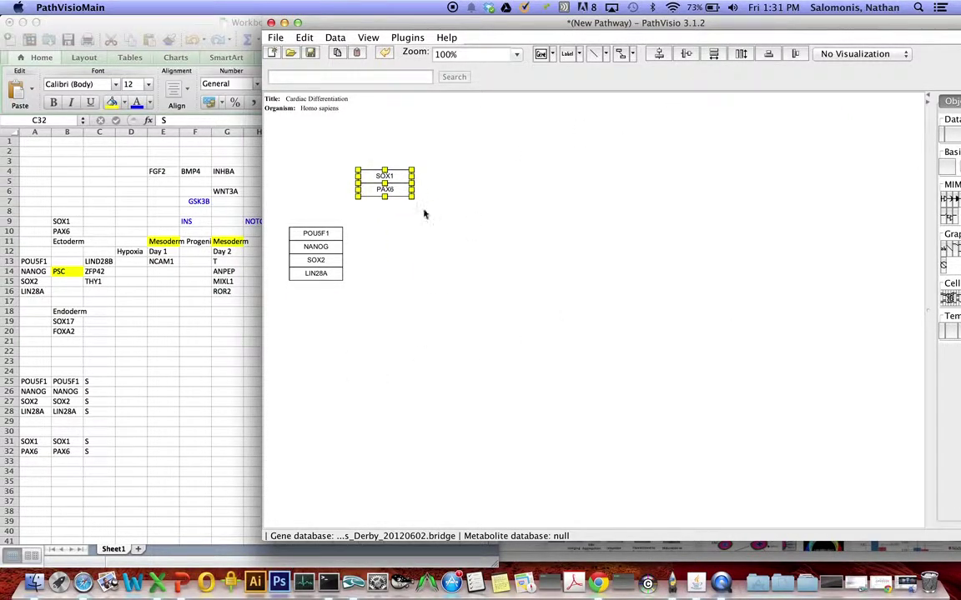
{"action": "left_click", "coordinate": [431, 251]}
- In Excel, copy the endoderm genes SOX17 and FOXA2 from B19:B20 into A35:A36 and B35:B36
{"action": "left_click", "coordinate": [86, 380]}
{"action": "left_click_drag", "start_coordinate": [62, 321], "coordinate": [62, 332]}
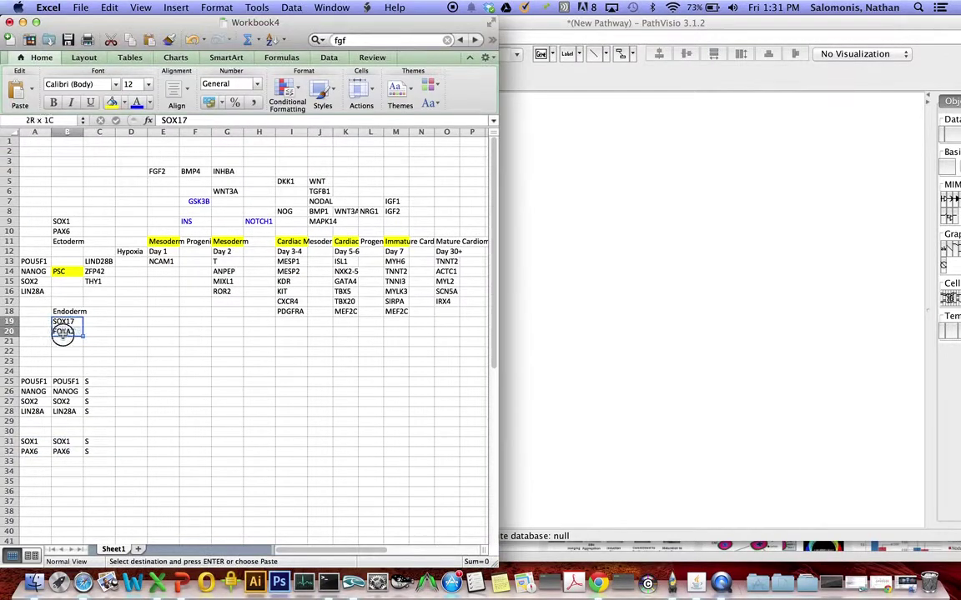
{"action": "key", "text": "super+c"}
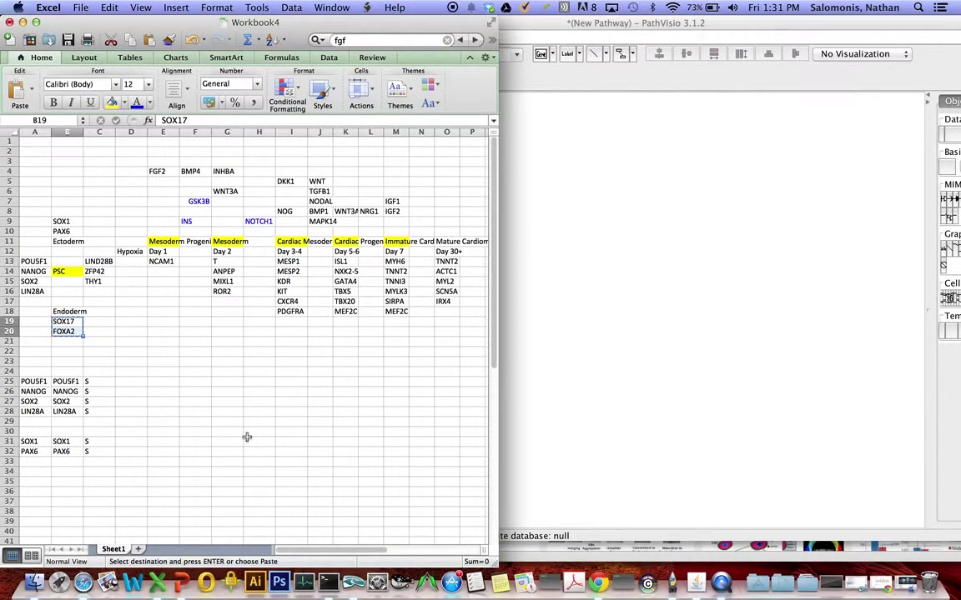
{"action": "left_click", "coordinate": [33, 481]}
{"action": "key", "text": "super+v"}
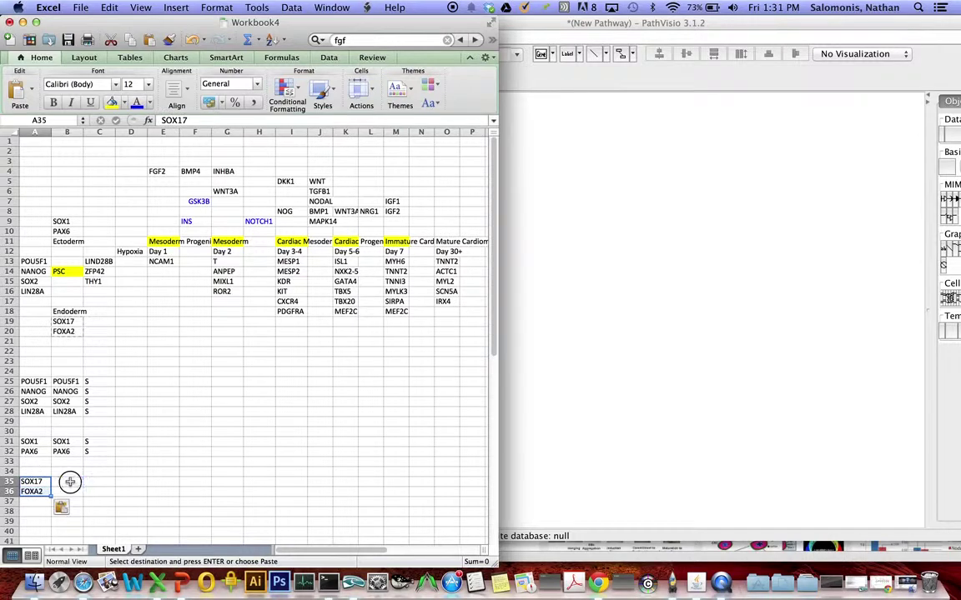
{"action": "left_click", "coordinate": [67, 481]}
{"action": "key", "text": "super+v"}
- Enter the data source code S for SOX17 and FOXA2 in C35:C36
{"action": "left_click", "coordinate": [98, 482]}
{"action": "type", "text": "S"}
{"action": "key", "text": "Return"}
{"action": "left_click", "coordinate": [96, 485]}
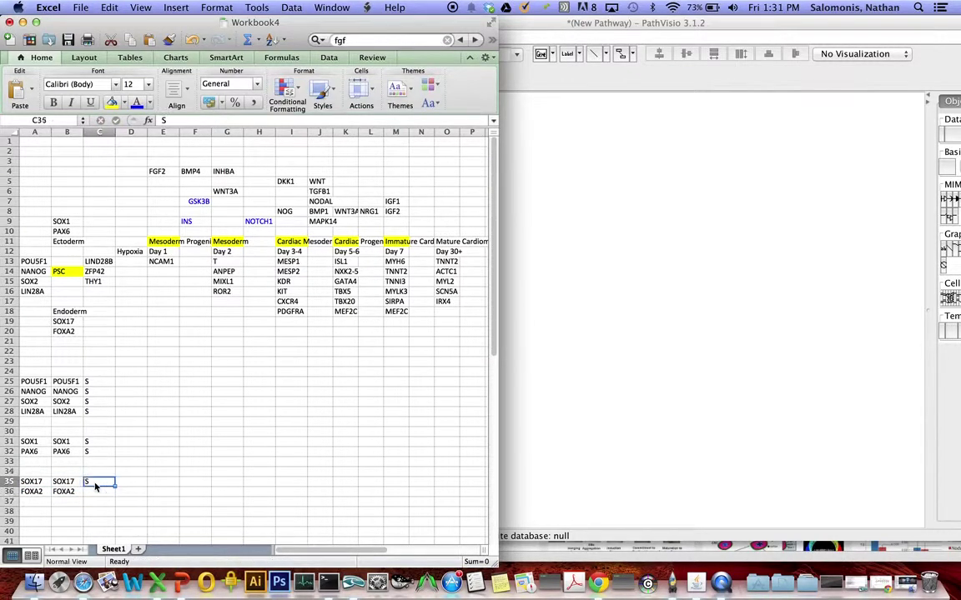
{"action": "key", "text": "super+c"}
{"action": "left_click", "coordinate": [95, 491]}
{"action": "key", "text": "super+v"}
{"action": "left_click", "coordinate": [95, 501]}
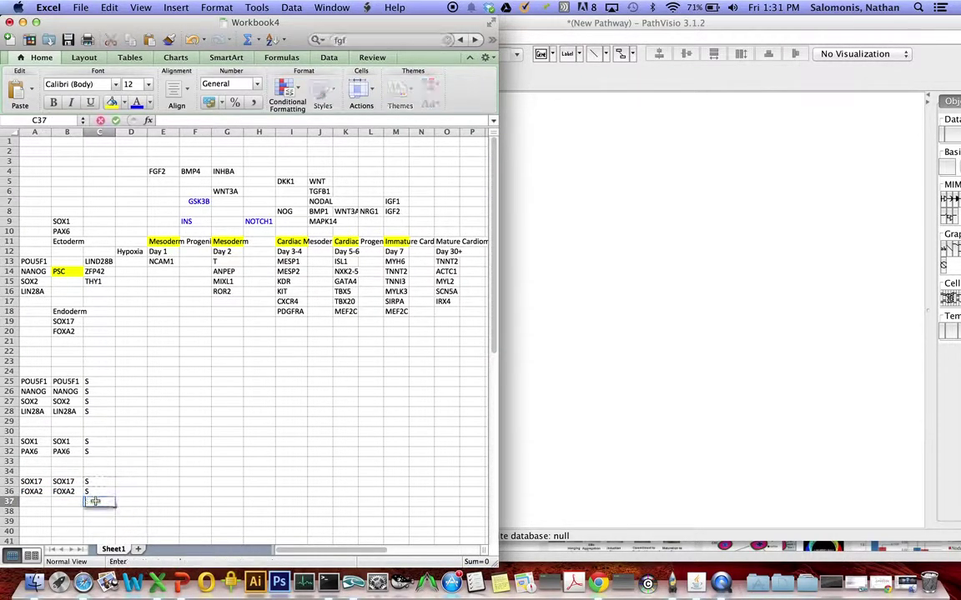
- Copy the SOX17 and FOXA2 table A35:C36 into the gene list of PathVisio's MAPP Builder
{"action": "left_click_drag", "start_coordinate": [96, 491], "coordinate": [19, 483]}
{"action": "key", "text": "super+c"}
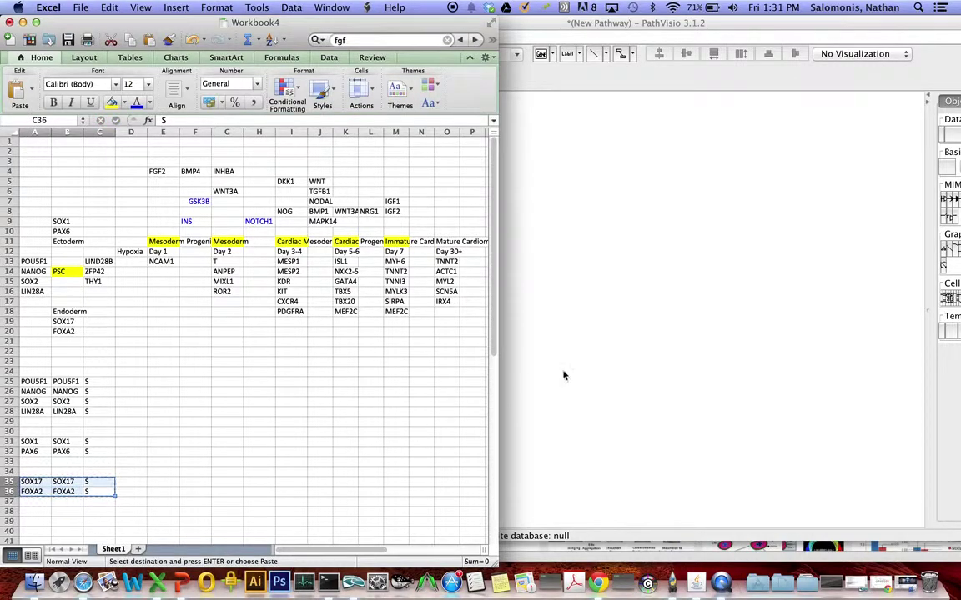
{"action": "left_click", "coordinate": [564, 375]}
{"action": "right_click", "coordinate": [471, 244]}
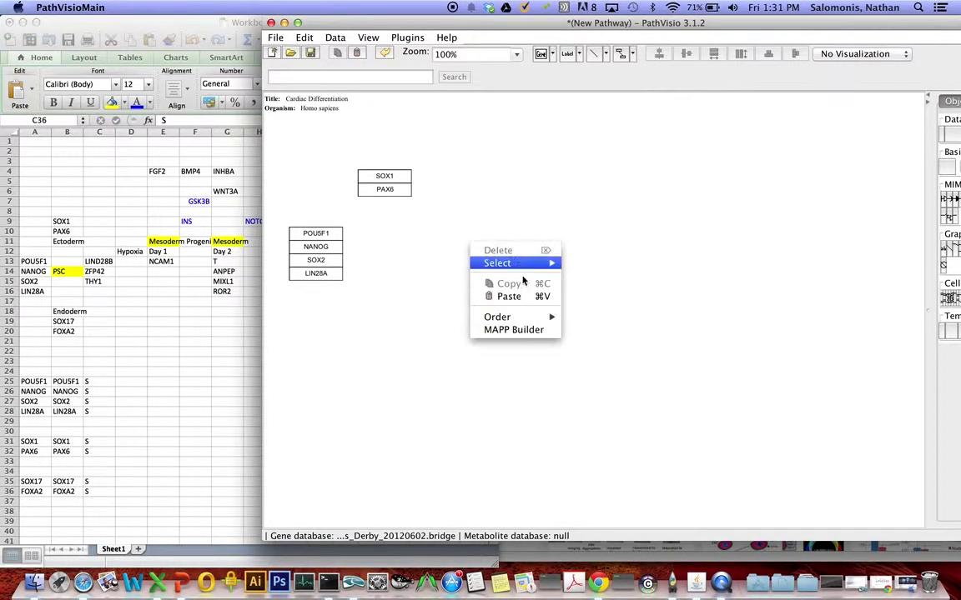
{"action": "left_click", "coordinate": [512, 328]}
{"action": "left_click", "coordinate": [714, 384]}
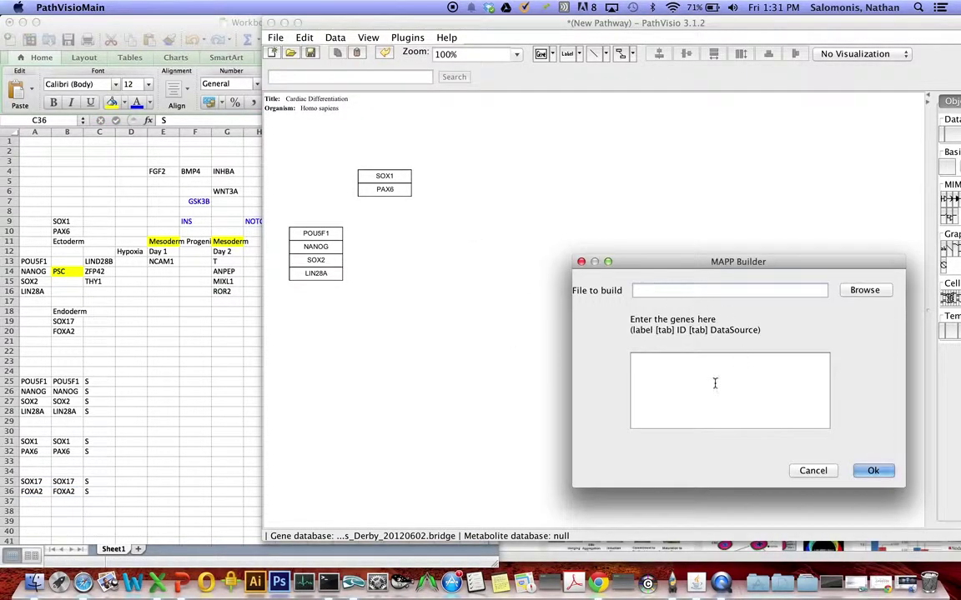
{"action": "key", "text": "super+v"}
- Extend the pathway with SOX17 and FOXA2 and place them as a stack below and to the right of the POU5F1 group
{"action": "left_click", "coordinate": [873, 470]}
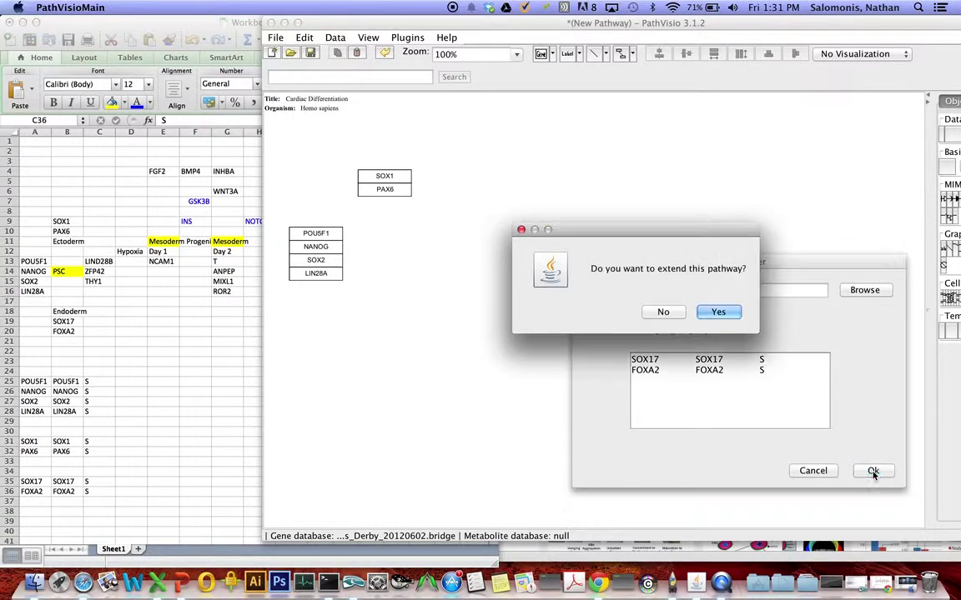
{"action": "left_click", "coordinate": [723, 312]}
{"action": "left_click_drag", "start_coordinate": [353, 351], "coordinate": [400, 311]}
{"action": "left_click", "coordinate": [444, 326]}
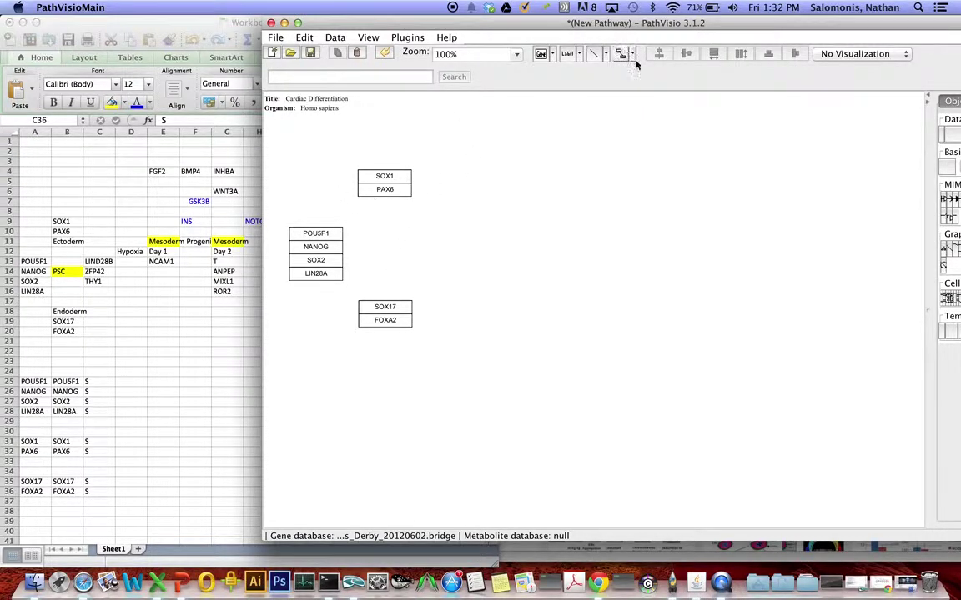
- Add a text label just below the SOX1 and PAX6 stack and set its text to Ectoderm
{"action": "left_click", "coordinate": [579, 54]}
{"action": "left_click", "coordinate": [567, 105]}
{"action": "left_click", "coordinate": [380, 210]}
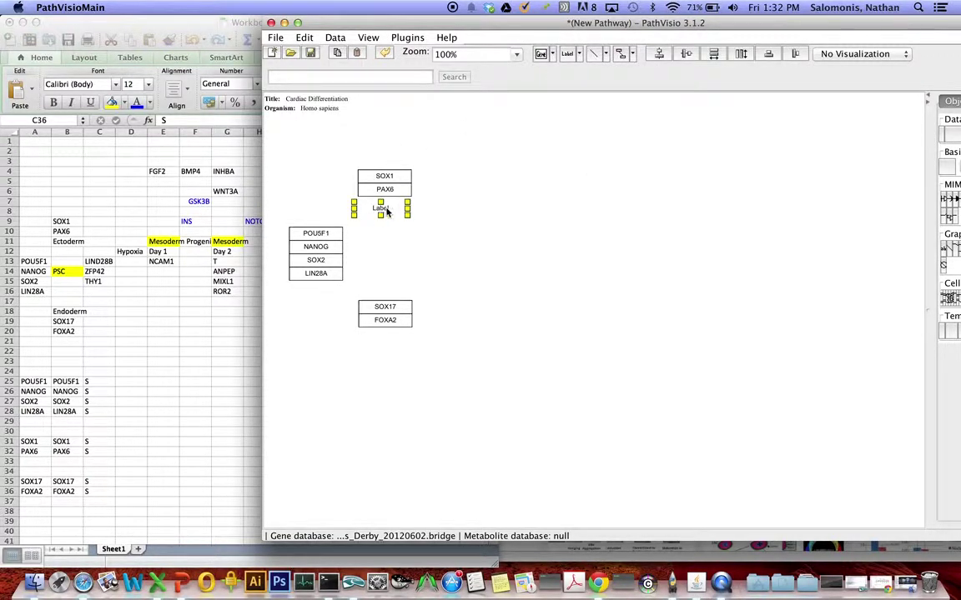
{"action": "double_click", "coordinate": [387, 210]}
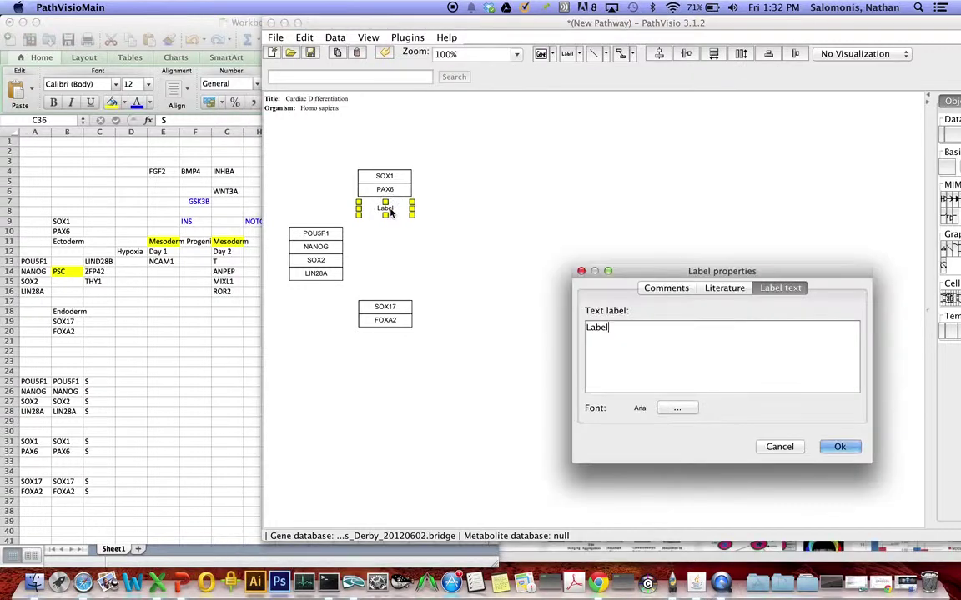
{"action": "key", "text": "super+a"}
{"action": "type", "text": "Ectoderm"}
- Set the Ectoderm label's font to size 14 and bold
{"action": "left_click", "coordinate": [679, 409]}
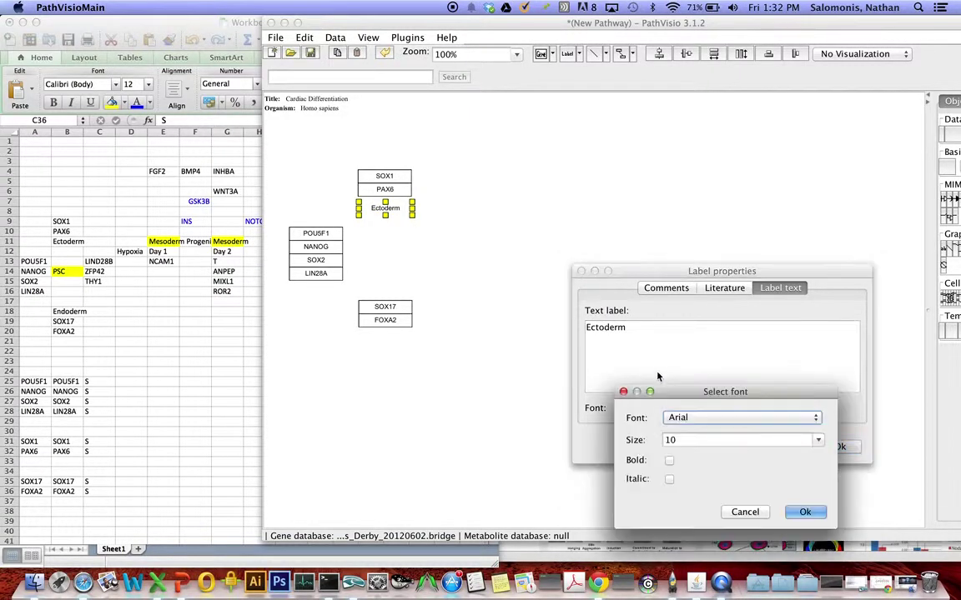
{"action": "left_click", "coordinate": [624, 444]}
{"action": "type", "text": "14"}
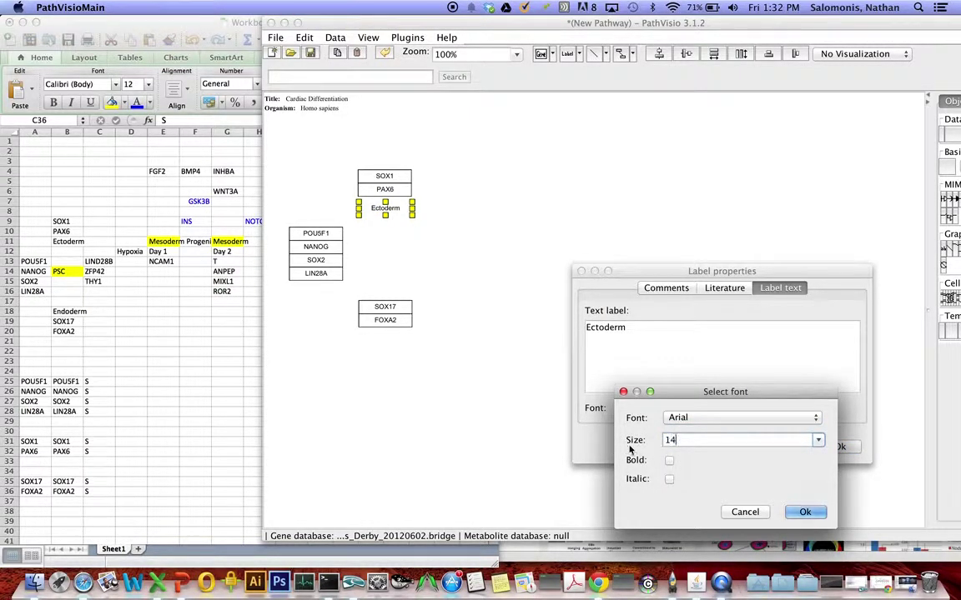
{"action": "left_click", "coordinate": [669, 460]}
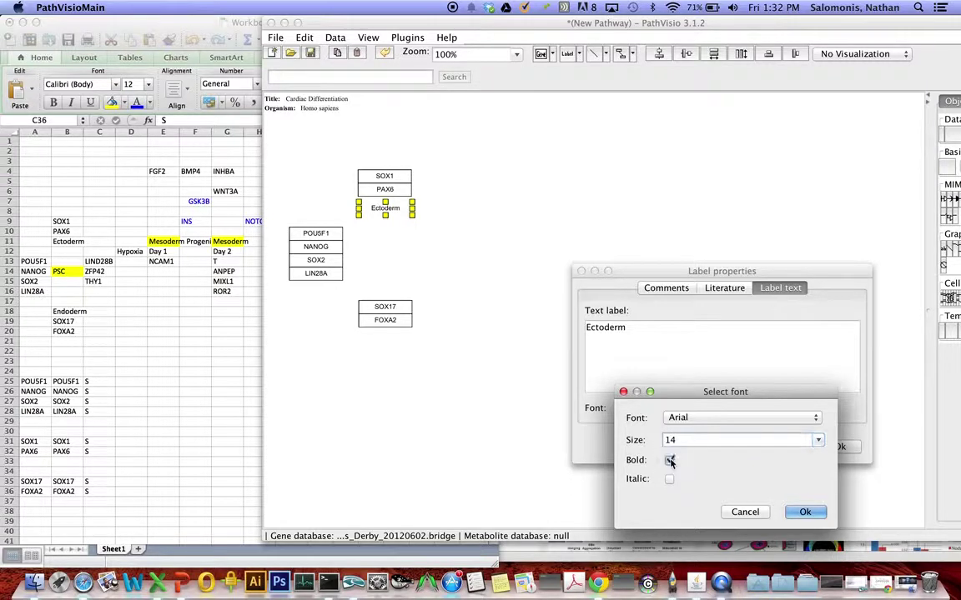
{"action": "left_click", "coordinate": [805, 512]}
{"action": "left_click", "coordinate": [843, 448]}
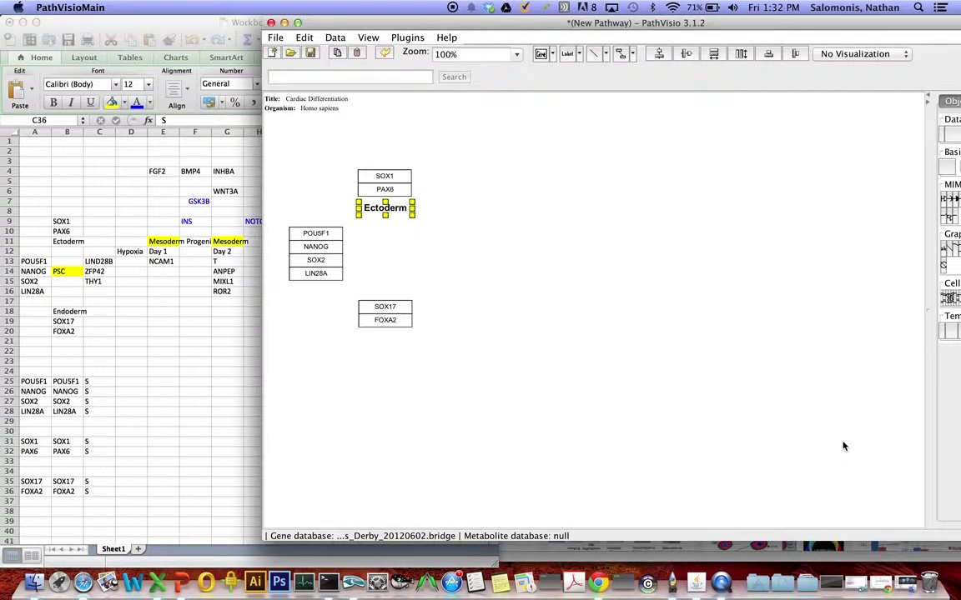
- Duplicate the Ectoderm label, place the copy directly above SOX17, and change its text to Endoderm
{"action": "left_click", "coordinate": [392, 236]}
{"action": "left_click", "coordinate": [391, 208]}
{"action": "key", "text": "super+c"}
{"action": "key", "text": "super+v"}
{"action": "left_click_drag", "start_coordinate": [397, 253], "coordinate": [395, 294]}
{"action": "double_click", "coordinate": [395, 294]}
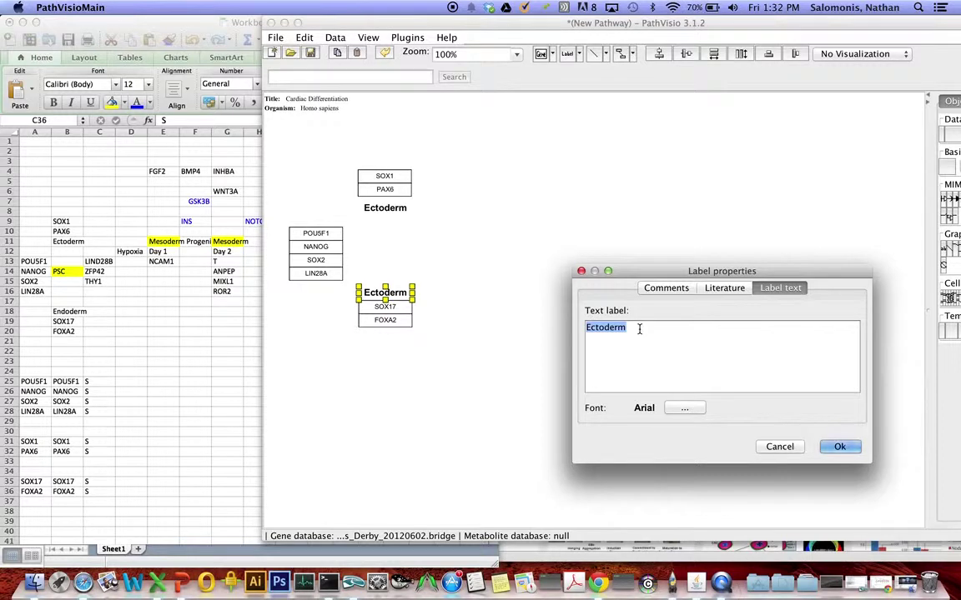
{"action": "type", "text": "Endoderm"}
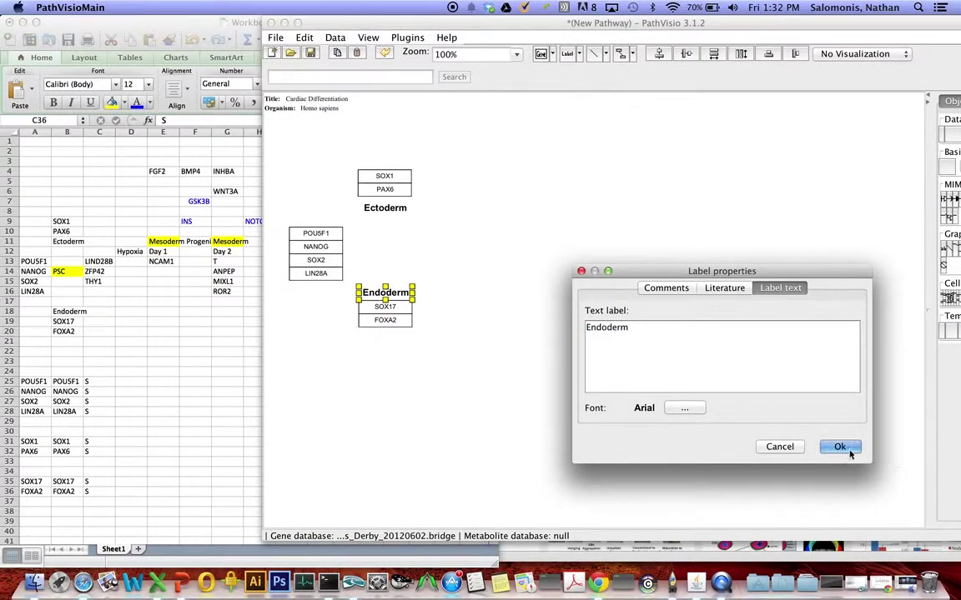
{"action": "left_click", "coordinate": [840, 448]}
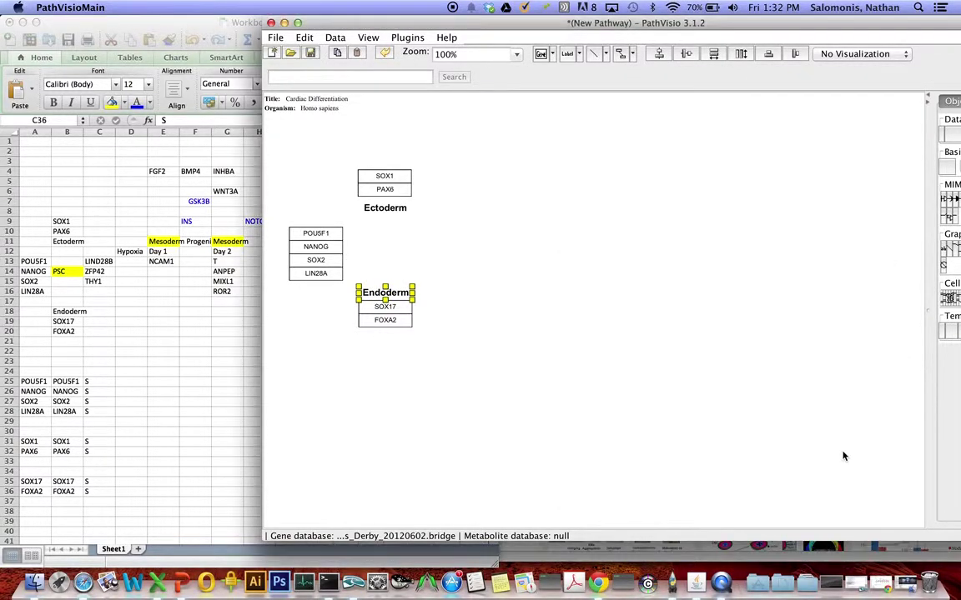
- Nudge the Ectoderm label up so it sits right beneath the PAX6 box
{"action": "left_click", "coordinate": [540, 345]}
{"action": "left_click_drag", "start_coordinate": [408, 208], "coordinate": [405, 204]}
{"action": "left_click", "coordinate": [408, 234]}
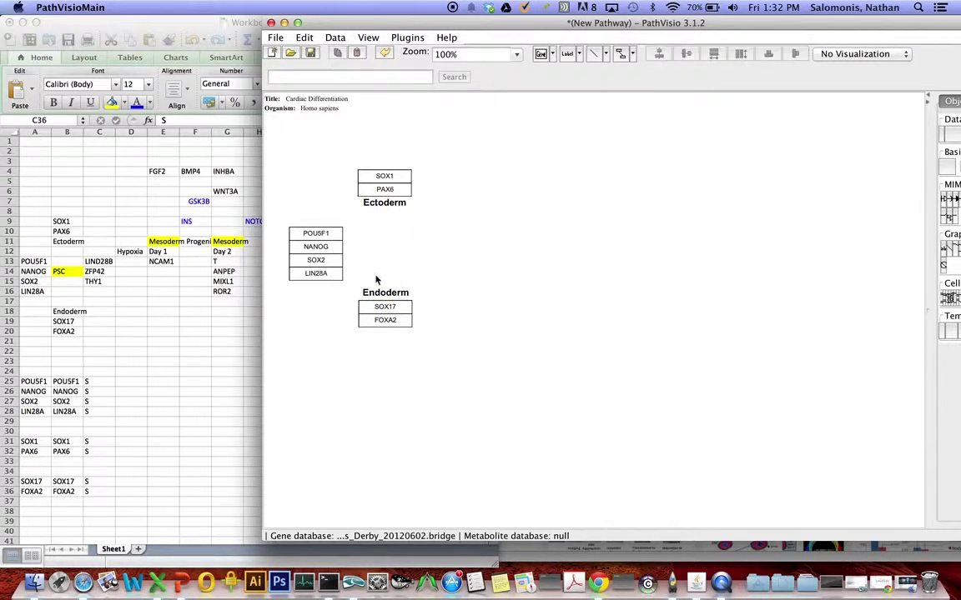
{"action": "left_click", "coordinate": [383, 296]}
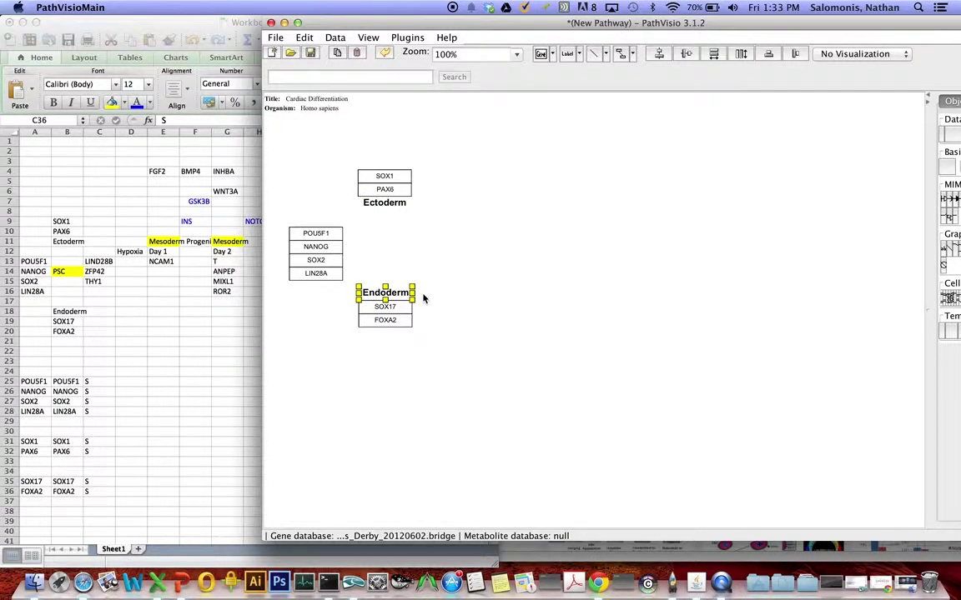
{"action": "left_click", "coordinate": [424, 296]}
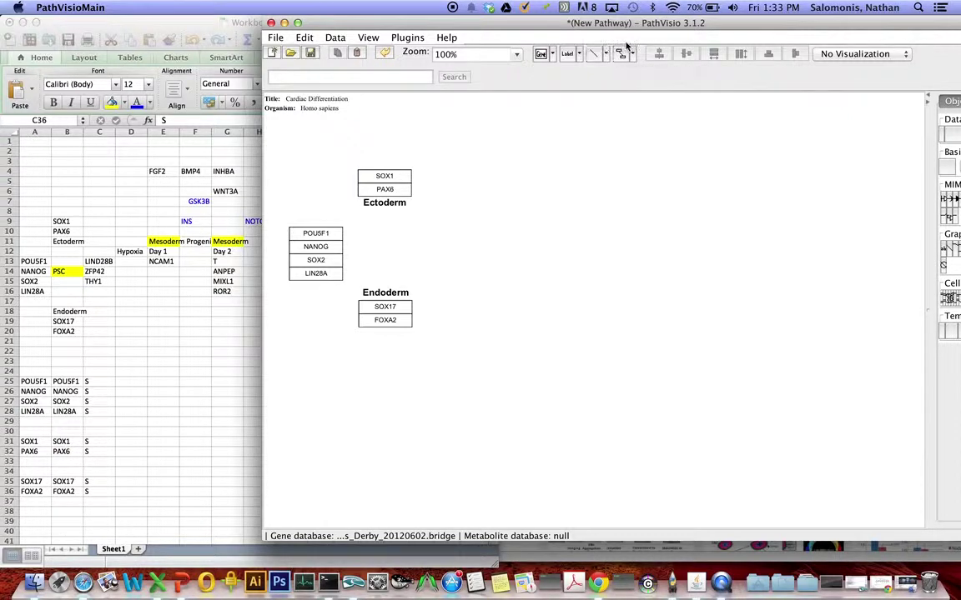
- Reposition the PathVisio window and widen its side panel to show the full palette of drawing objects
{"action": "left_click_drag", "start_coordinate": [653, 22], "coordinate": [474, 26]}
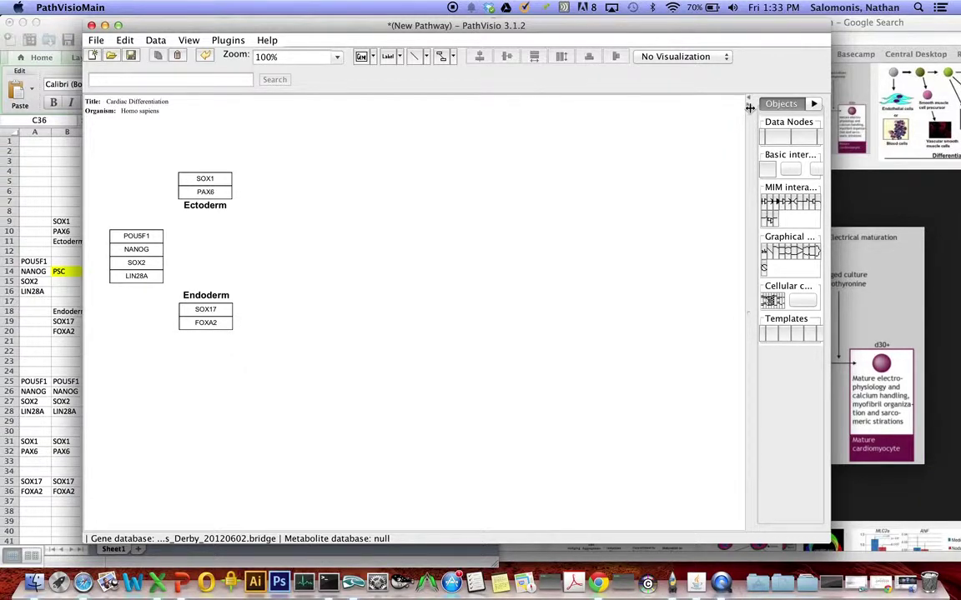
{"action": "left_click_drag", "start_coordinate": [750, 107], "coordinate": [614, 106]}
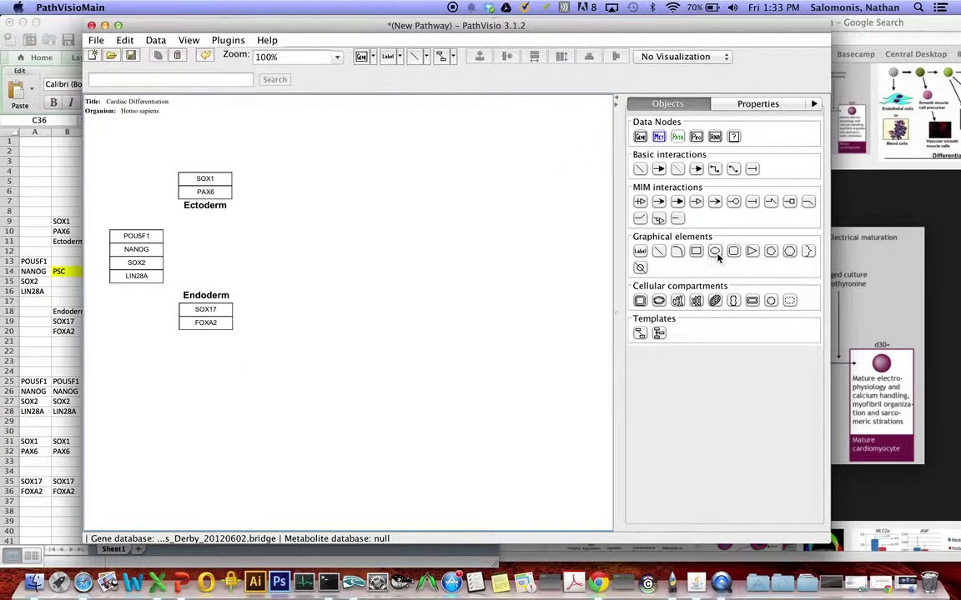
{"action": "left_click", "coordinate": [658, 301]}
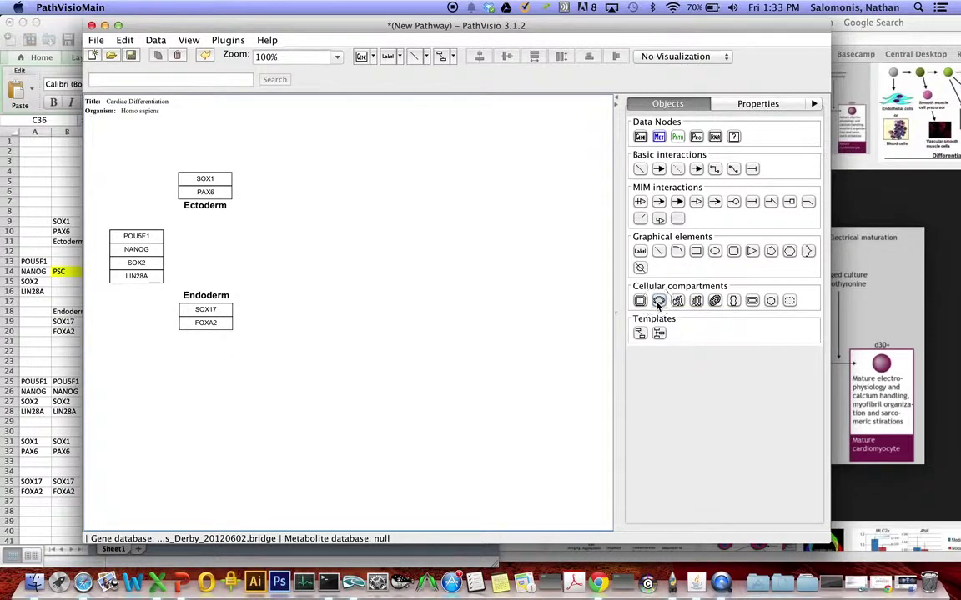
{"action": "left_click", "coordinate": [304, 252]}
{"action": "left_click_drag", "start_coordinate": [369, 253], "coordinate": [252, 248]}
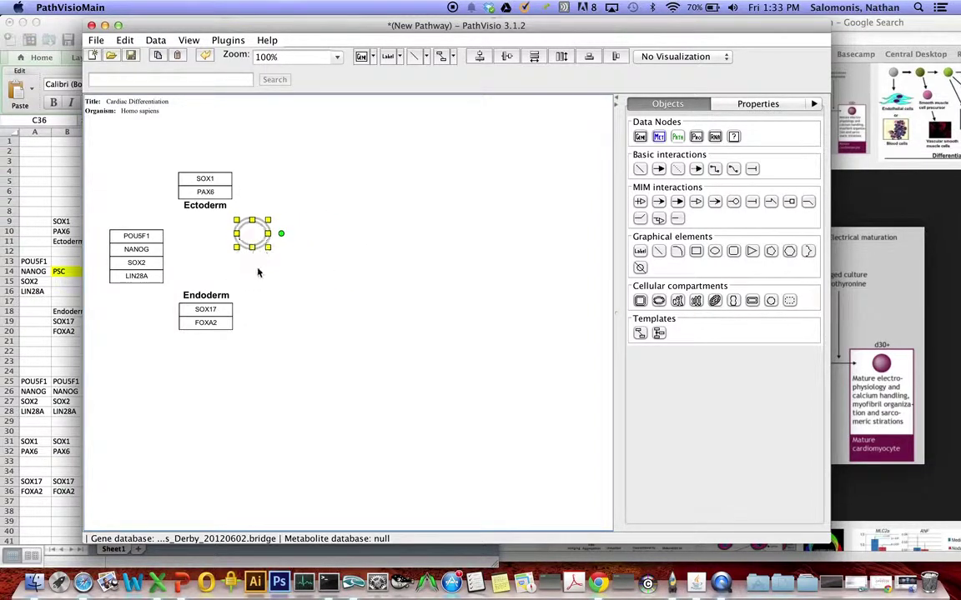
{"action": "left_click", "coordinate": [292, 262]}
{"action": "left_click", "coordinate": [259, 246]}
{"action": "key", "text": "Delete"}
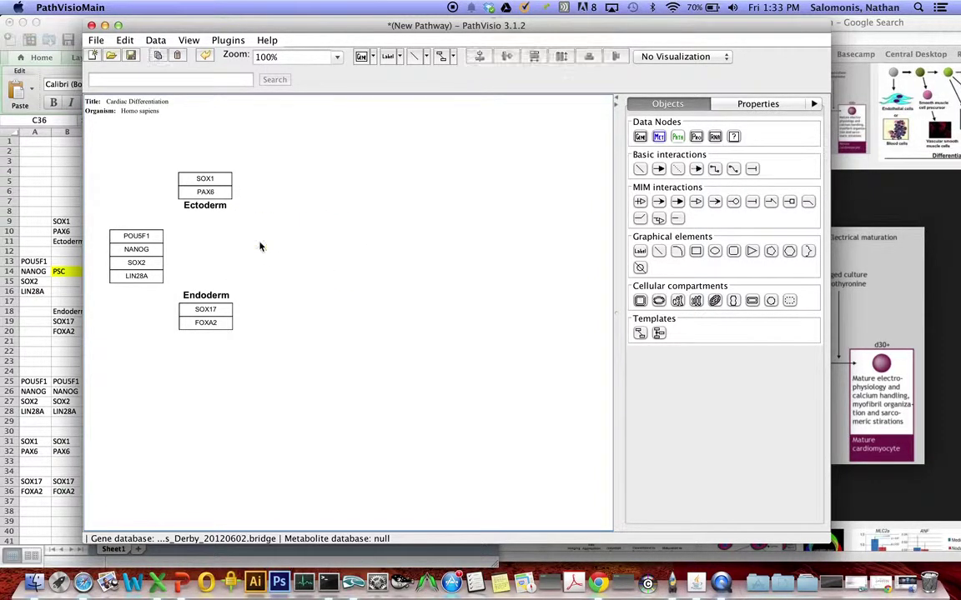
- Draw a small oval about 30 by 30 between the Ectoderm label and the Endoderm group, beside the POU5F1 group
{"action": "left_click", "coordinate": [715, 252]}
{"action": "left_click_drag", "start_coordinate": [194, 241], "coordinate": [203, 247]}
{"action": "left_click", "coordinate": [217, 252]}
{"action": "left_click", "coordinate": [194, 237]}
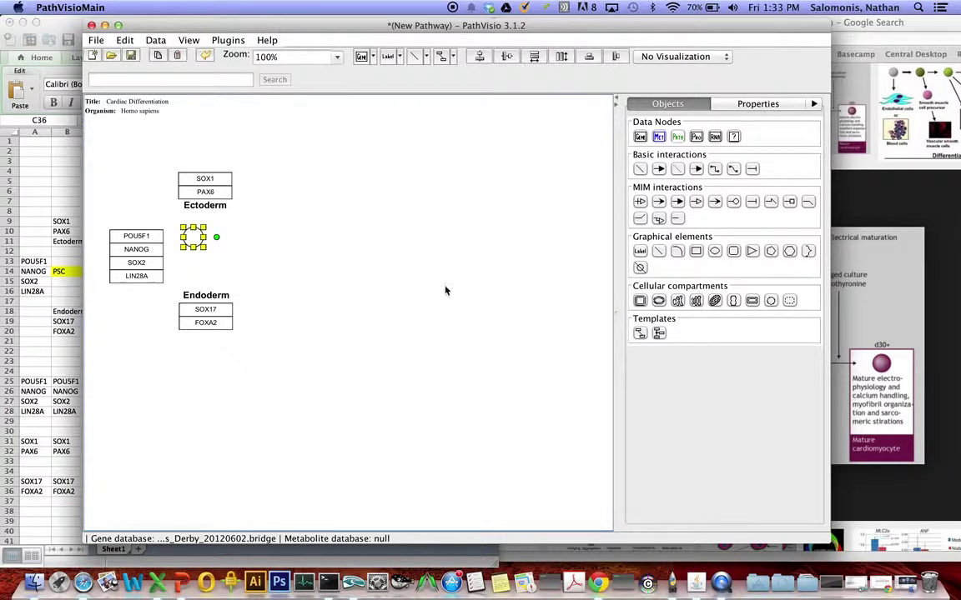
- Set both the outline colour and the fill colour of the new oval beside the POU5F1 group to medium grey
{"action": "left_click", "coordinate": [756, 104]}
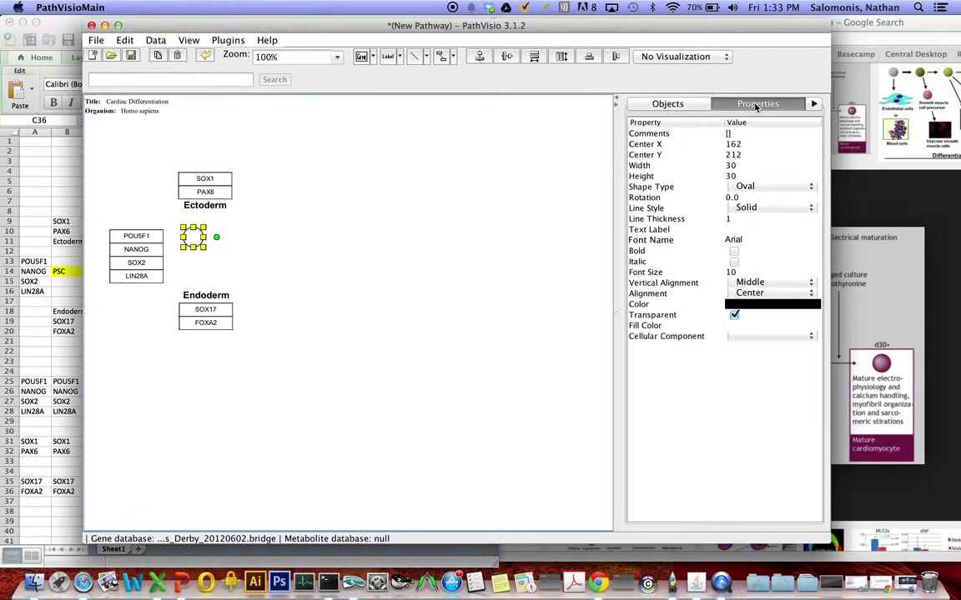
{"action": "left_click", "coordinate": [746, 306]}
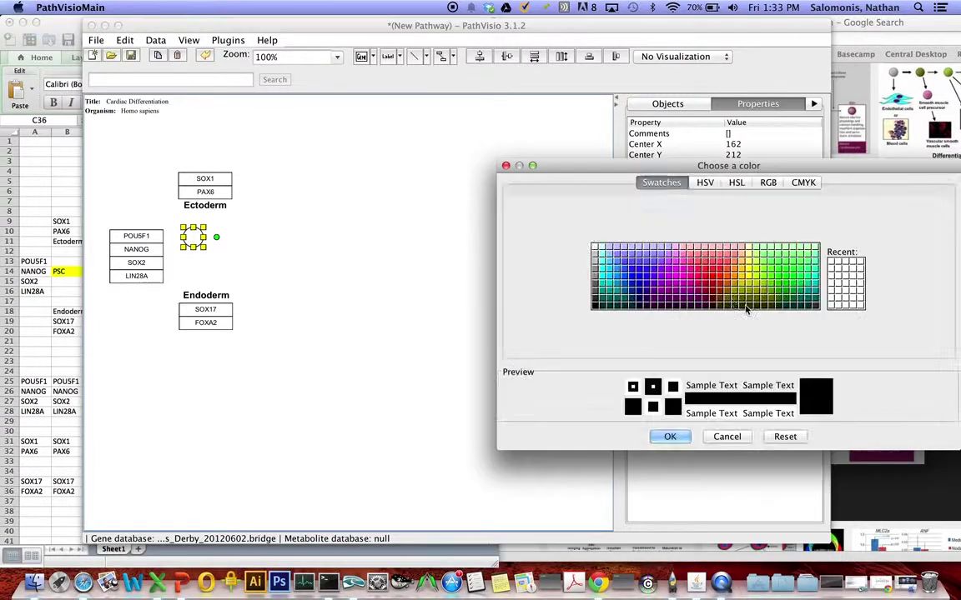
{"action": "left_click", "coordinate": [604, 289]}
{"action": "left_click", "coordinate": [670, 436]}
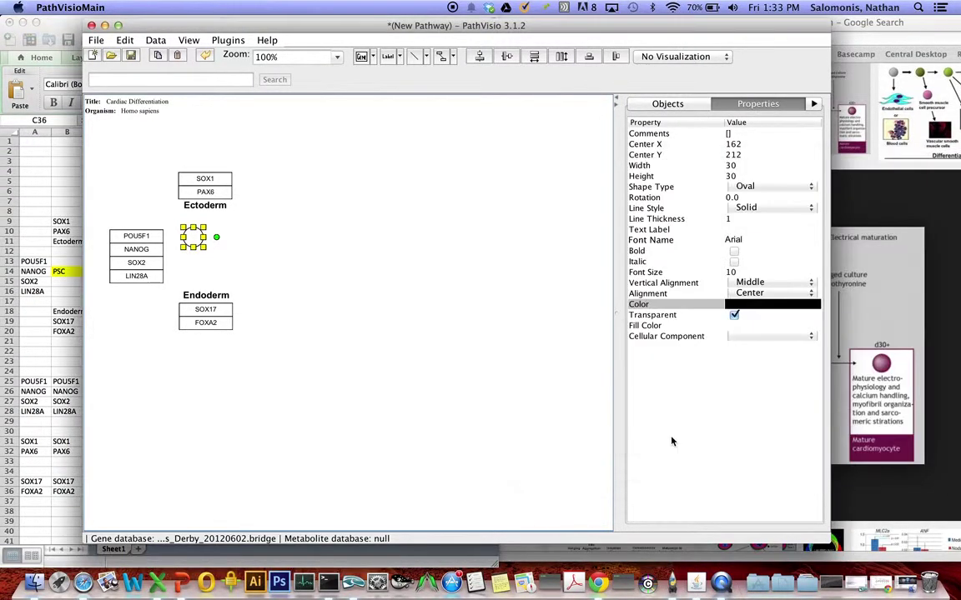
{"action": "left_click", "coordinate": [738, 326]}
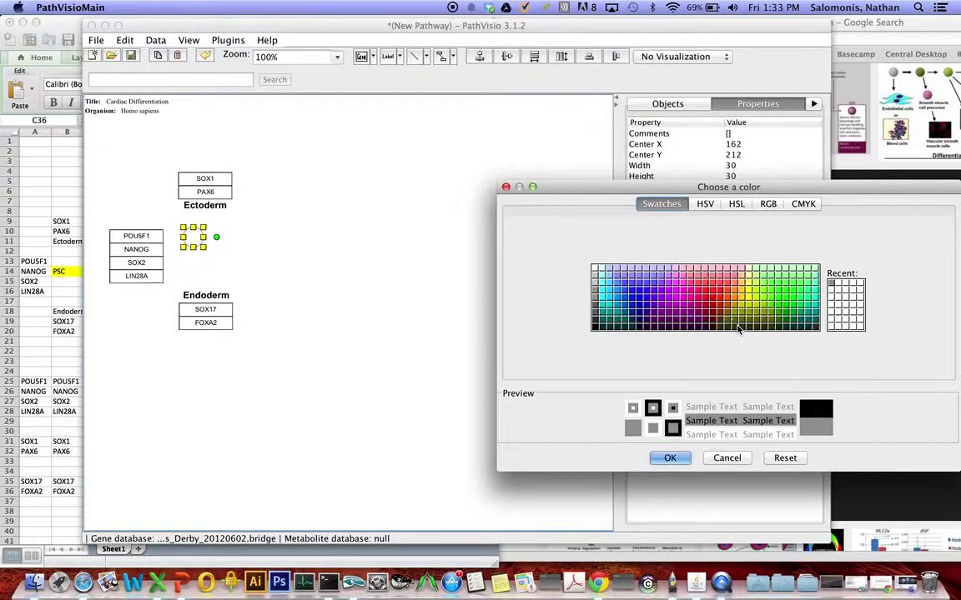
{"action": "left_click", "coordinate": [594, 283]}
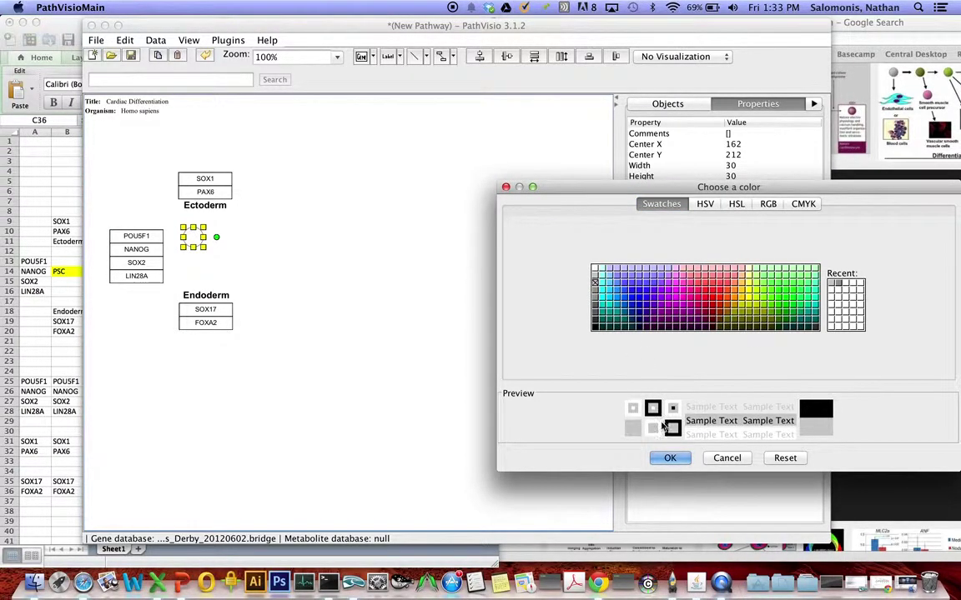
{"action": "left_click", "coordinate": [670, 457]}
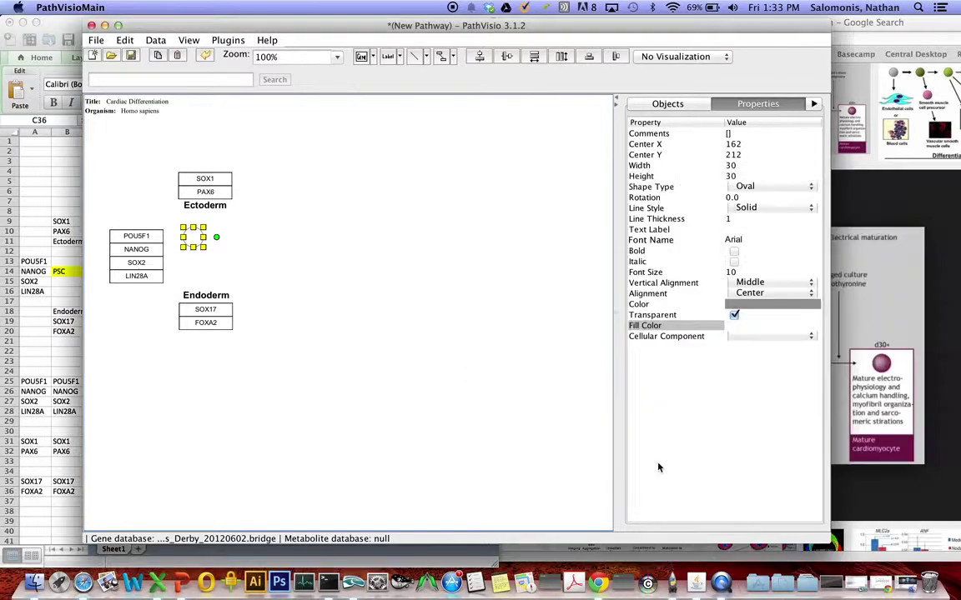
{"action": "left_click", "coordinate": [499, 393]}
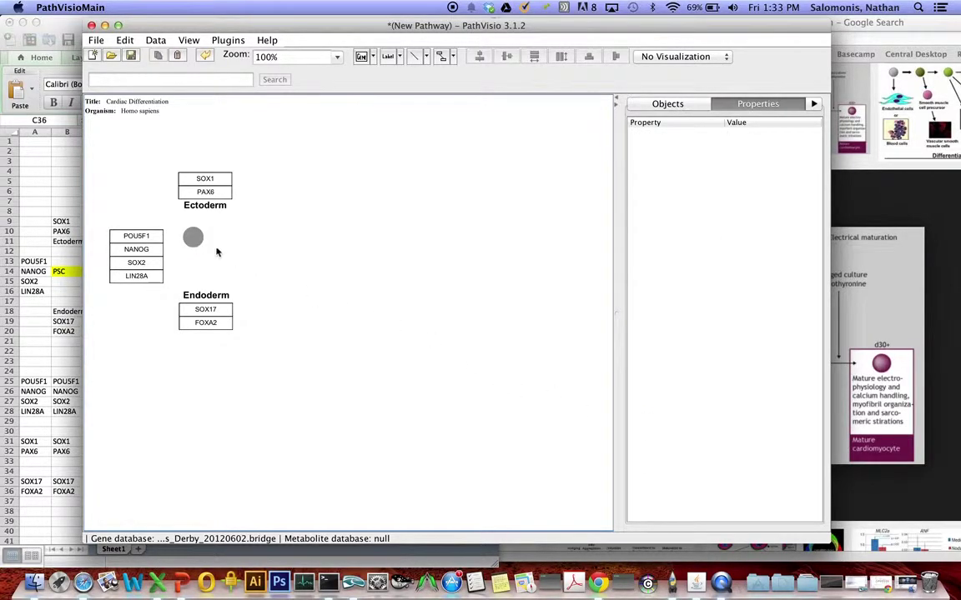
- Duplicate the grey oval, place the copy off to its right, and fill the copy with light grey
{"action": "left_click", "coordinate": [193, 239]}
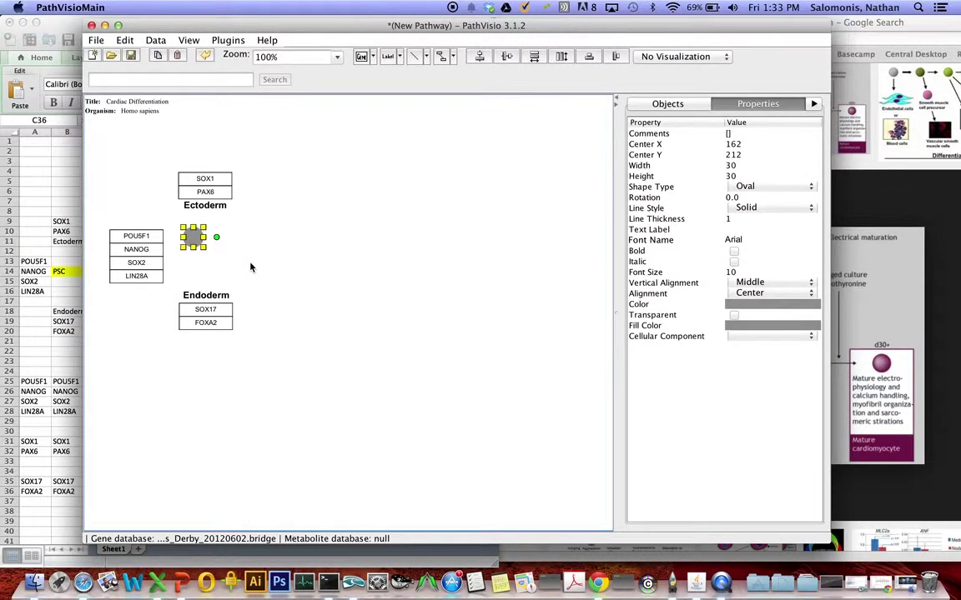
{"action": "left_click", "coordinate": [250, 266]}
{"action": "left_click_drag", "start_coordinate": [194, 239], "coordinate": [250, 256]}
{"action": "left_click", "coordinate": [757, 326]}
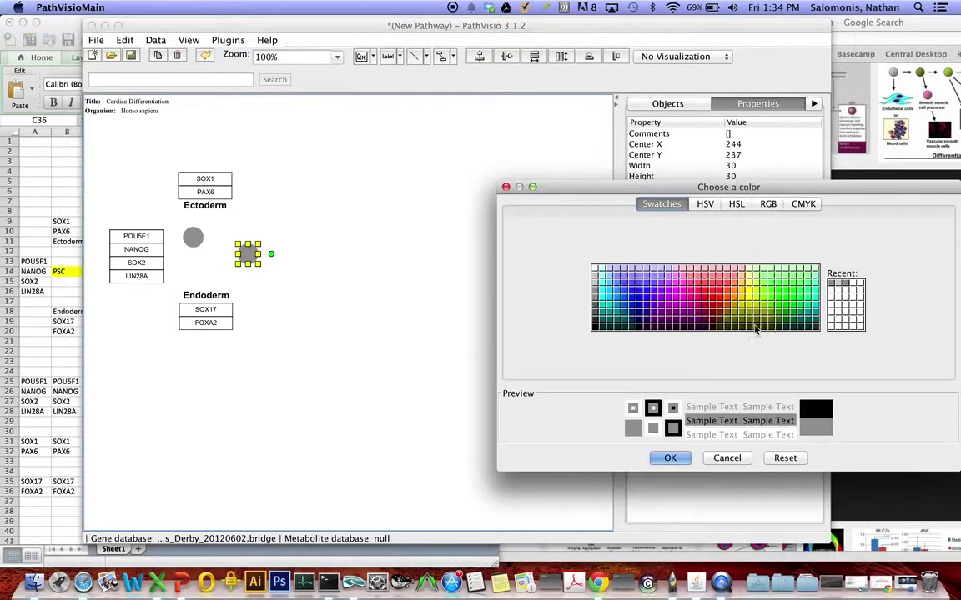
{"action": "left_click", "coordinate": [674, 459]}
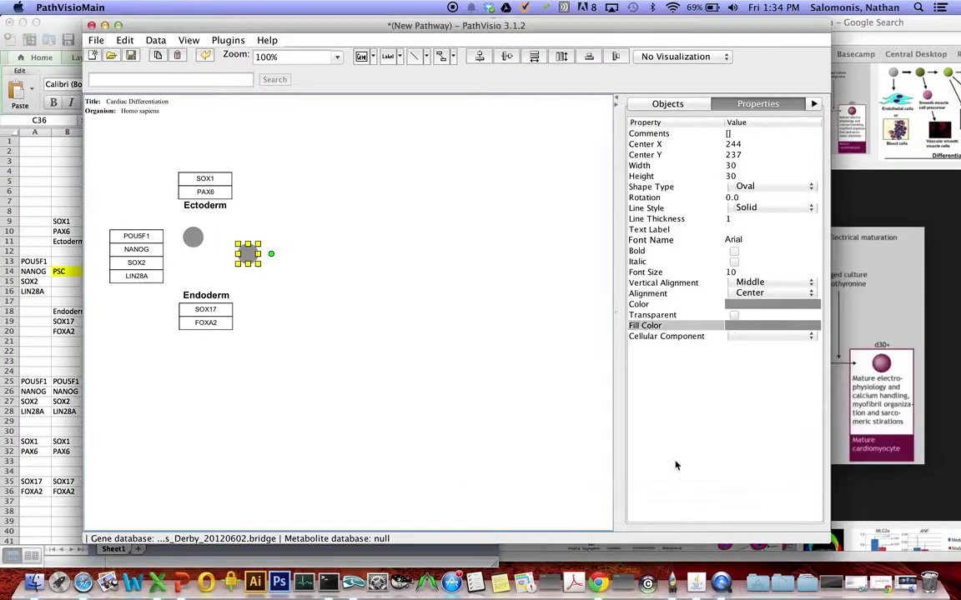
{"action": "left_click", "coordinate": [312, 317]}
- Shrink the light grey oval to 17 by 17 and centre it on top of the medium grey oval
{"action": "left_click", "coordinate": [254, 264]}
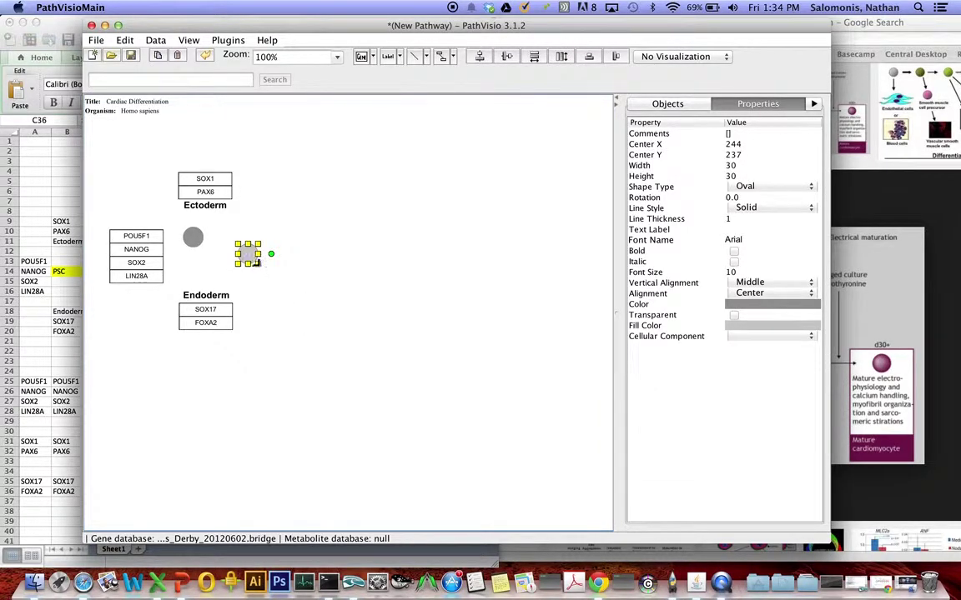
{"action": "left_click_drag", "start_coordinate": [259, 264], "coordinate": [196, 238]}
{"action": "left_click", "coordinate": [259, 275]}
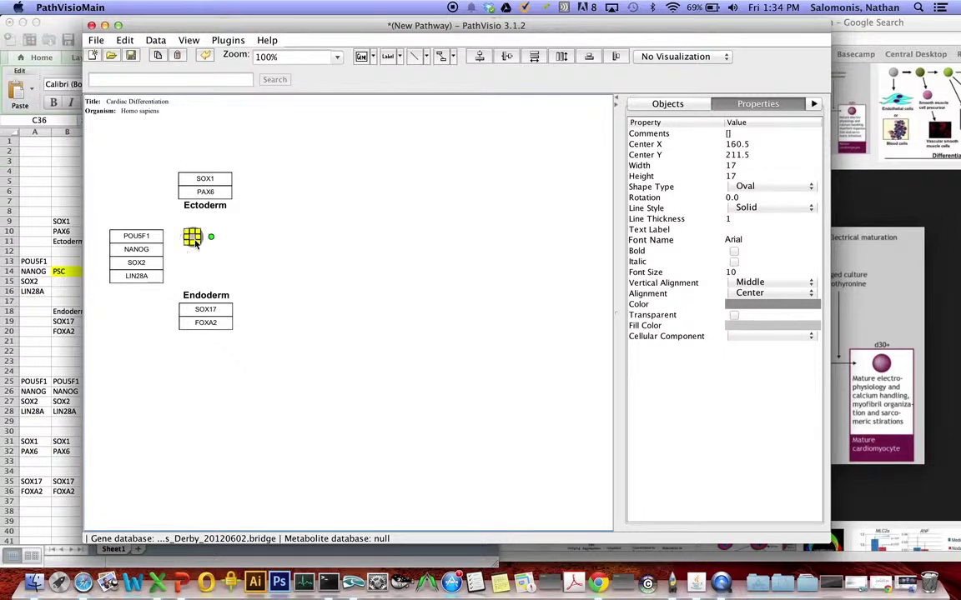
{"action": "left_click", "coordinate": [246, 273]}
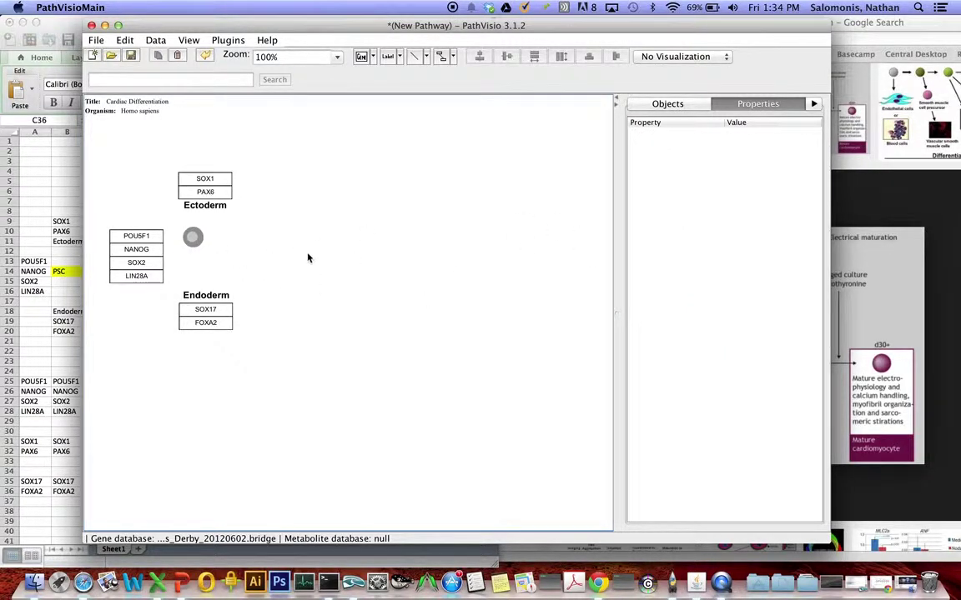
- Duplicate the light grey inner oval, move the copy into the empty space on the right, and give it an opaque white fill
{"action": "left_click", "coordinate": [200, 240]}
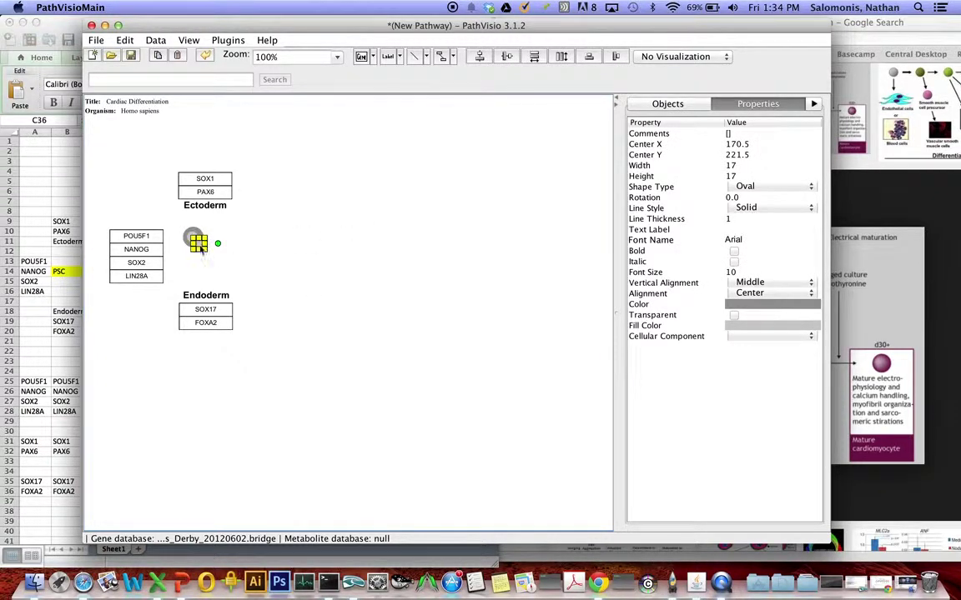
{"action": "left_click_drag", "start_coordinate": [191, 238], "coordinate": [273, 256]}
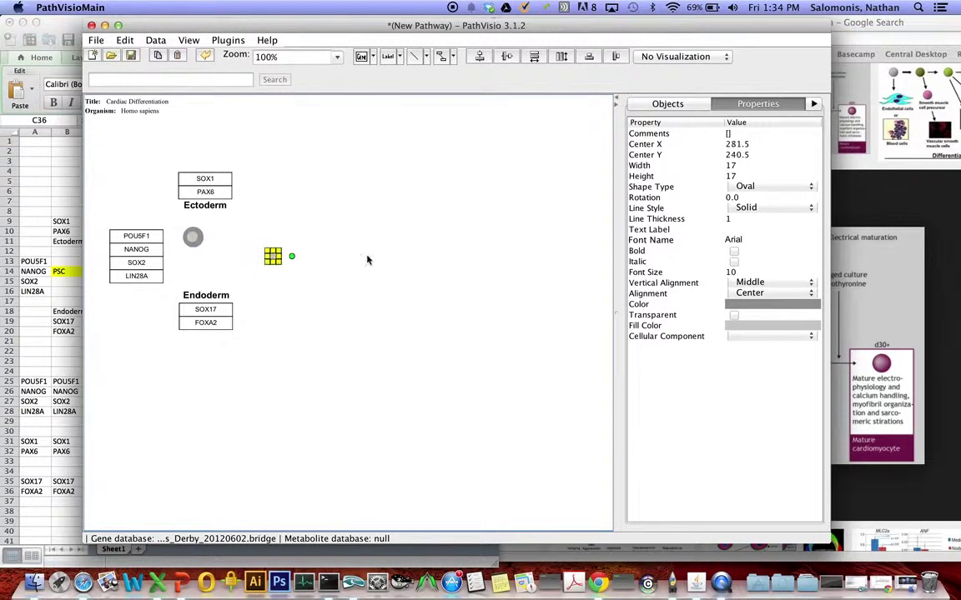
{"action": "left_click", "coordinate": [771, 325]}
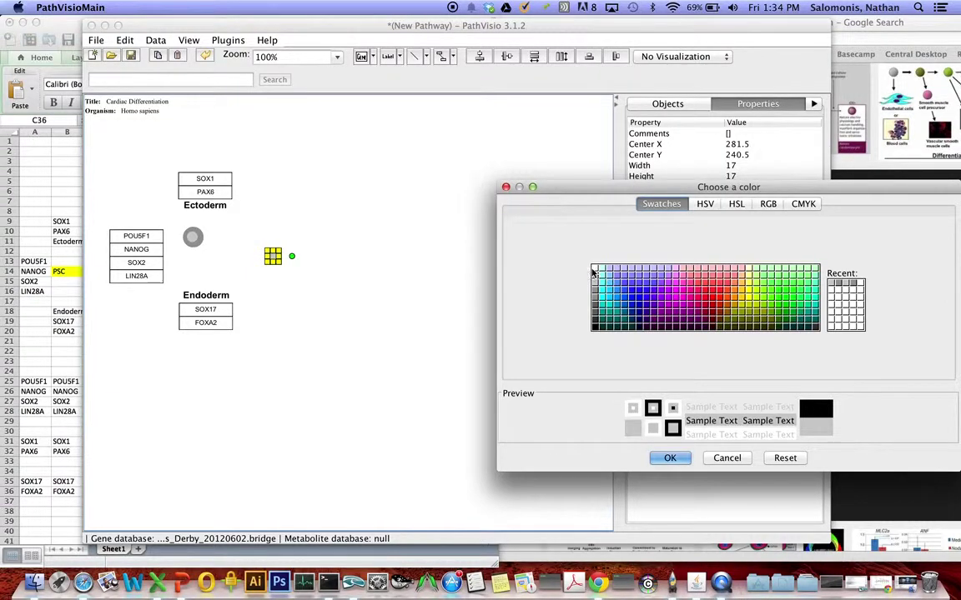
{"action": "left_click", "coordinate": [671, 457]}
{"action": "left_click", "coordinate": [756, 315]}
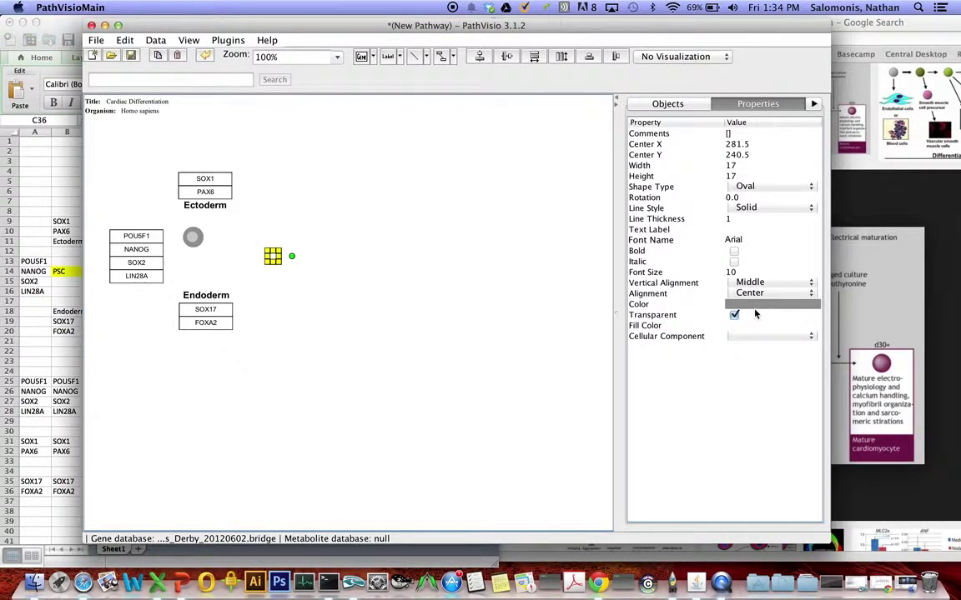
{"action": "left_click", "coordinate": [756, 305]}
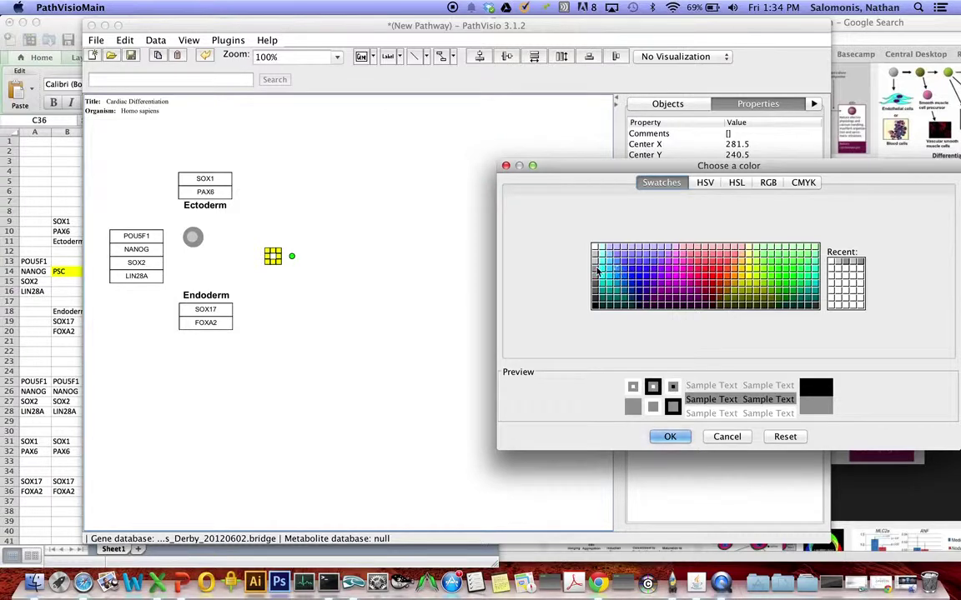
{"action": "left_click", "coordinate": [670, 437]}
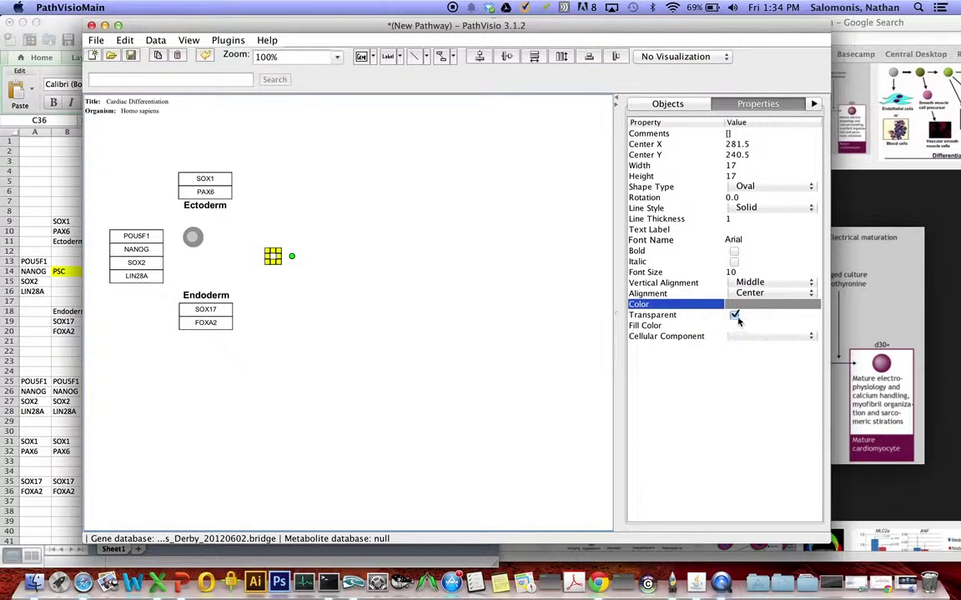
{"action": "left_click", "coordinate": [735, 316]}
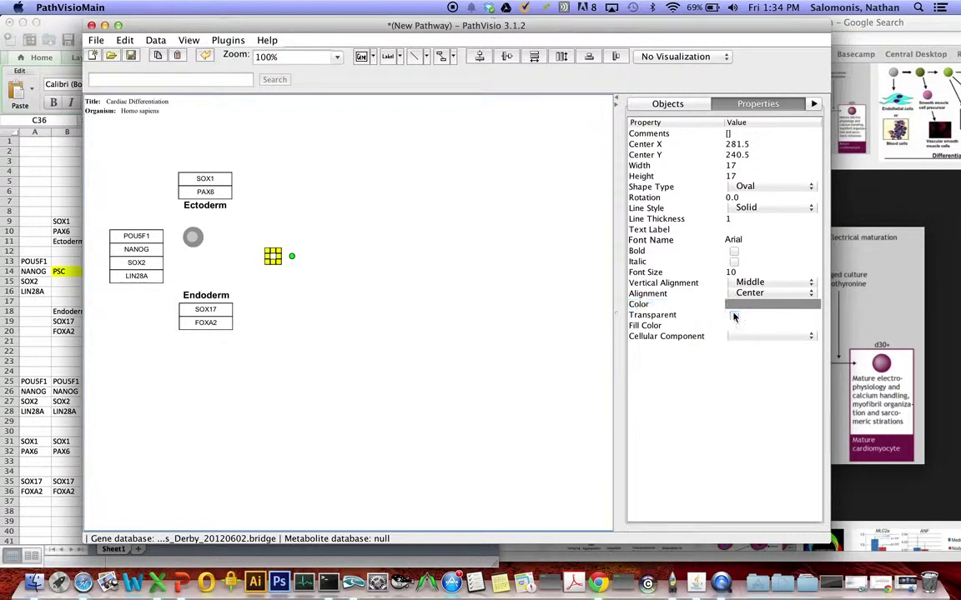
{"action": "left_click", "coordinate": [543, 353]}
- Shrink the white oval to 13 by 13 and centre it inside the light grey oval of the cell
{"action": "left_click_drag", "start_coordinate": [272, 255], "coordinate": [190, 237]}
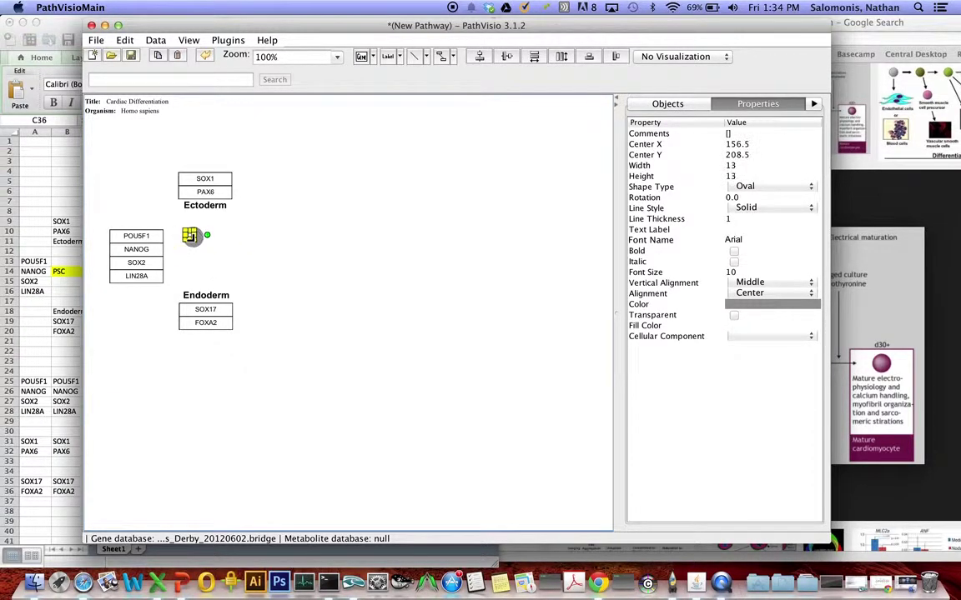
{"action": "left_click", "coordinate": [218, 252]}
{"action": "left_click", "coordinate": [190, 239]}
{"action": "left_click", "coordinate": [281, 260]}
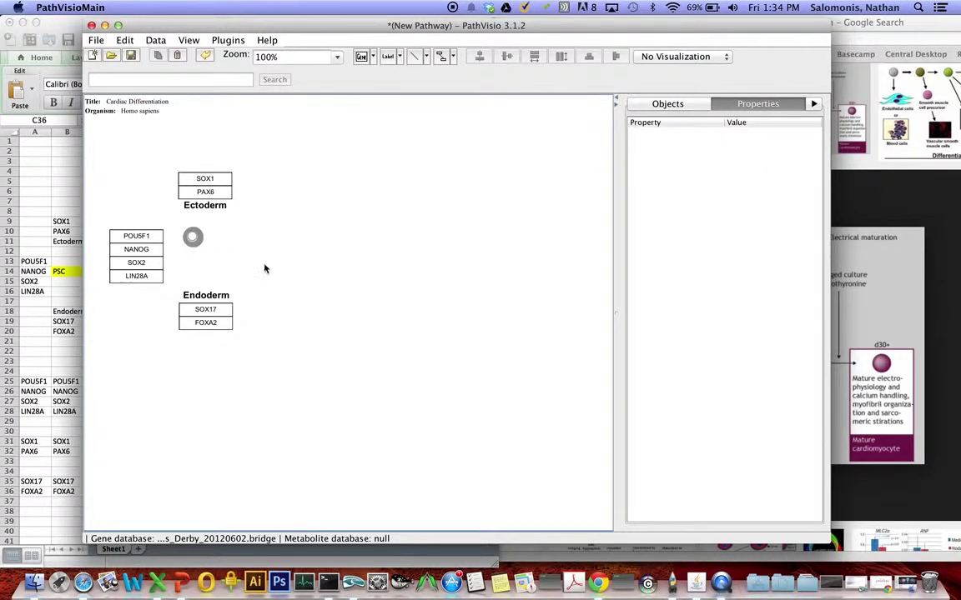
- Duplicate all ovals of the finished cell and position the copy directly to the right of the original
{"action": "left_click_drag", "start_coordinate": [264, 265], "coordinate": [176, 224]}
{"action": "key", "text": "super+c"}
{"action": "key", "text": "super+v"}
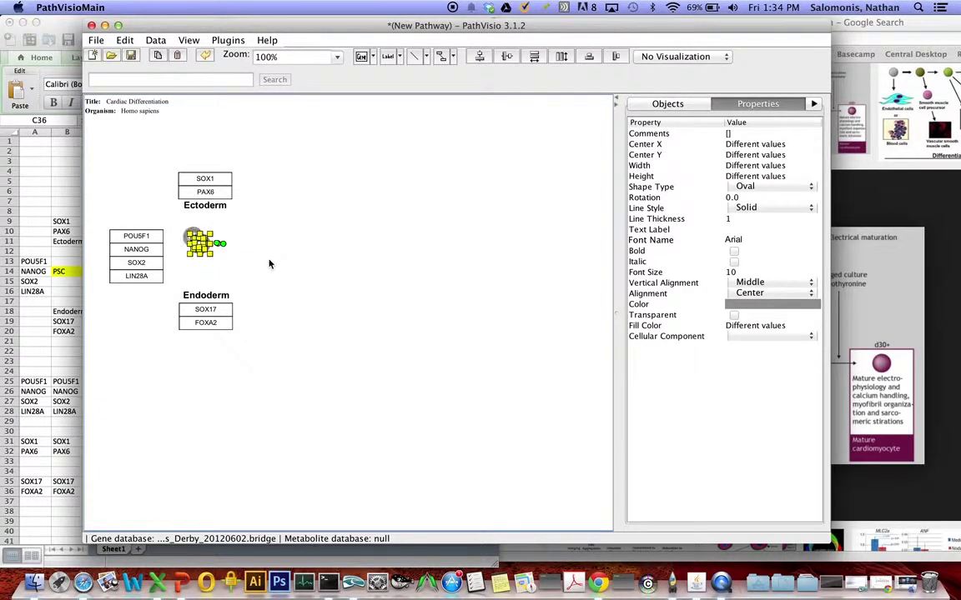
{"action": "key", "text": "Right"}
{"action": "key", "text": "Right"}
{"action": "key", "text": "Right"}
{"action": "key", "text": "Right"}
{"action": "key", "text": "Right"}
{"action": "key", "text": "Right"}
{"action": "key", "text": "Up"}
{"action": "key", "text": "Up"}
{"action": "key", "text": "Up"}
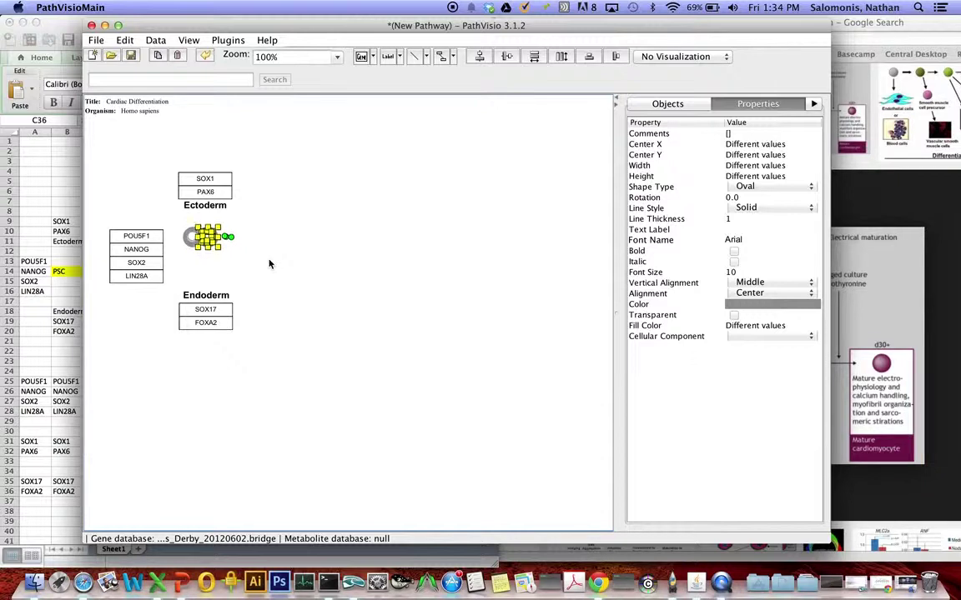
{"action": "key", "text": "Down"}
{"action": "key", "text": "Down"}
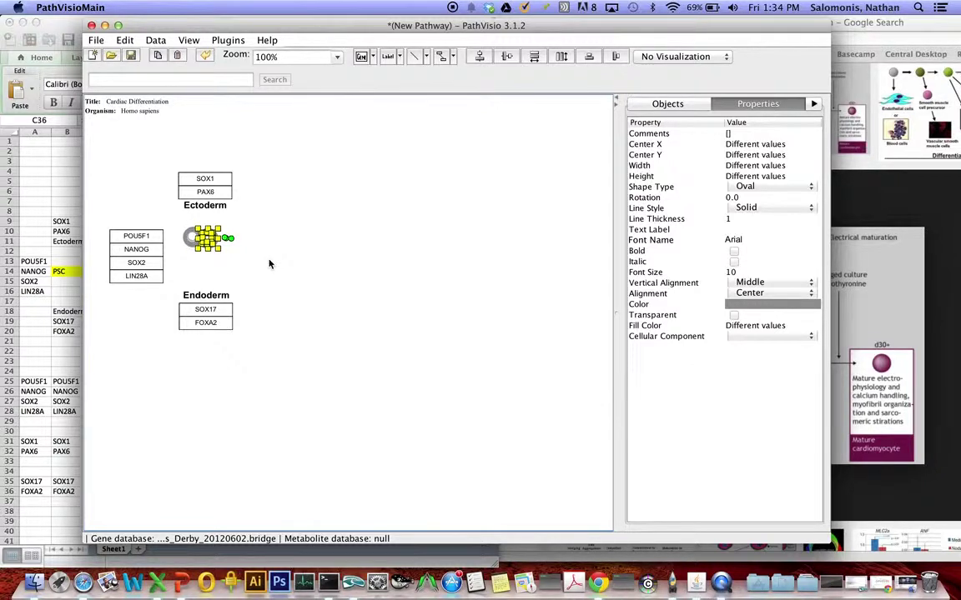
- Paste a third copy of the cell and position it directly beneath the first cell
{"action": "key", "text": "Down"}
{"action": "key", "text": "Down"}
{"action": "key", "text": "Down"}
{"action": "key", "text": "Down"}
{"action": "key", "text": "Down"}
{"action": "key", "text": "Left"}
{"action": "key", "text": "Left"}
{"action": "key", "text": "Left"}
{"action": "key", "text": "Left"}
{"action": "key", "text": "Left"}
{"action": "key", "text": "Left"}
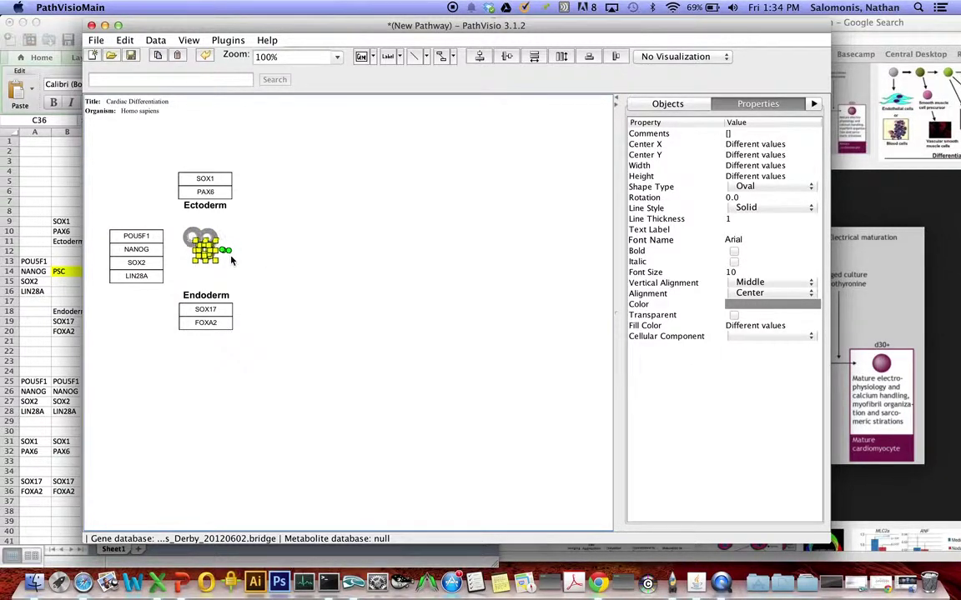
{"action": "left_click", "coordinate": [210, 258]}
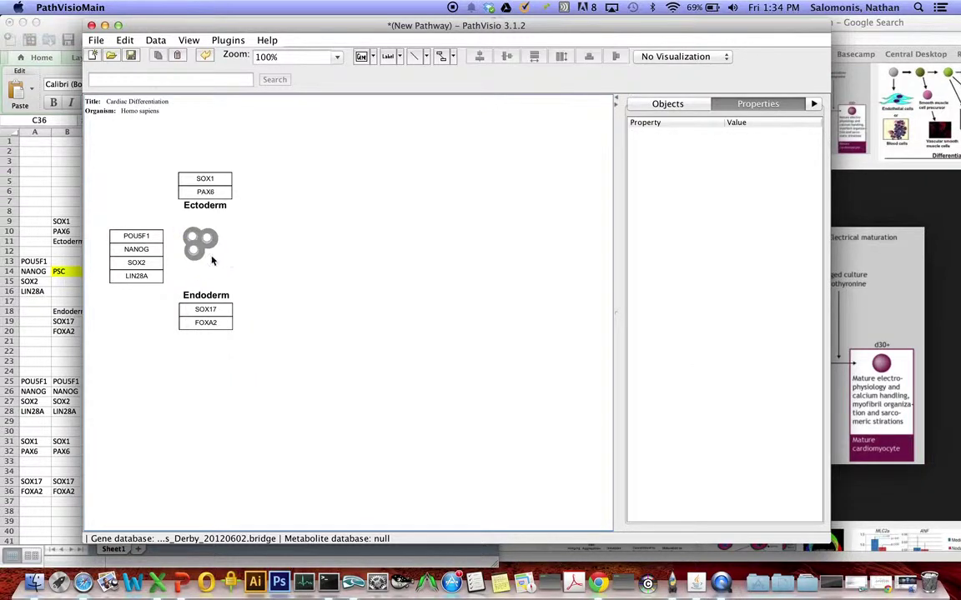
- Paste a fourth copy of the cell and nudge it up to the lower edge of the cluster
{"action": "left_click", "coordinate": [196, 251]}
{"action": "left_click_drag", "start_coordinate": [187, 253], "coordinate": [215, 269]}
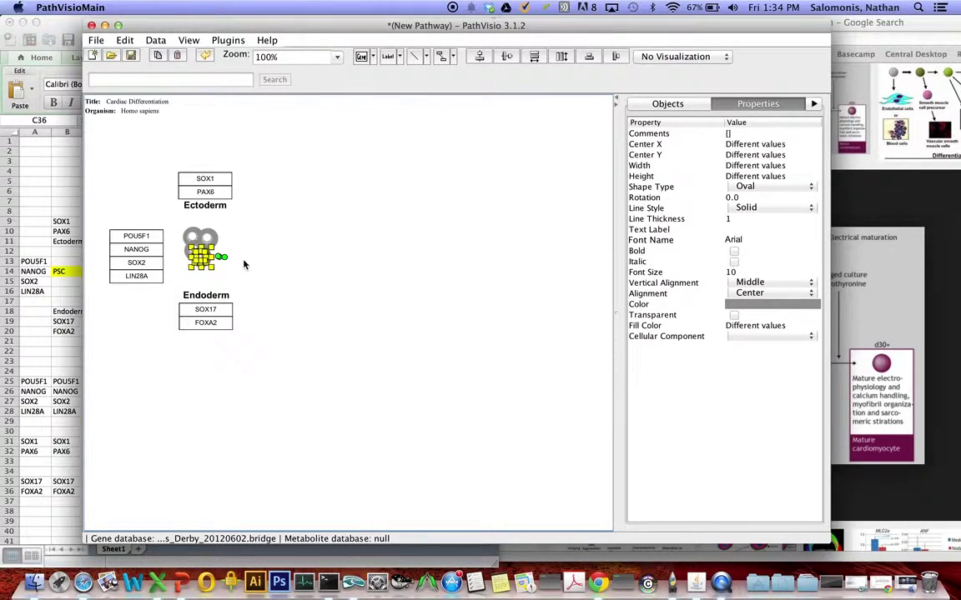
{"action": "key", "text": "Up"}
{"action": "key", "text": "Up"}
{"action": "key", "text": "Right"}
{"action": "left_click", "coordinate": [296, 283]}
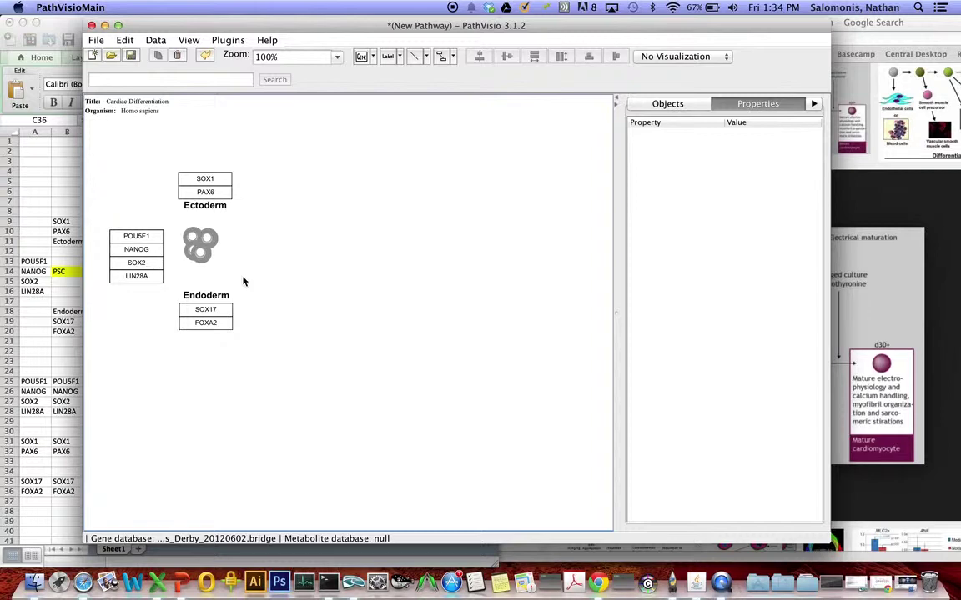
- Move the fourth cell beneath the second to complete the two-by-two cluster, and centre its white oval within it
{"action": "left_click_drag", "start_coordinate": [226, 260], "coordinate": [168, 215]}
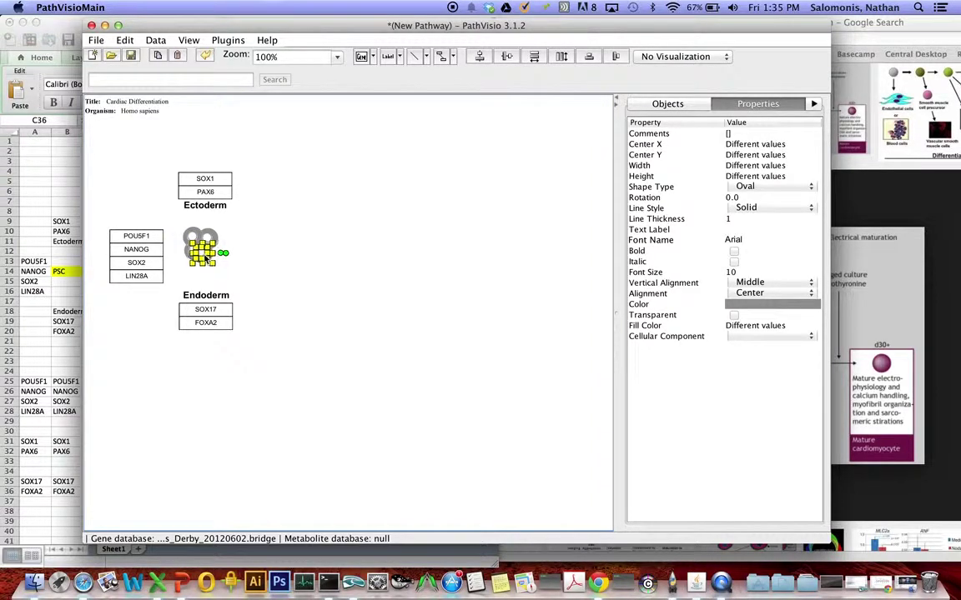
{"action": "left_click", "coordinate": [244, 282]}
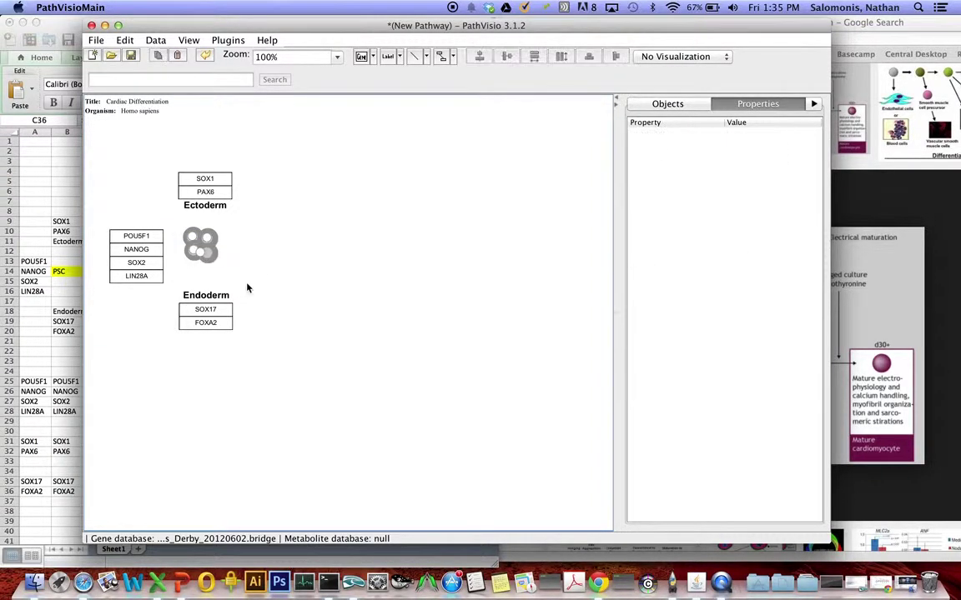
{"action": "left_click", "coordinate": [204, 255]}
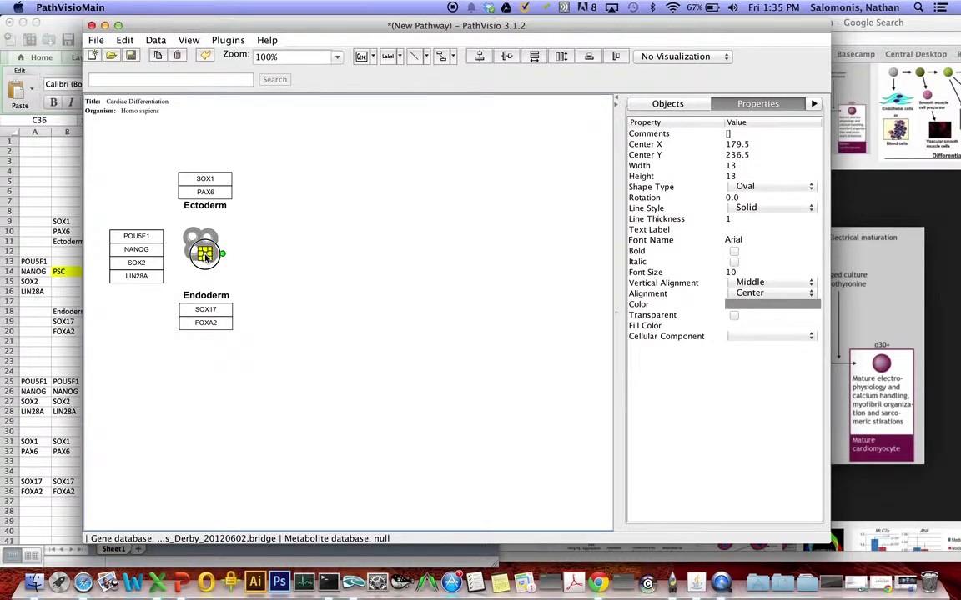
{"action": "left_click", "coordinate": [214, 259]}
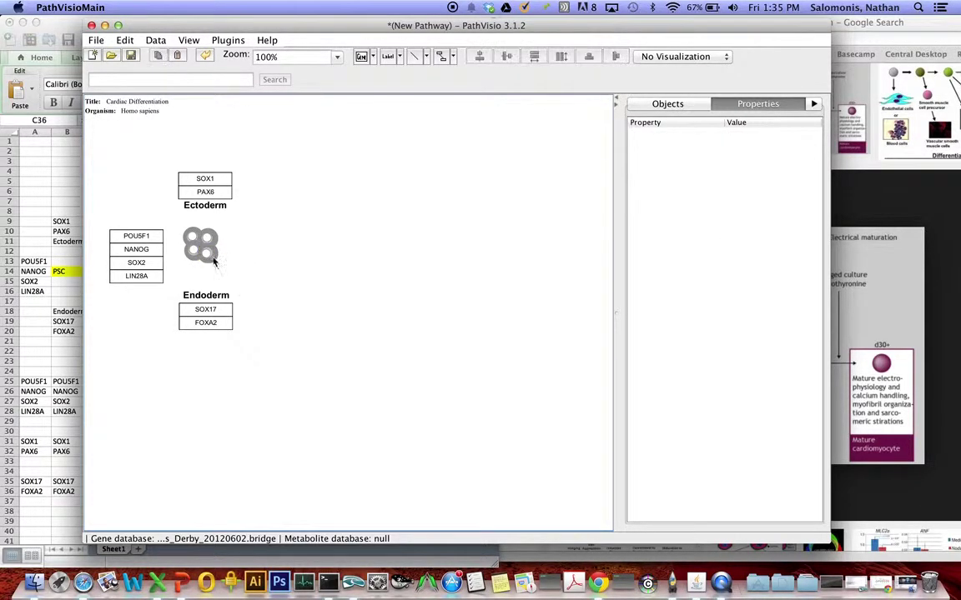
{"action": "left_click", "coordinate": [208, 255]}
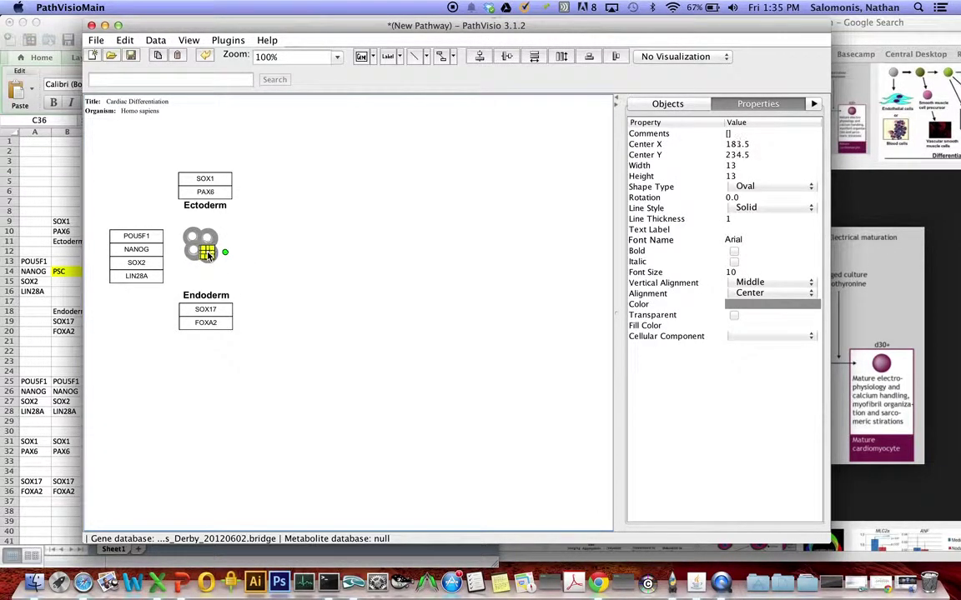
{"action": "left_click", "coordinate": [237, 268]}
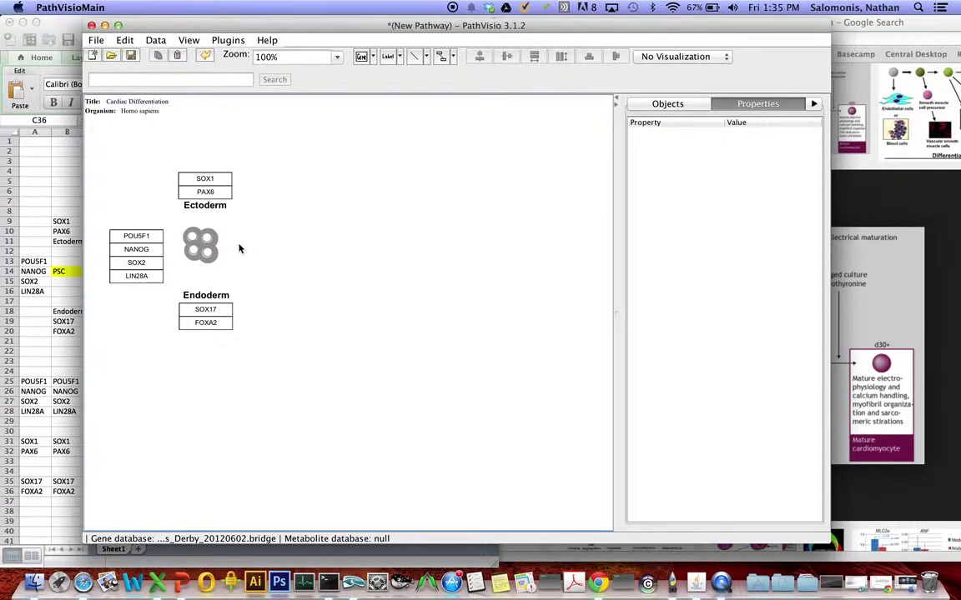
- Switch to Safari to examine the cardiac differentiation reference figure
{"action": "left_click", "coordinate": [947, 394]}
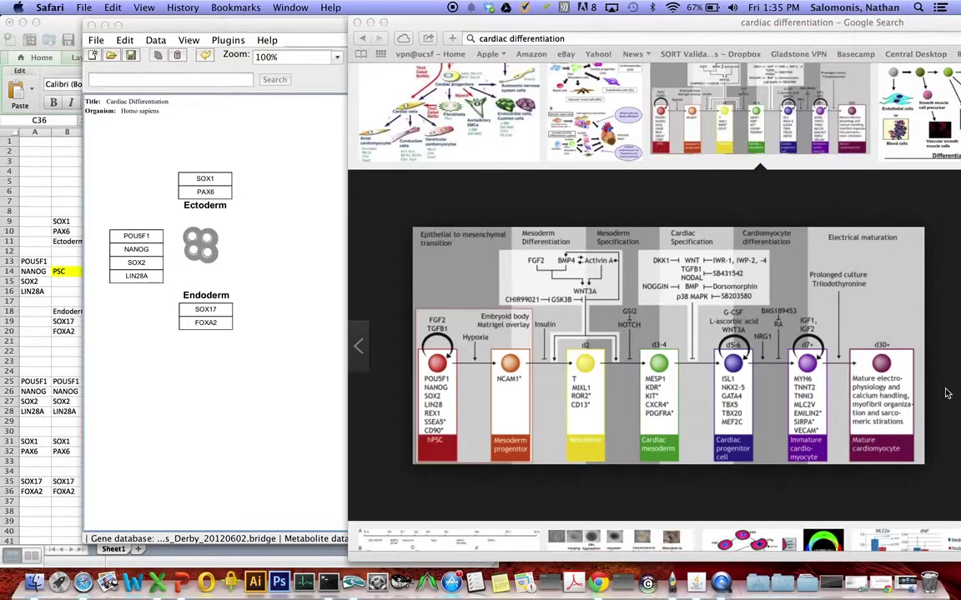
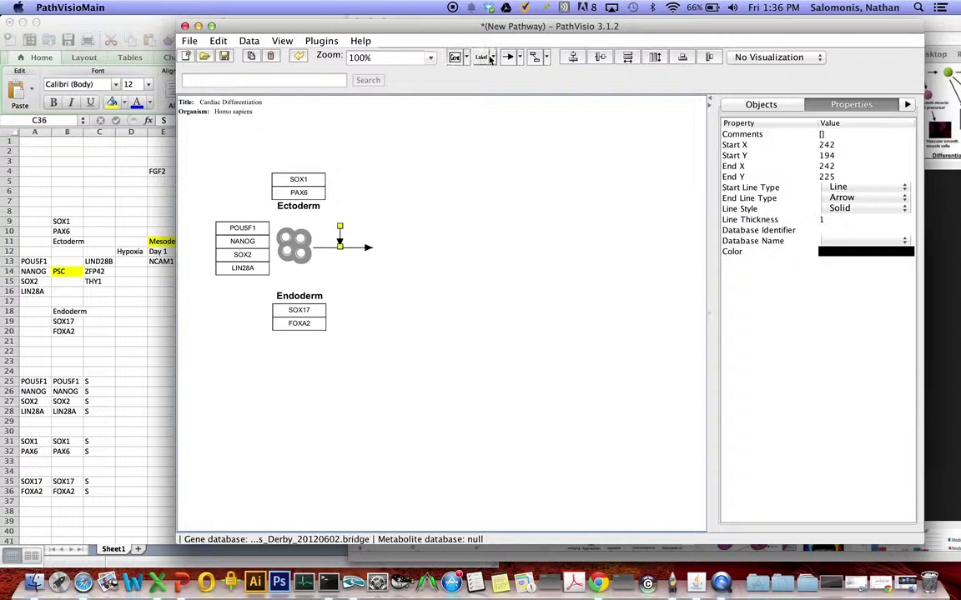
- Add a text label reading "Hypoxia" above the short vertical arrow that points at the horizontal arrow
{"action": "left_click", "coordinate": [493, 58]}
{"action": "left_click", "coordinate": [487, 95]}
{"action": "left_click", "coordinate": [343, 216]}
{"action": "double_click", "coordinate": [346, 219]}
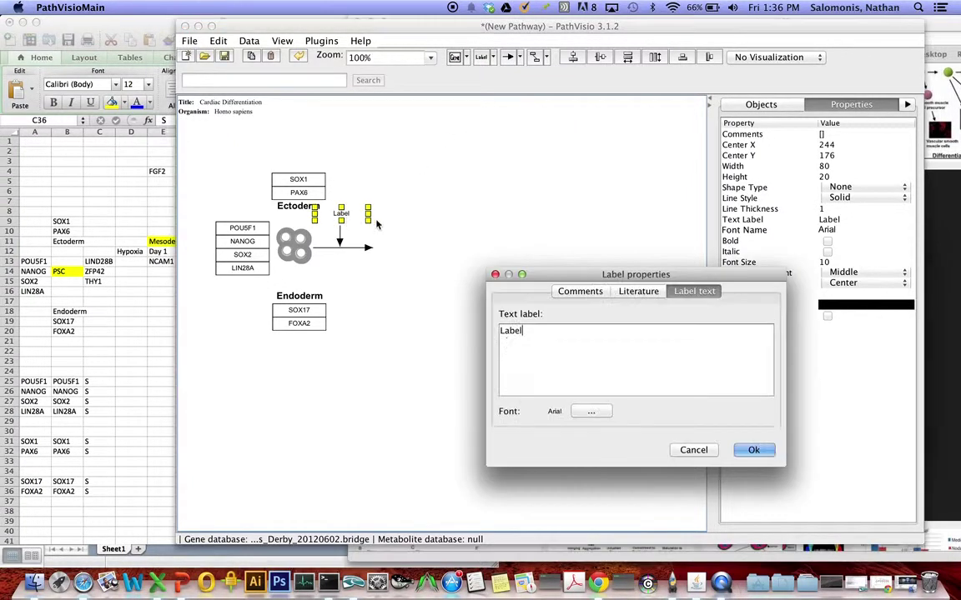
{"action": "left_click_drag", "start_coordinate": [555, 339], "coordinate": [467, 333]}
{"action": "type", "text": "Hypoxia"}
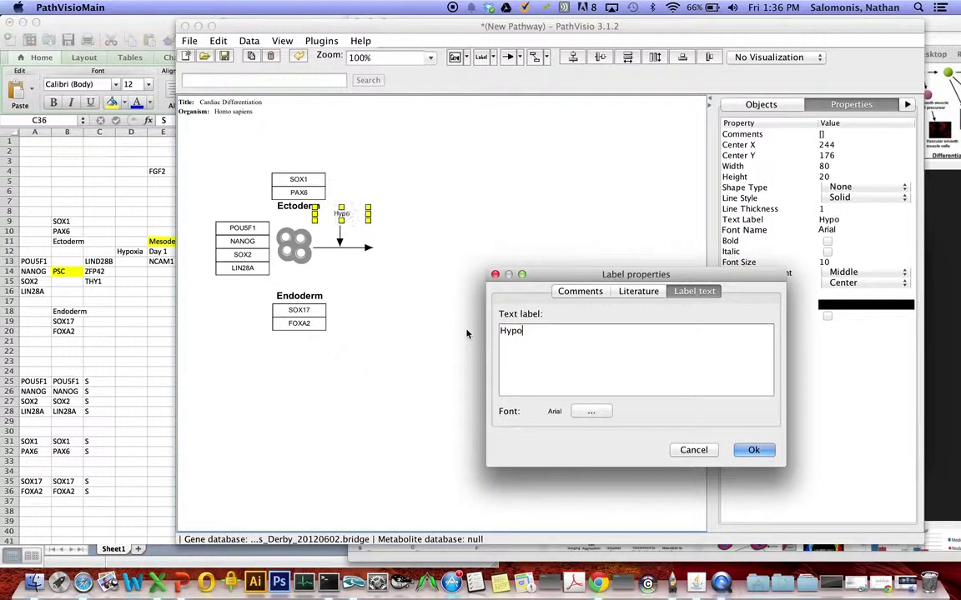
{"action": "left_click", "coordinate": [745, 450]}
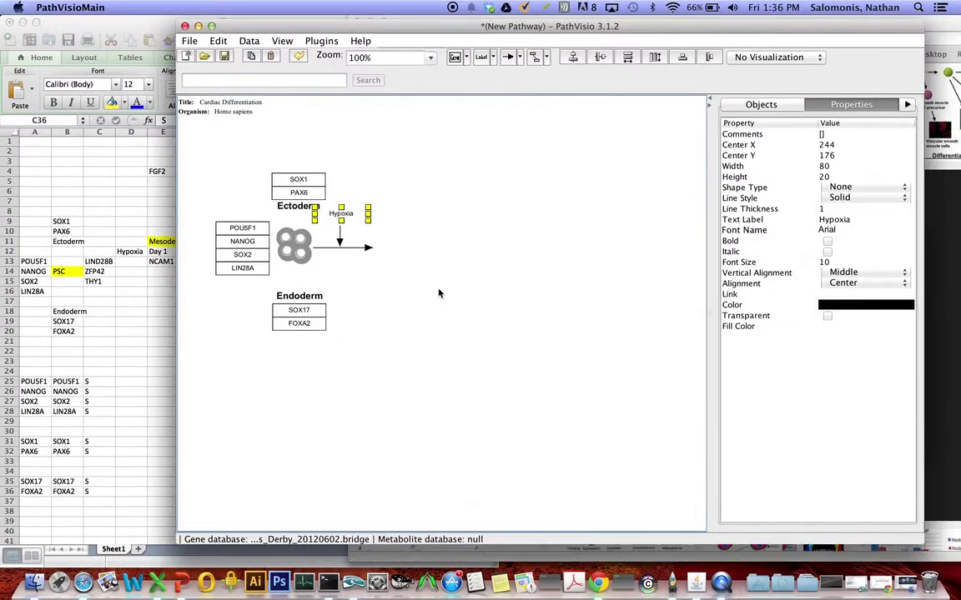
{"action": "left_click", "coordinate": [395, 292]}
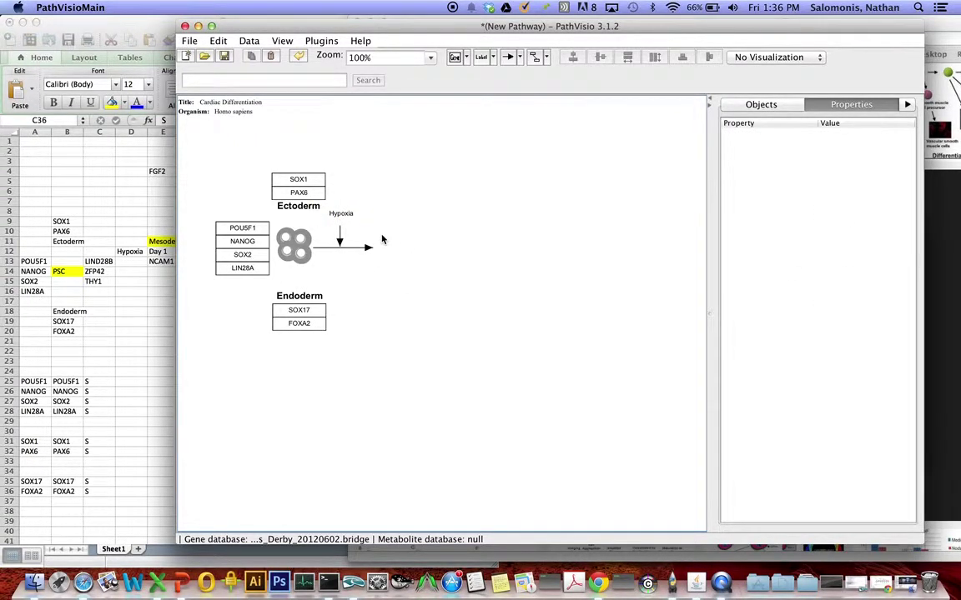
- Lower the Hypoxia label close to its arrow, and shift the label and both arrows right, away from the cell cluster
{"action": "left_click_drag", "start_coordinate": [345, 211], "coordinate": [345, 222]}
{"action": "left_click", "coordinate": [417, 222]}
{"action": "left_click_drag", "start_coordinate": [408, 264], "coordinate": [383, 222]}
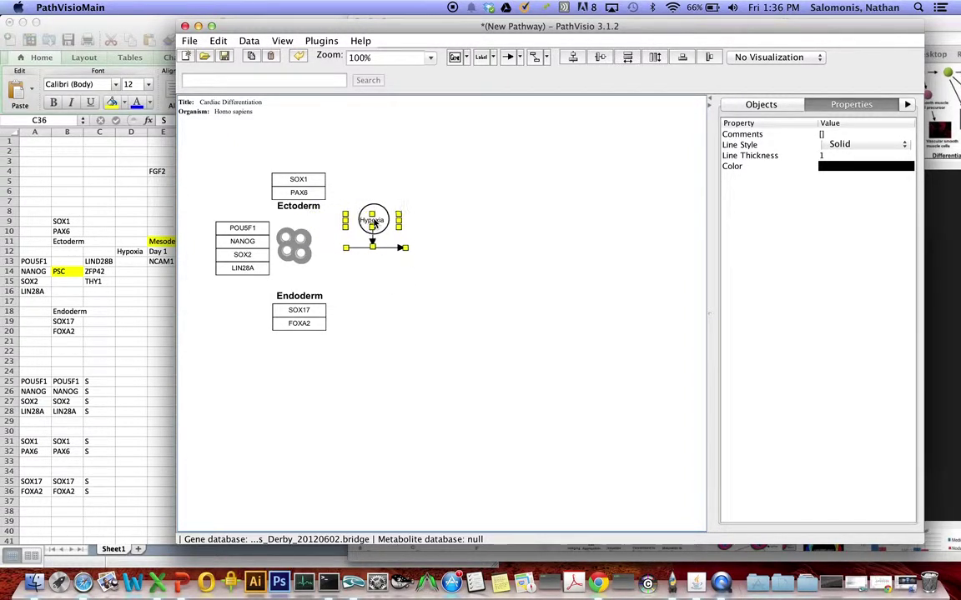
{"action": "left_click", "coordinate": [328, 209]}
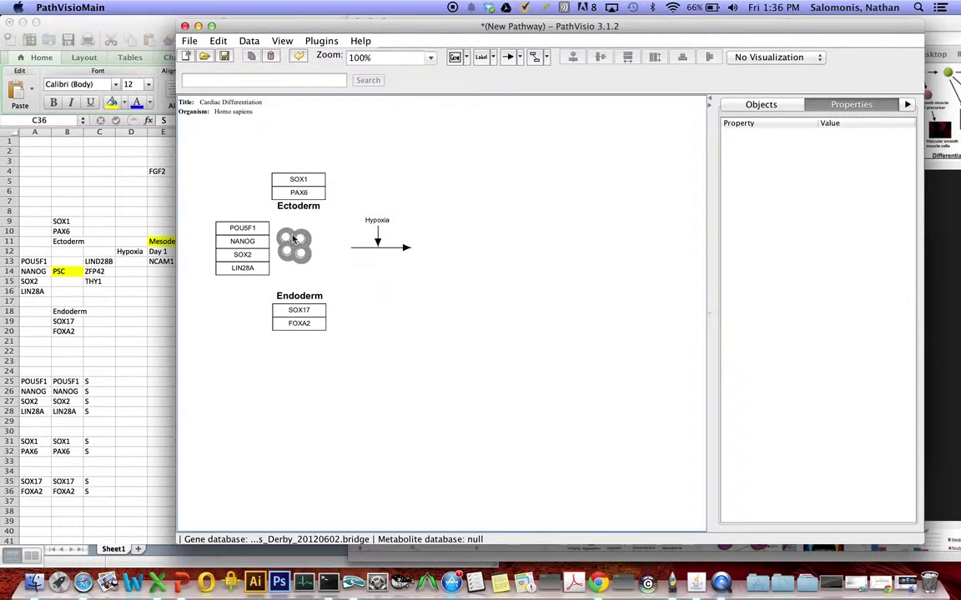
{"action": "left_click_drag", "start_coordinate": [407, 203], "coordinate": [390, 223]}
{"action": "left_click", "coordinate": [372, 298]}
- In Excel, copy LIND28B, ZFP42 and THY1 from C13:C15 and paste them at both E25 and F25
{"action": "left_click", "coordinate": [90, 270]}
{"action": "left_click_drag", "start_coordinate": [99, 261], "coordinate": [99, 282]}
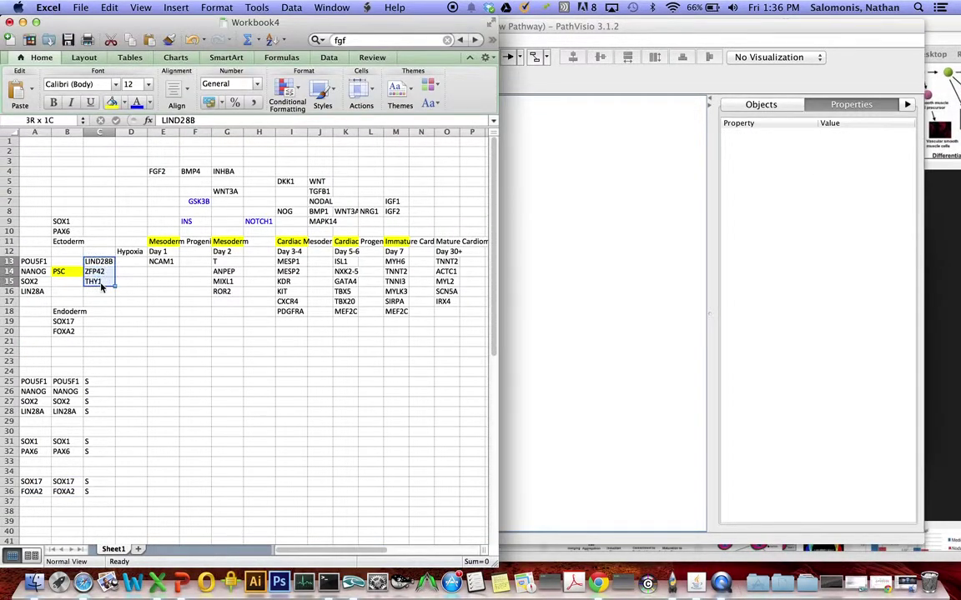
{"action": "key", "text": "super+c"}
{"action": "left_click", "coordinate": [161, 381]}
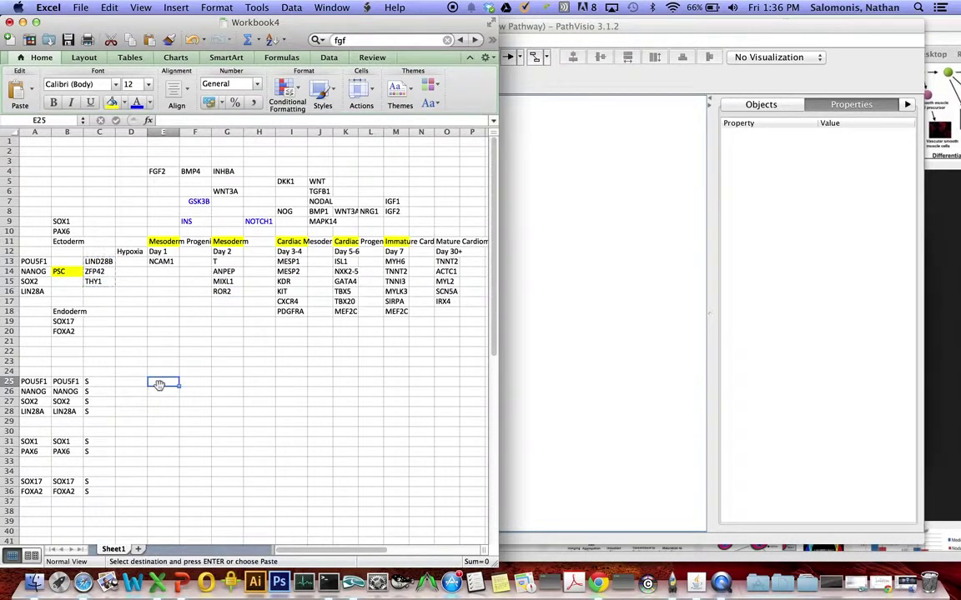
{"action": "key", "text": "super+v"}
{"action": "left_click", "coordinate": [188, 381]}
{"action": "key", "text": "super+v"}
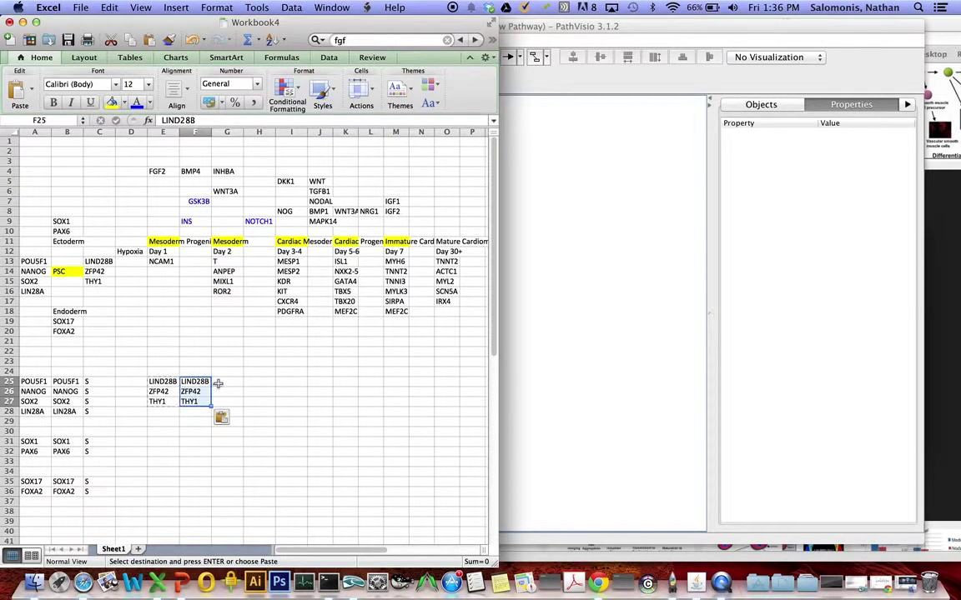
- Fill G25:G27 with the source code S and select the three-column gene block E25:G27 for copying
{"action": "left_click", "coordinate": [217, 381]}
{"action": "left_click_drag", "start_coordinate": [217, 381], "coordinate": [154, 382]}
{"action": "type", "text": "S"}
{"action": "key", "text": "ctrl+Return"}
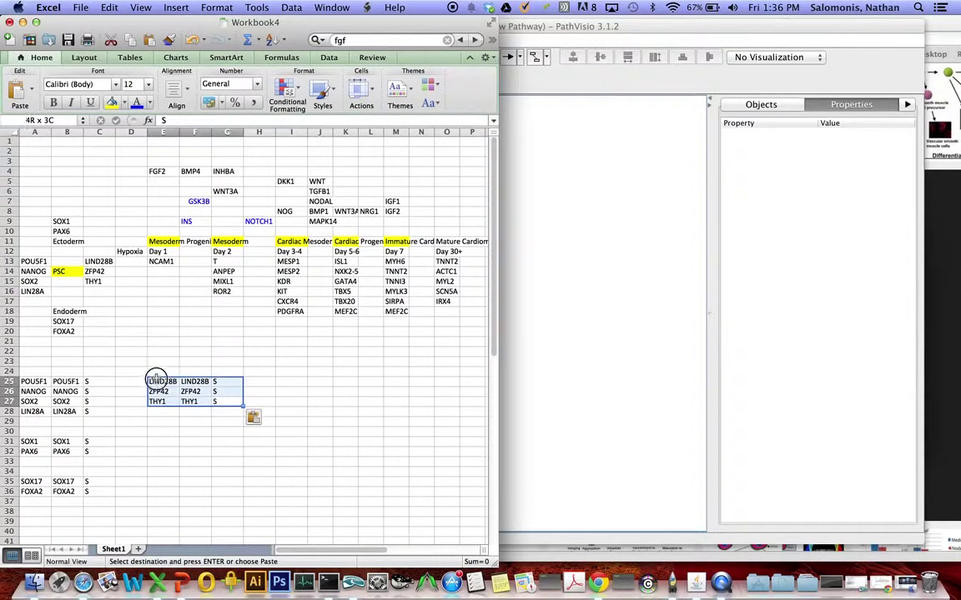
- In PathVisio, extend the pathway with the copied LIND28B, ZFP42 and THY1 rows using MAPP Builder
{"action": "left_click", "coordinate": [617, 342]}
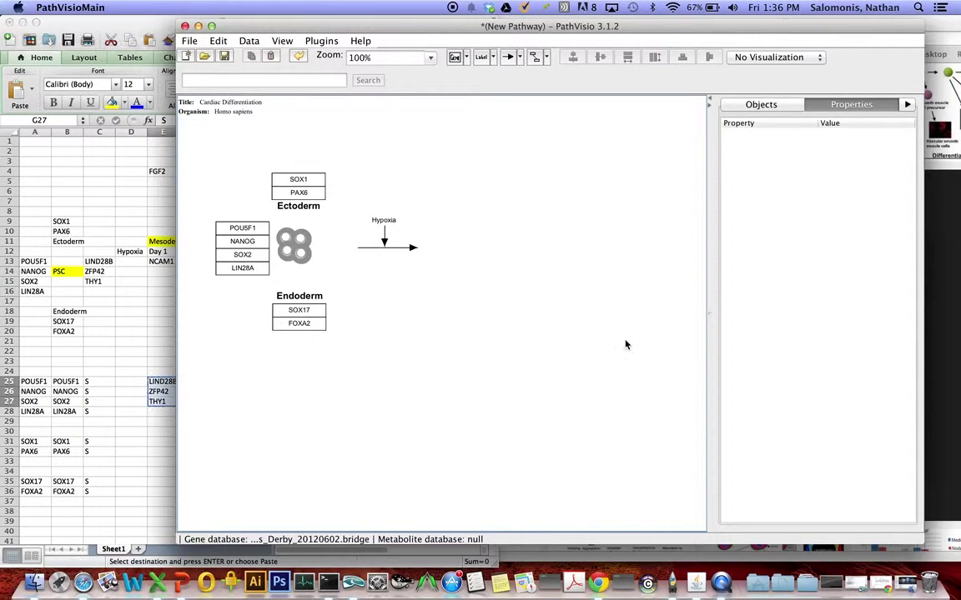
{"action": "right_click", "coordinate": [385, 324]}
{"action": "left_click", "coordinate": [422, 408]}
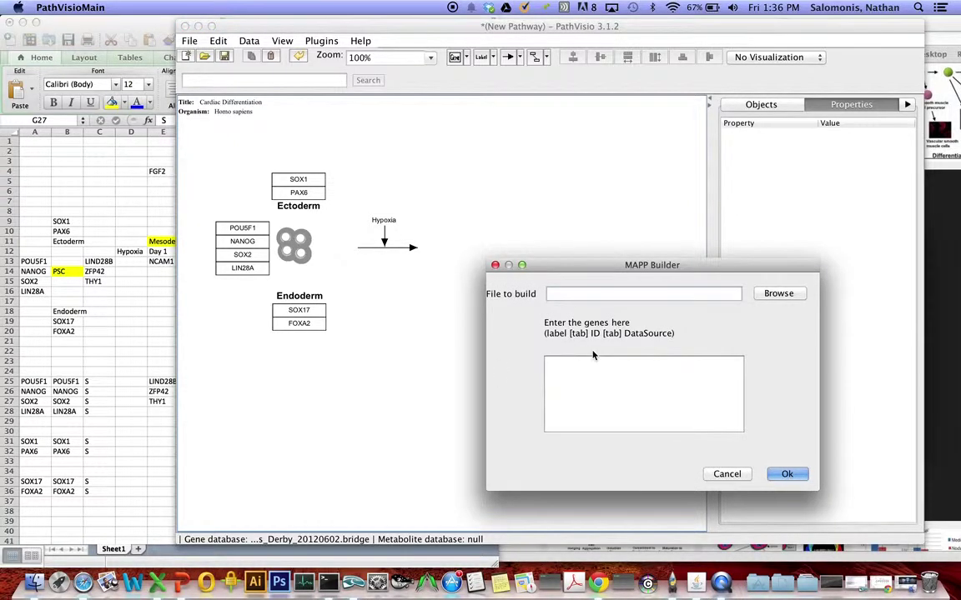
{"action": "left_click", "coordinate": [576, 371]}
{"action": "key", "text": "super+v"}
{"action": "left_click", "coordinate": [770, 475]}
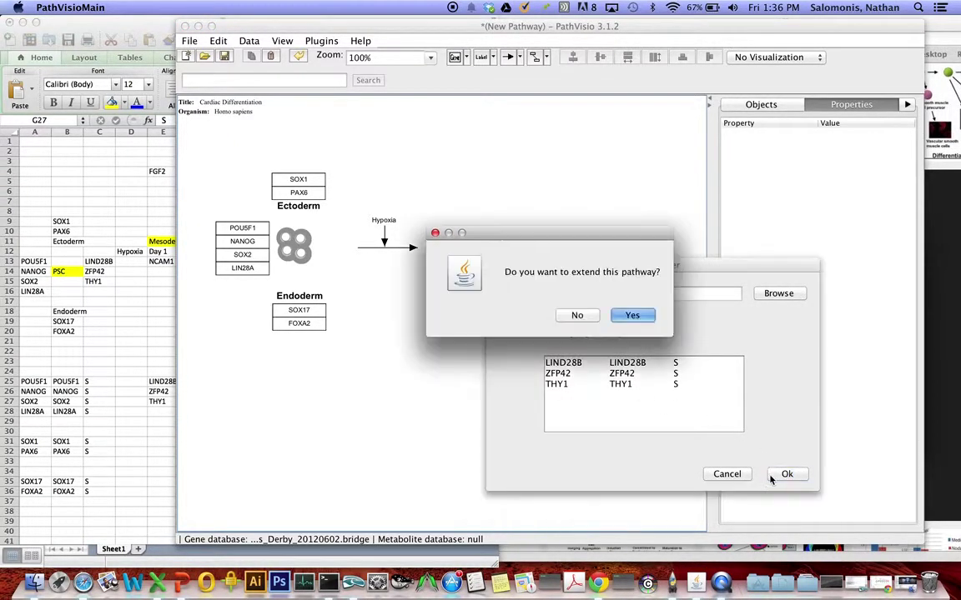
{"action": "left_click", "coordinate": [632, 315]}
- Stack the LIND28B, ZFP42 and THY1 boxes vertically without gaps and place the stack directly right of the cell cluster
{"action": "left_click", "coordinate": [221, 377]}
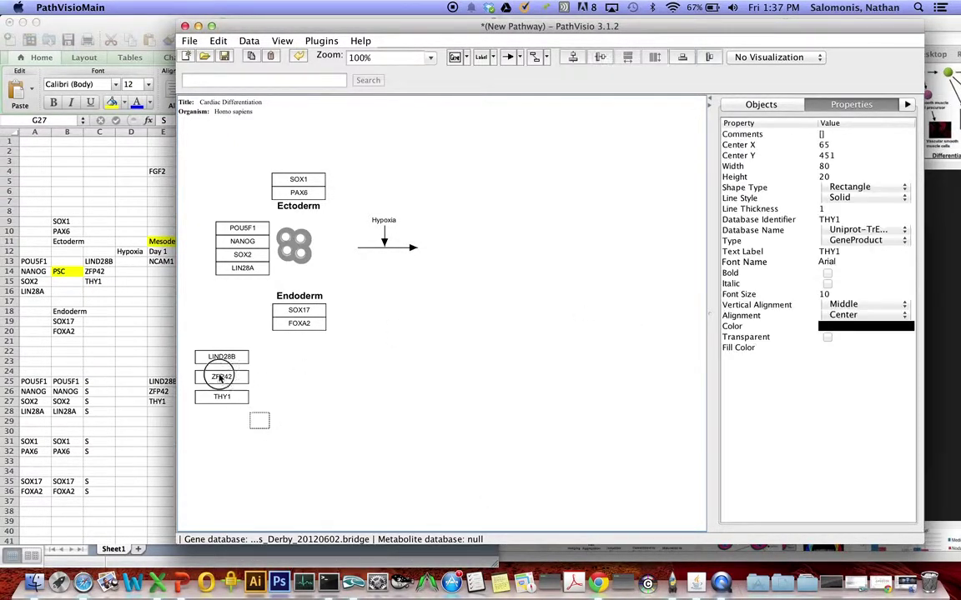
{"action": "left_click", "coordinate": [207, 356]}
{"action": "left_click", "coordinate": [628, 59]}
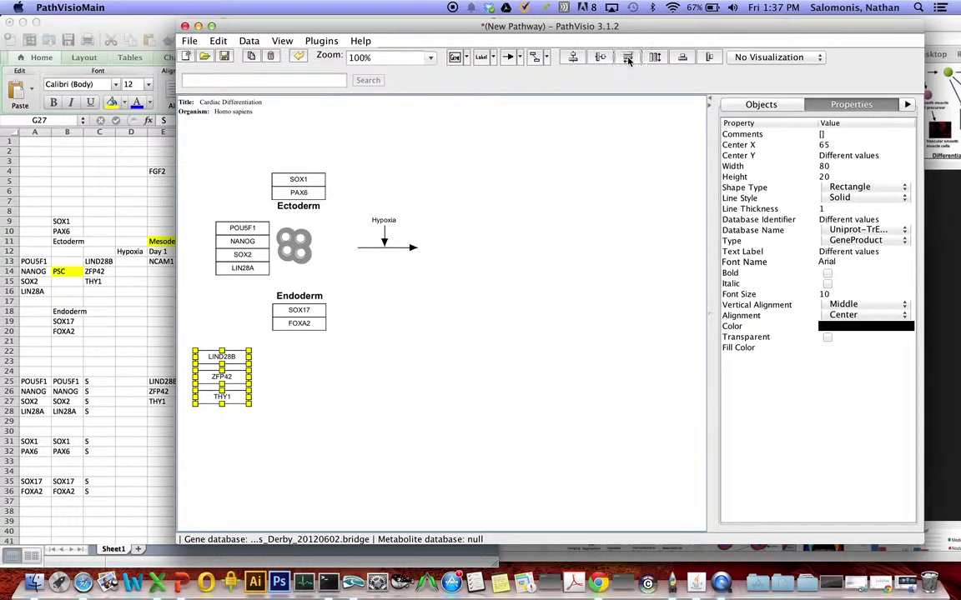
{"action": "left_click", "coordinate": [270, 401]}
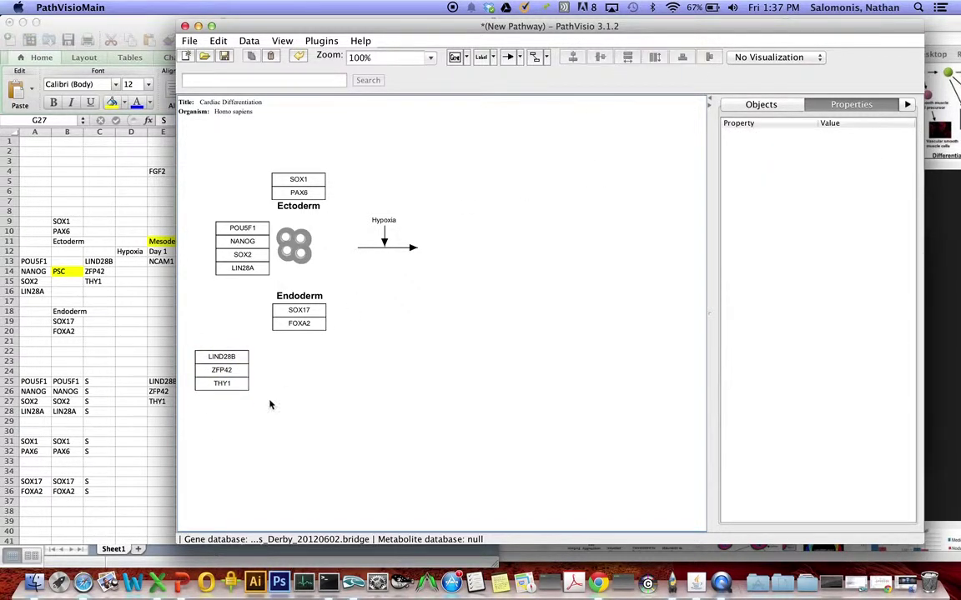
{"action": "left_click", "coordinate": [238, 375]}
{"action": "left_click_drag", "start_coordinate": [221, 358], "coordinate": [343, 236]}
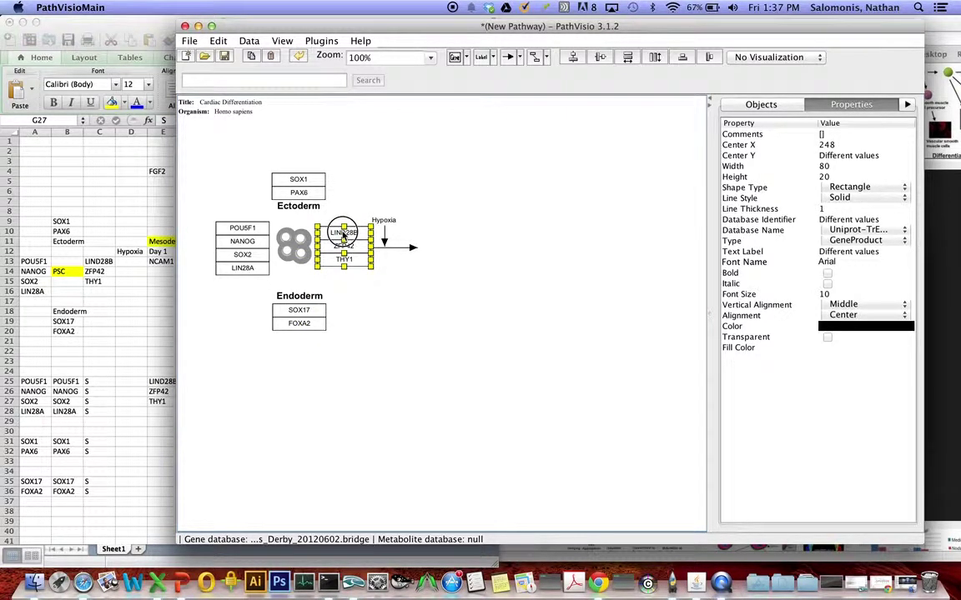
- Nudge the Hypoxia label and both arrows slightly up and right to line up with the ZFP42 box
{"action": "left_click", "coordinate": [424, 290]}
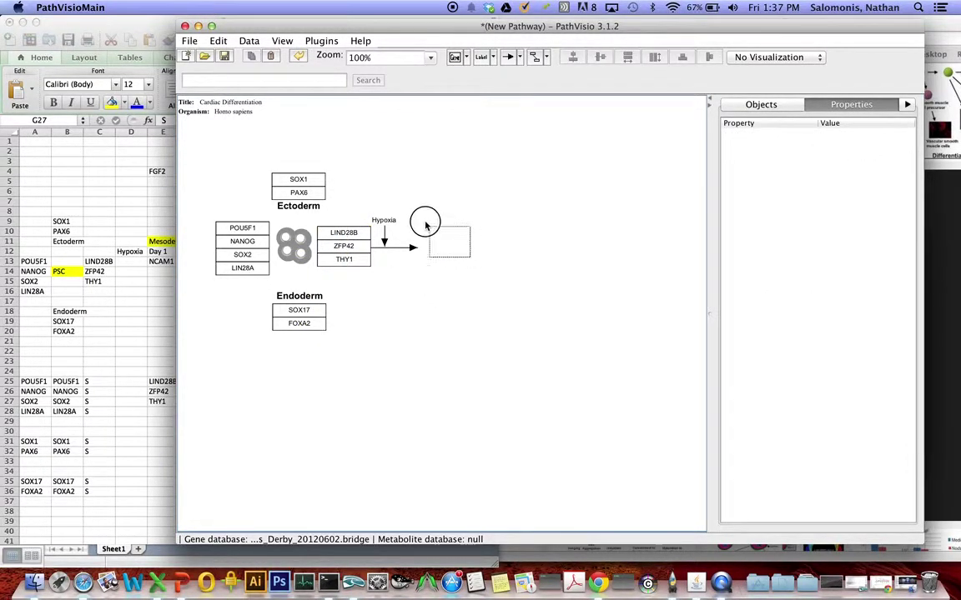
{"action": "left_click", "coordinate": [384, 211]}
{"action": "key", "text": "Up"}
{"action": "key", "text": "Right"}
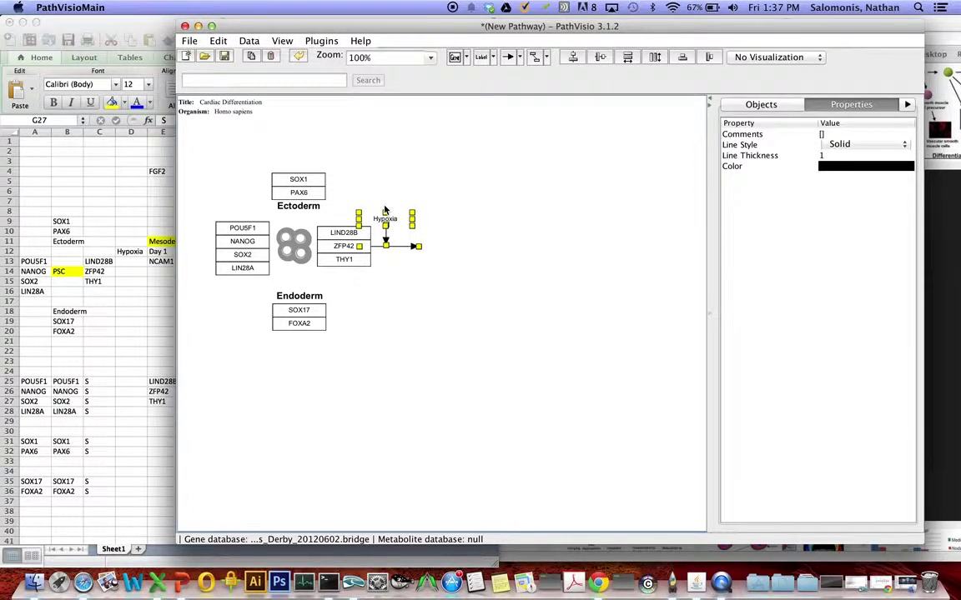
{"action": "left_click", "coordinate": [387, 273]}
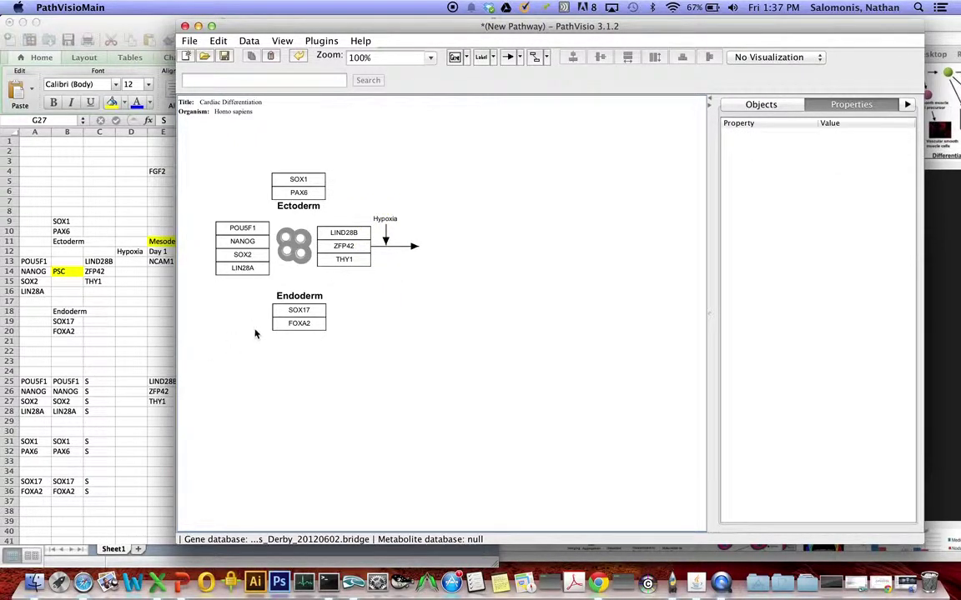
- Shift the PathVisio window aside, check the Day 1 Mesoderm Progenitor column in Excel, and return to PathVisio
{"action": "left_click_drag", "start_coordinate": [386, 37], "coordinate": [430, 35]}
{"action": "left_click", "coordinate": [175, 255]}
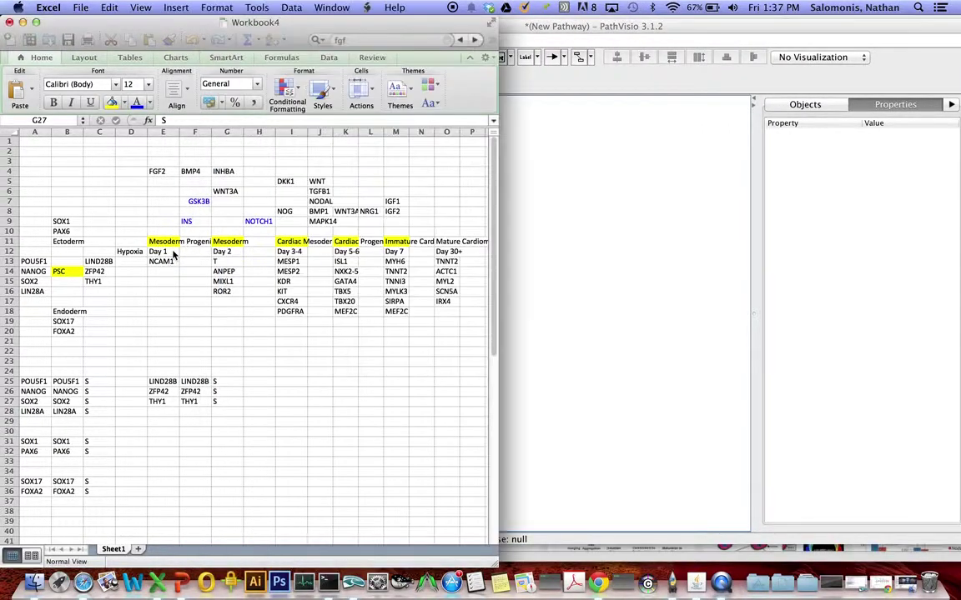
{"action": "left_click", "coordinate": [168, 242]}
{"action": "left_click", "coordinate": [166, 251]}
{"action": "left_click", "coordinate": [164, 262]}
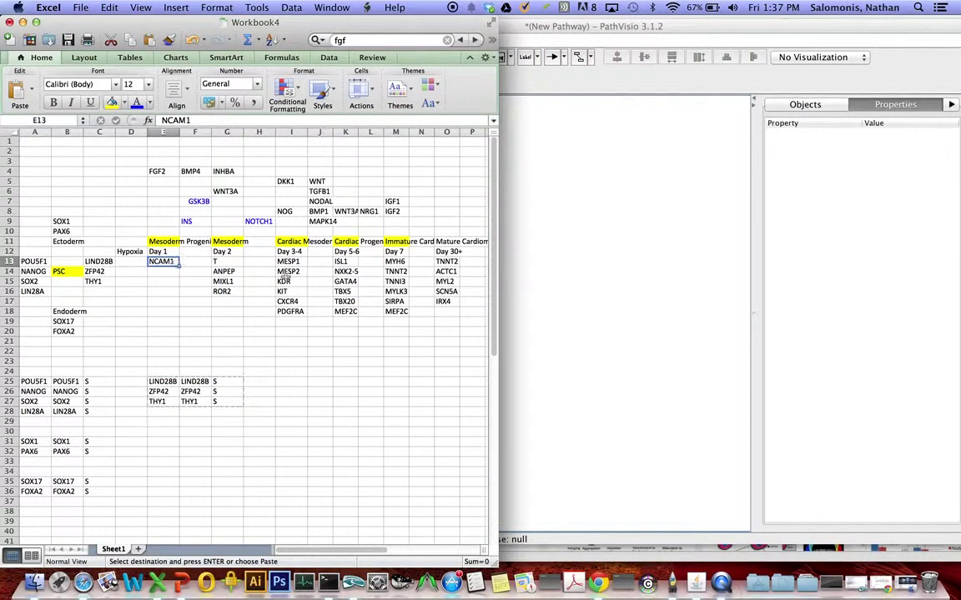
{"action": "left_click", "coordinate": [523, 248]}
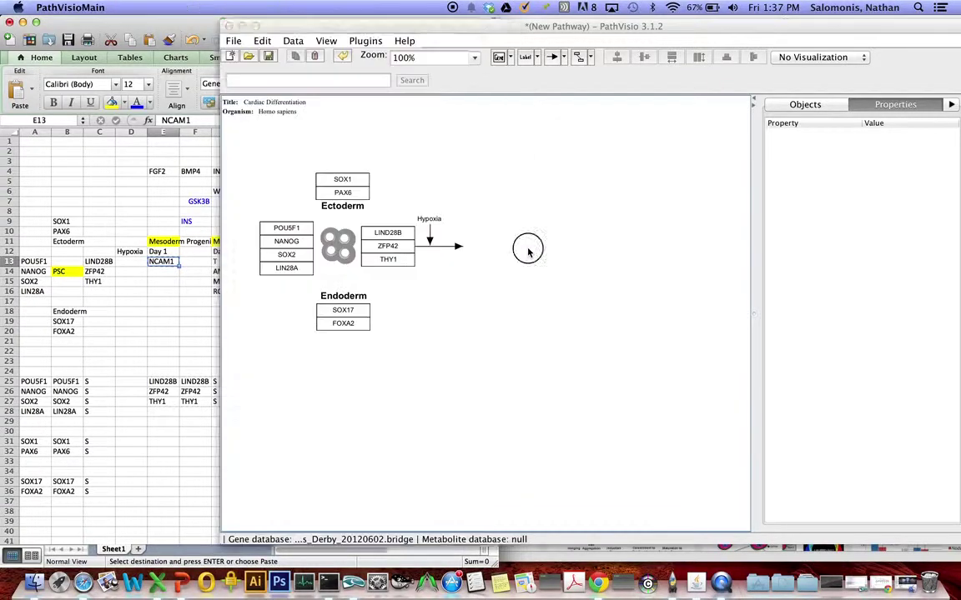
{"action": "left_click", "coordinate": [511, 58]}
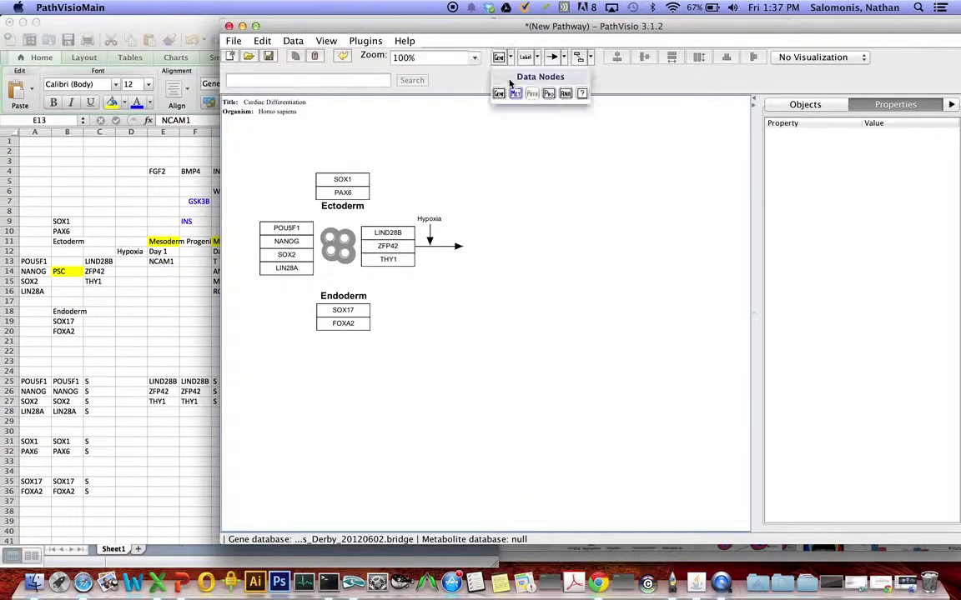
{"action": "left_click", "coordinate": [501, 93]}
{"action": "left_click", "coordinate": [480, 252]}
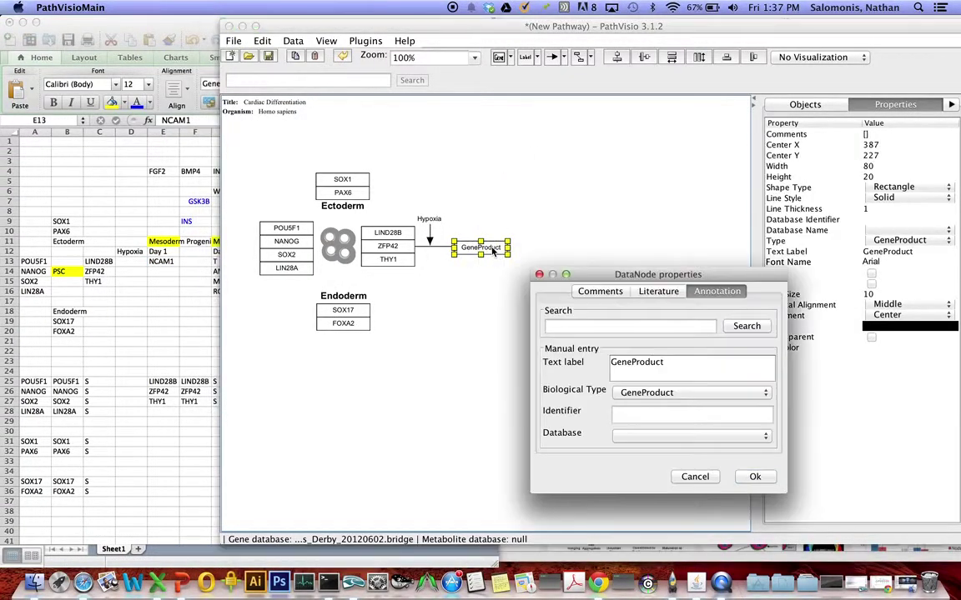
{"action": "left_click", "coordinate": [605, 327]}
{"action": "type", "text": "NCAM1"}
{"action": "left_click", "coordinate": [740, 328]}
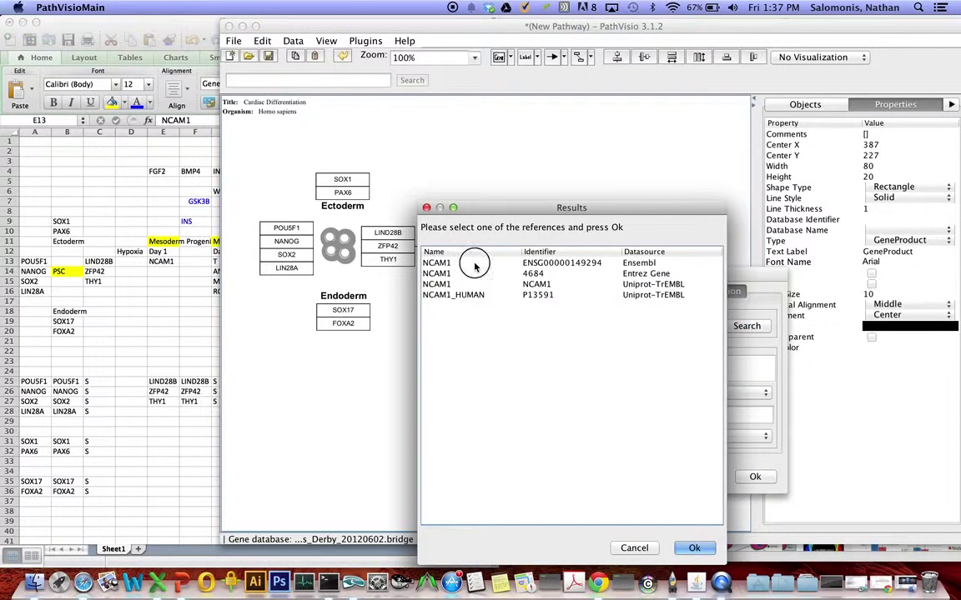
{"action": "double_click", "coordinate": [474, 266]}
{"action": "left_click", "coordinate": [737, 476]}
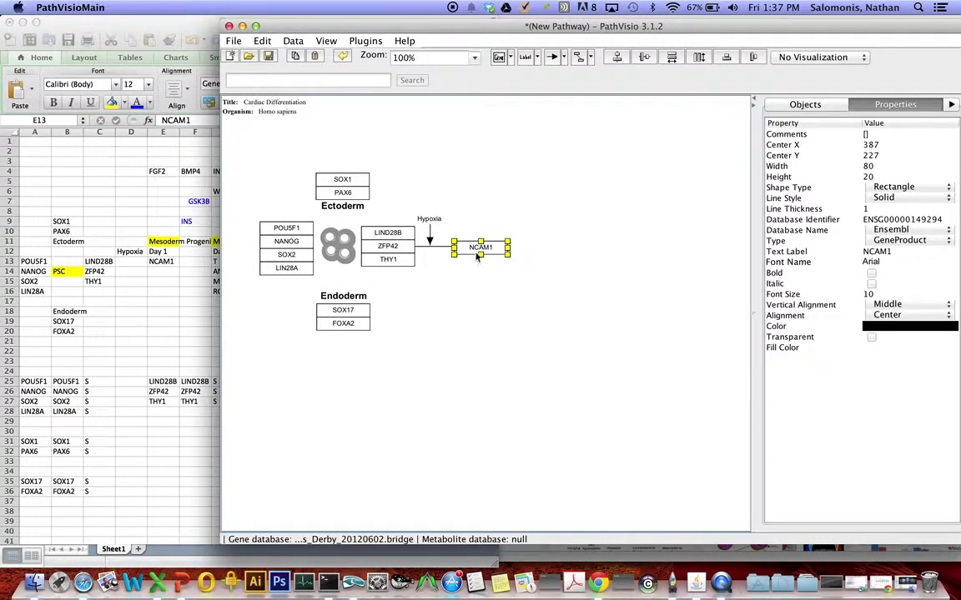
{"action": "left_click_drag", "start_coordinate": [478, 251], "coordinate": [492, 248]}
{"action": "left_click", "coordinate": [459, 302]}
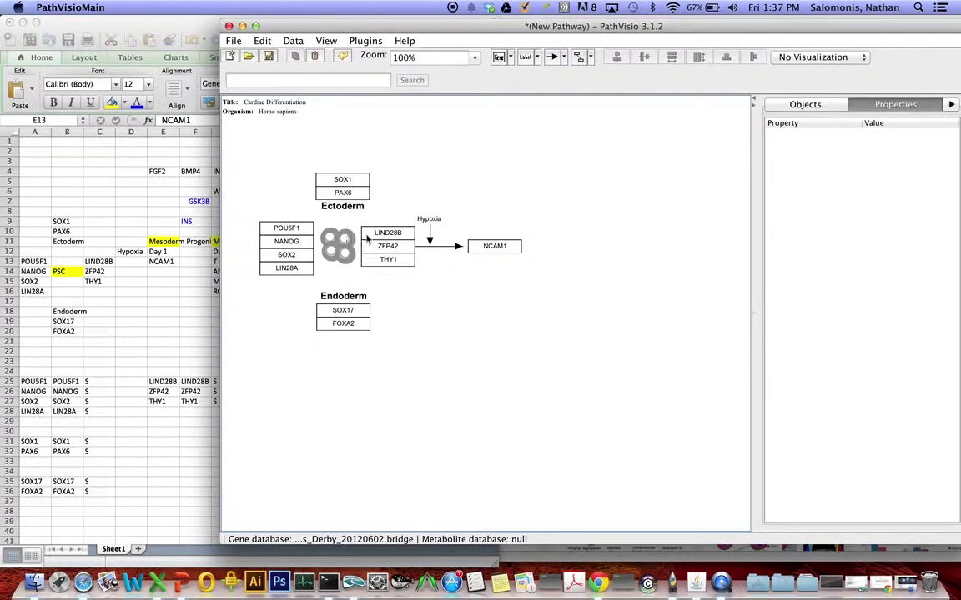
- Duplicate the bold Endoderm label and place the copy directly above the NCAM1 box
{"action": "left_click", "coordinate": [339, 298]}
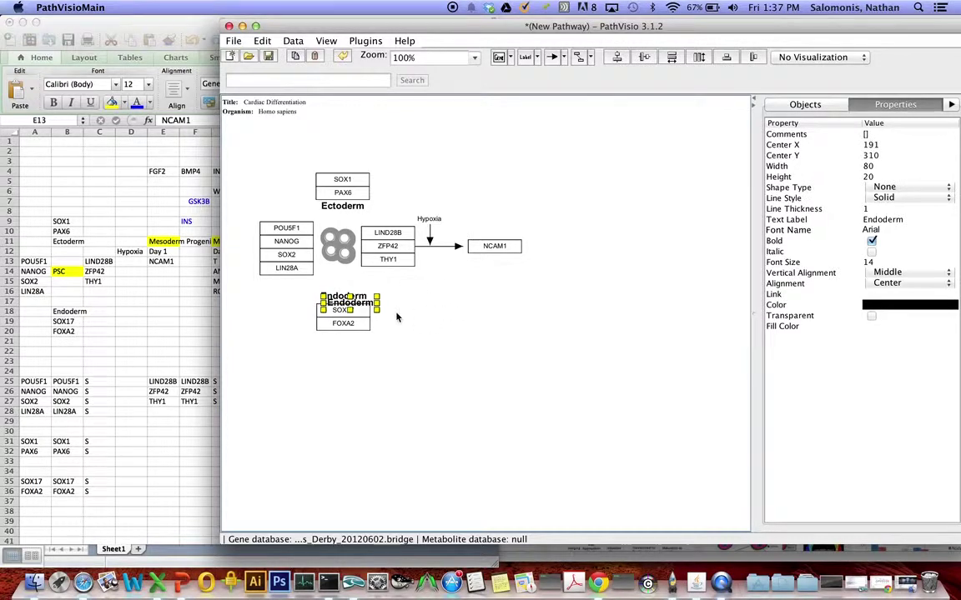
{"action": "left_click_drag", "start_coordinate": [364, 298], "coordinate": [516, 237]}
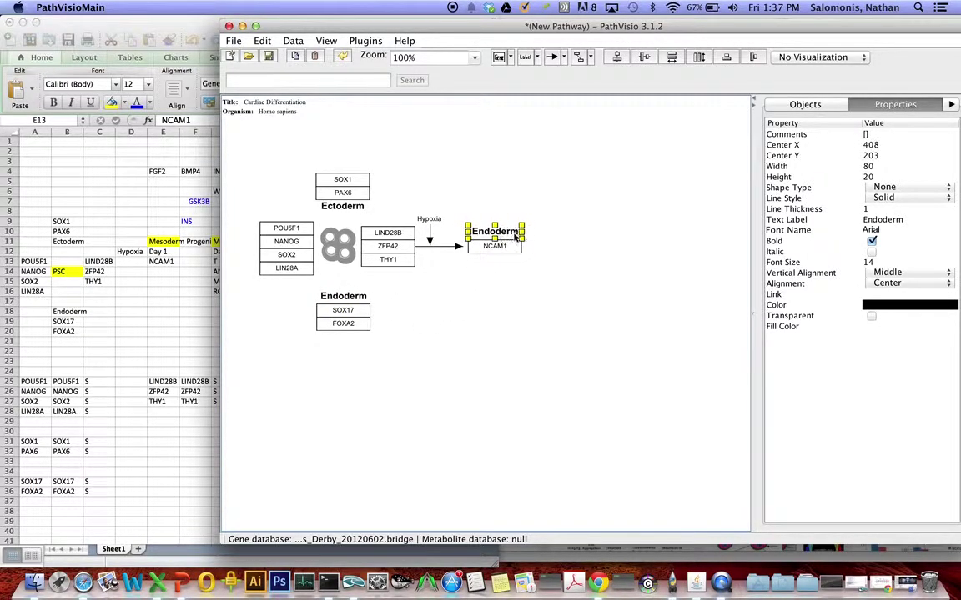
{"action": "left_click", "coordinate": [454, 259]}
- Change the text of the bold label above the NCAM1 box to Mesoderm Progenitor
{"action": "double_click", "coordinate": [494, 230]}
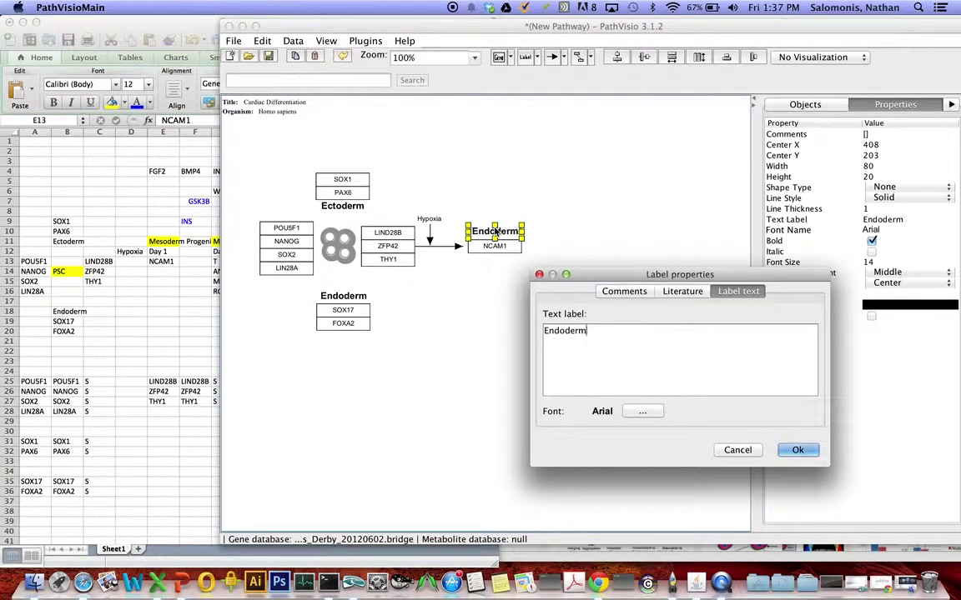
{"action": "key", "text": "BackSpace"}
{"action": "key", "text": "BackSpace"}
{"action": "key", "text": "BackSpace"}
{"action": "key", "text": "BackSpace"}
{"action": "key", "text": "BackSpace"}
{"action": "key", "text": "BackSpace"}
{"action": "key", "text": "BackSpace"}
{"action": "key", "text": "BackSpace"}
{"action": "type", "text": "Mesod"}
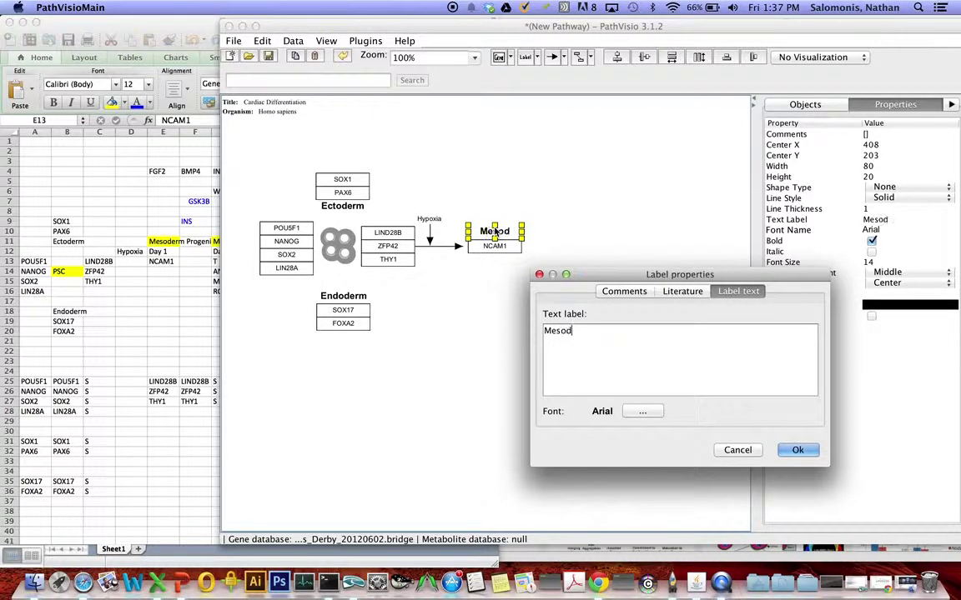
{"action": "type", "text": "erm Progenitor"}
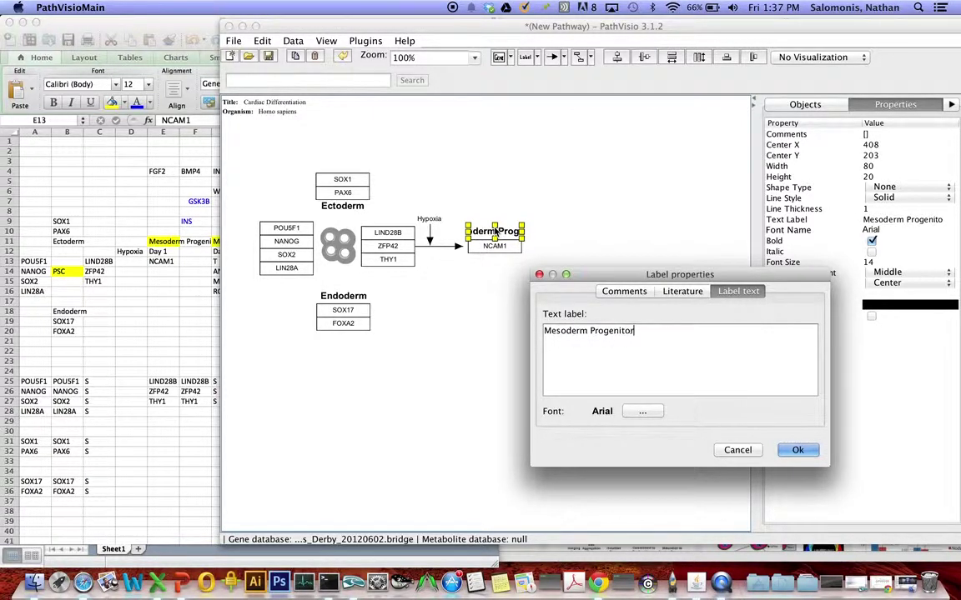
{"action": "left_click", "coordinate": [792, 451]}
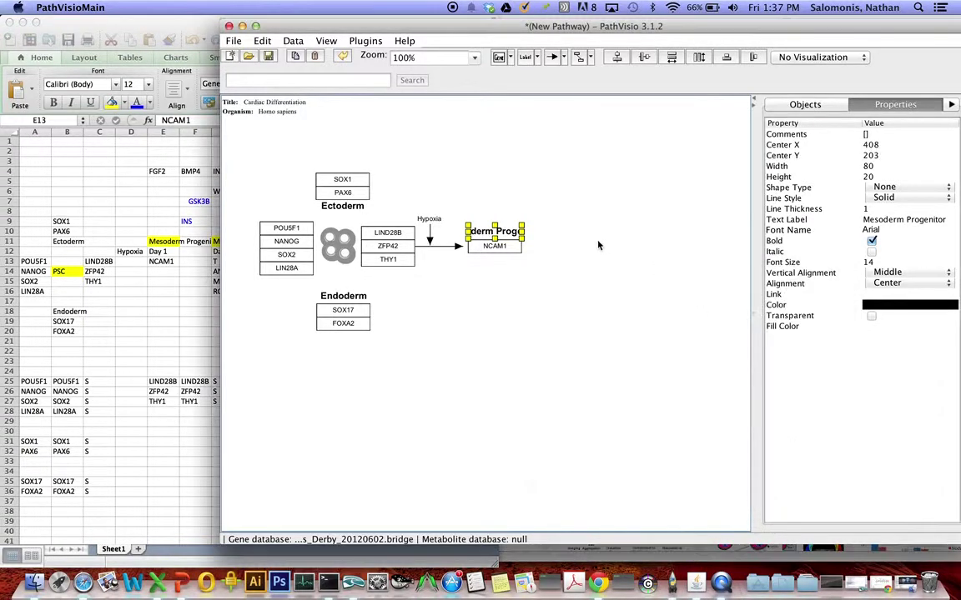
- Break the Mesoderm Progenitor label onto two lines and resize it to sit fully visible above the NCAM1 box
{"action": "left_click_drag", "start_coordinate": [522, 233], "coordinate": [542, 234]}
{"action": "double_click", "coordinate": [523, 231]}
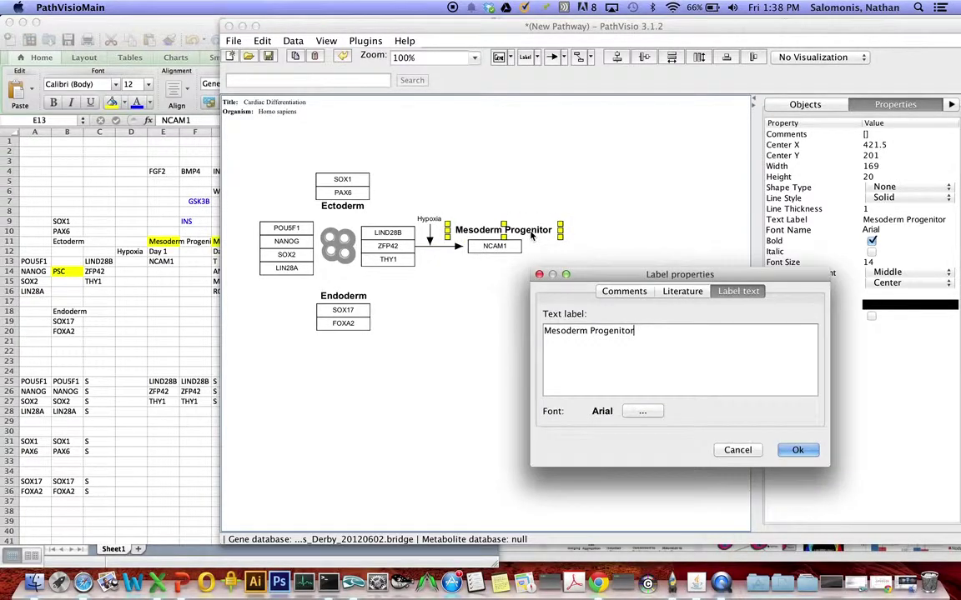
{"action": "left_click", "coordinate": [589, 331]}
{"action": "key", "text": "BackSpace"}
{"action": "key", "text": "Return"}
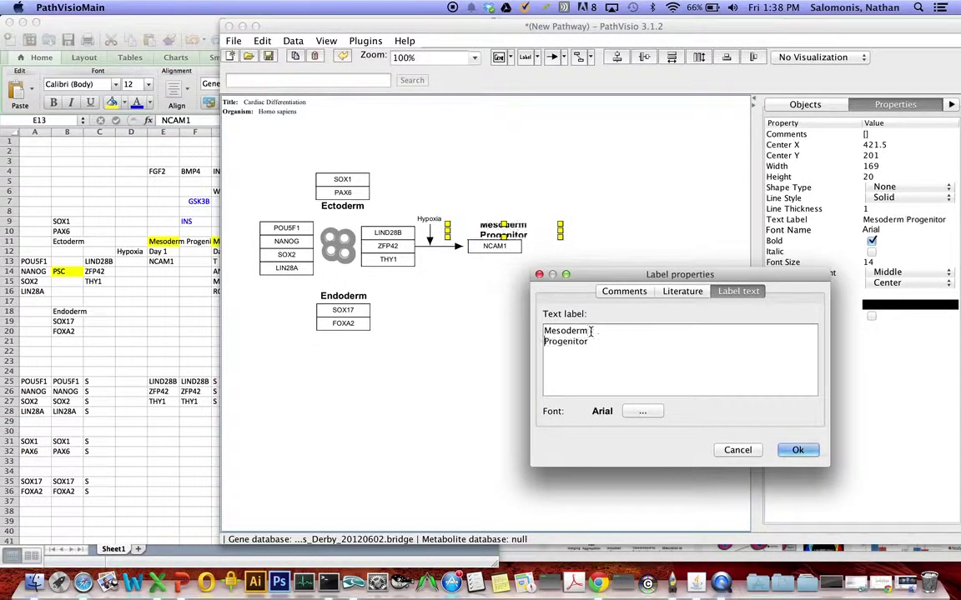
{"action": "left_click", "coordinate": [797, 449]}
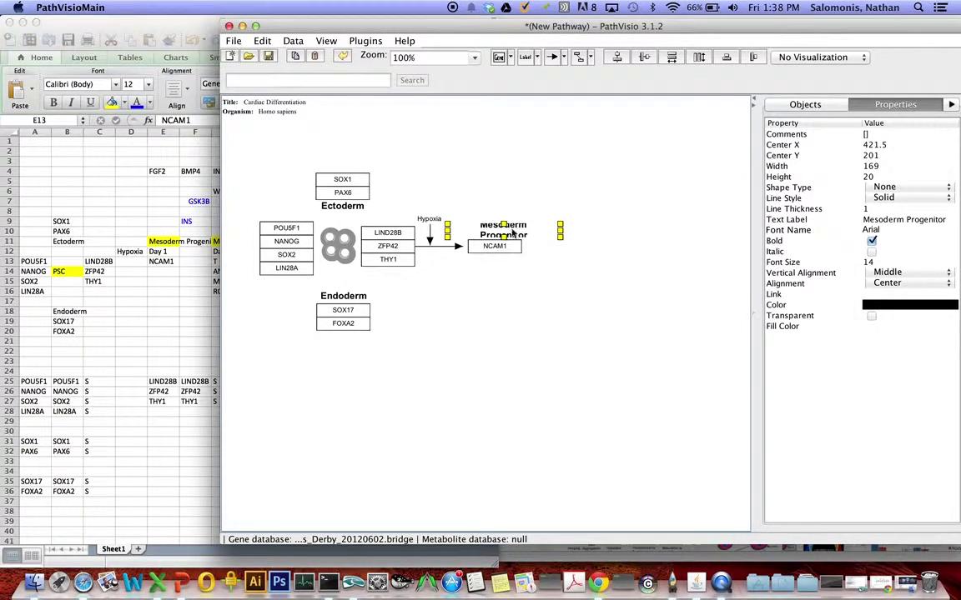
{"action": "left_click_drag", "start_coordinate": [560, 230], "coordinate": [500, 225]}
{"action": "left_click", "coordinate": [559, 256]}
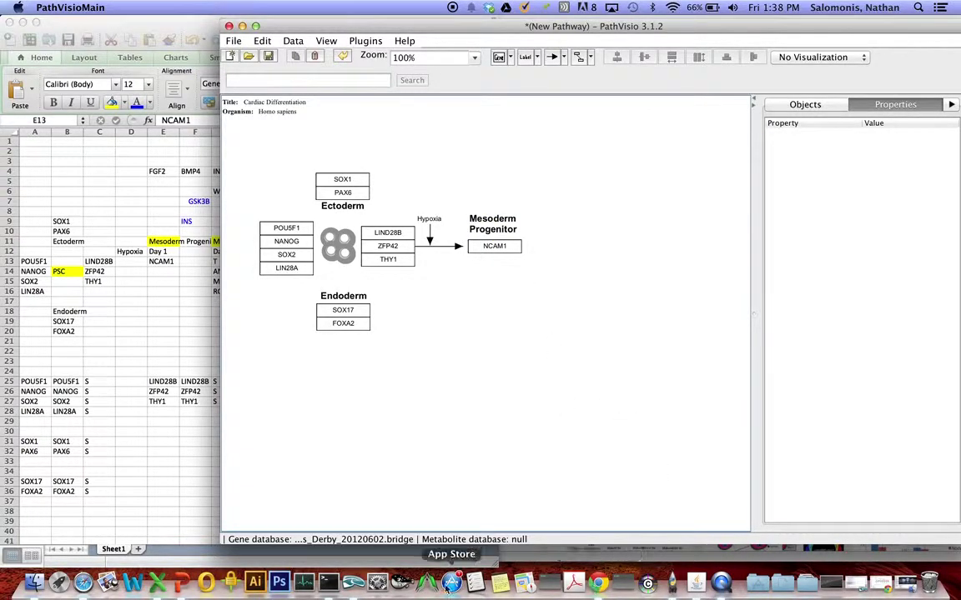
- Check the cardiac differentiation figure in Safari, return to PathVisio, and move the Mesoderm Progenitor label and NCAM1 box below the arrow tip
{"action": "left_click", "coordinate": [82, 582]}
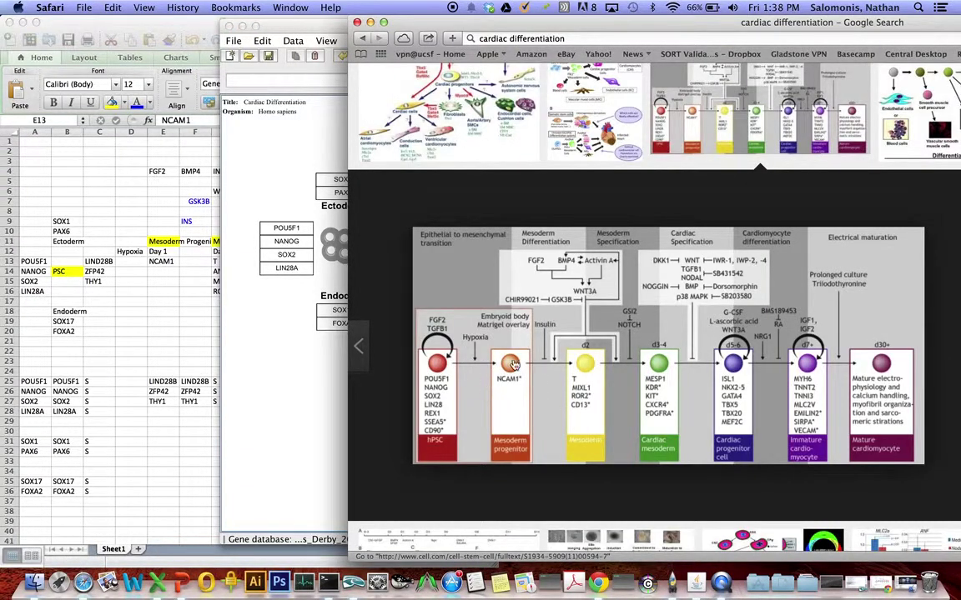
{"action": "left_click", "coordinate": [279, 401]}
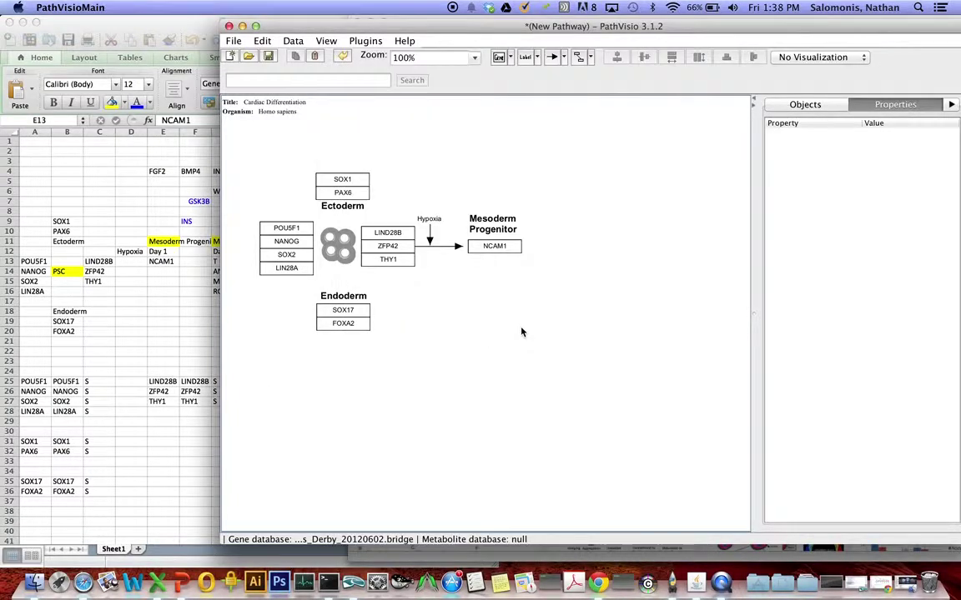
{"action": "left_click_drag", "start_coordinate": [557, 282], "coordinate": [509, 263]}
{"action": "left_click", "coordinate": [648, 176]}
{"action": "left_click_drag", "start_coordinate": [549, 218], "coordinate": [505, 300]}
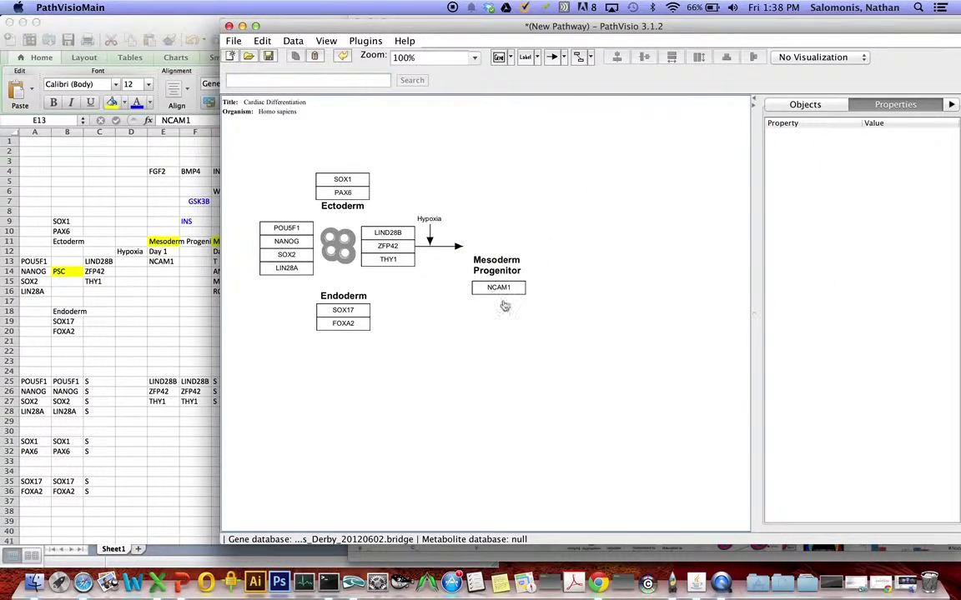
{"action": "left_click", "coordinate": [511, 261]}
{"action": "left_click_drag", "start_coordinate": [554, 249], "coordinate": [490, 303]}
{"action": "left_click_drag", "start_coordinate": [497, 265], "coordinate": [497, 281]}
{"action": "left_click", "coordinate": [473, 235]}
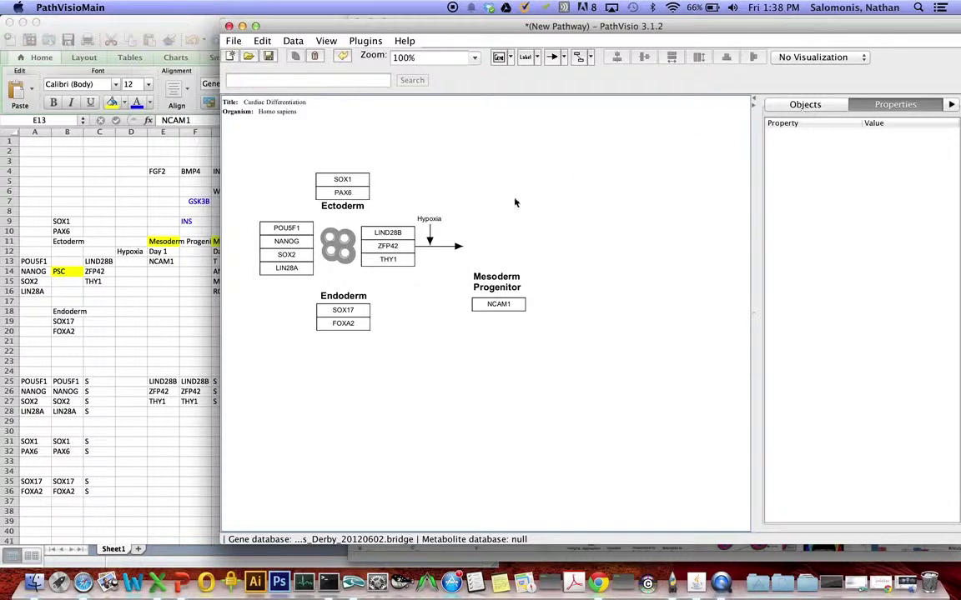
- Nudge the Ectoderm label into place just below the PAX6 box
{"action": "left_click", "coordinate": [328, 235]}
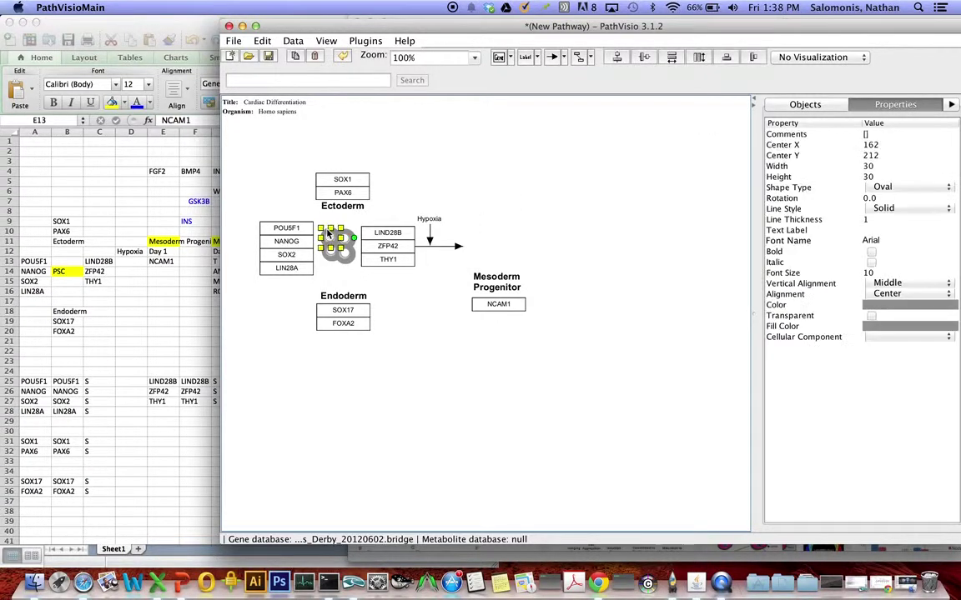
{"action": "left_click", "coordinate": [312, 202]}
{"action": "left_click", "coordinate": [301, 228]}
{"action": "left_click", "coordinate": [325, 226]}
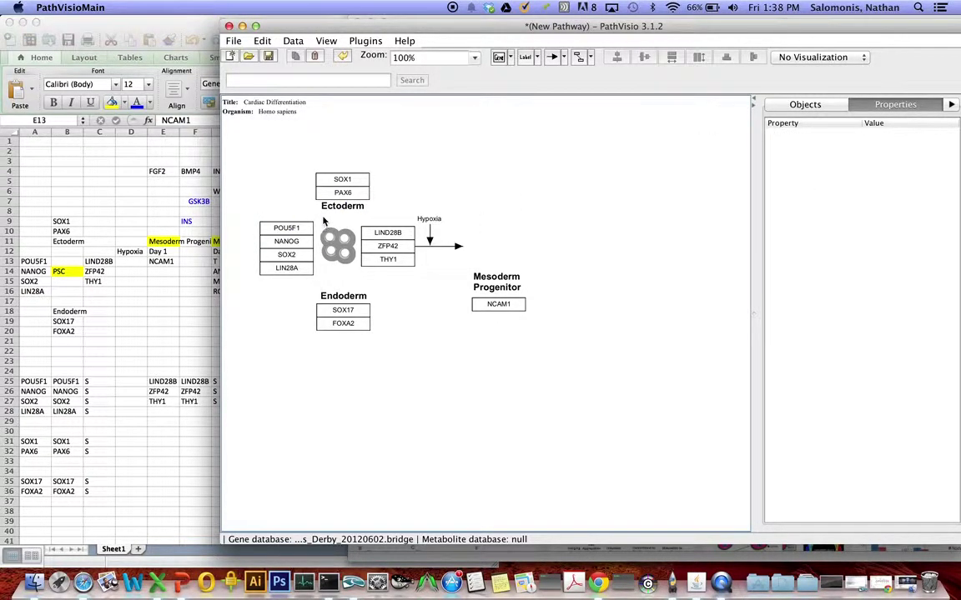
{"action": "left_click", "coordinate": [321, 213]}
{"action": "key", "text": "Up"}
{"action": "key", "text": "Up"}
{"action": "key", "text": "Up"}
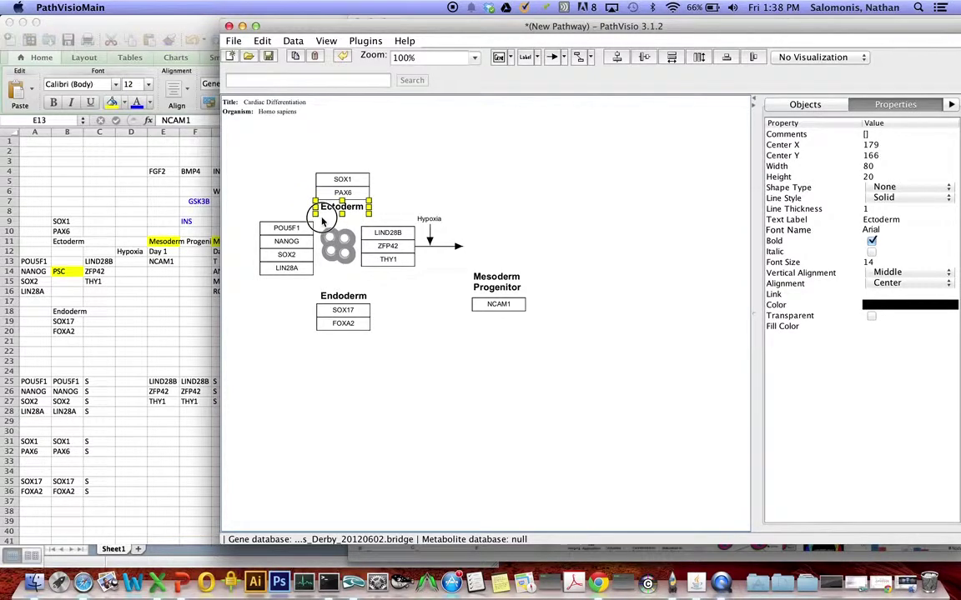
- Duplicate the lower-right ring of the stem cell cluster and place the copy at the tip of the horizontal arrow
{"action": "left_click", "coordinate": [325, 265]}
{"action": "left_click", "coordinate": [345, 257]}
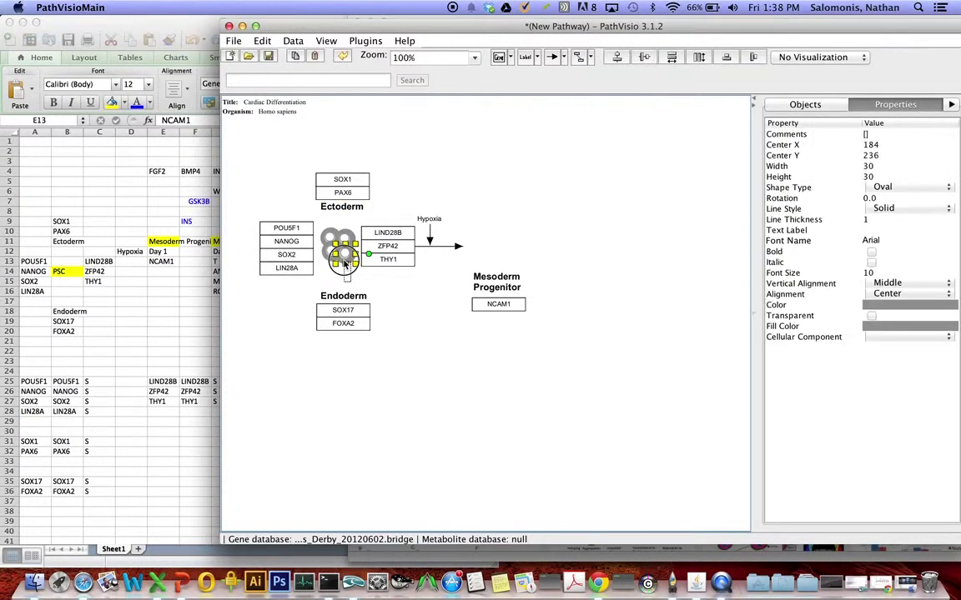
{"action": "left_click", "coordinate": [346, 261], "text": "shift"}
{"action": "left_click", "coordinate": [347, 260], "text": "shift"}
{"action": "key", "text": "shift+Right"}
{"action": "key", "text": "shift+Down"}
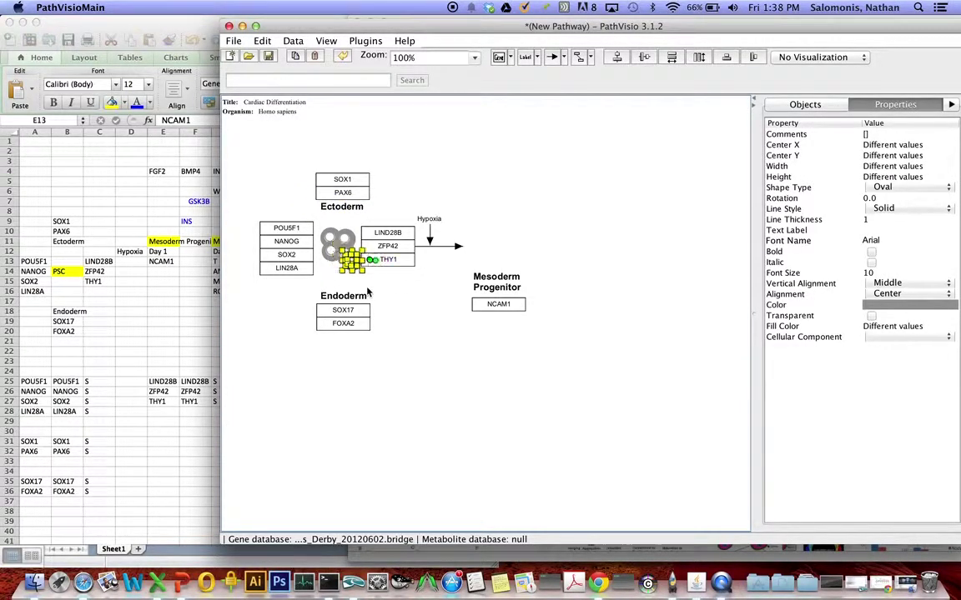
{"action": "key", "text": "shift+Right"}
{"action": "key", "text": "shift+Right"}
{"action": "key", "text": "shift+Right"}
{"action": "key", "text": "shift+Right"}
{"action": "key", "text": "shift+Right"}
{"action": "key", "text": "shift+Right"}
{"action": "key", "text": "shift+Right"}
{"action": "key", "text": "shift+Right"}
{"action": "key", "text": "shift+Right"}
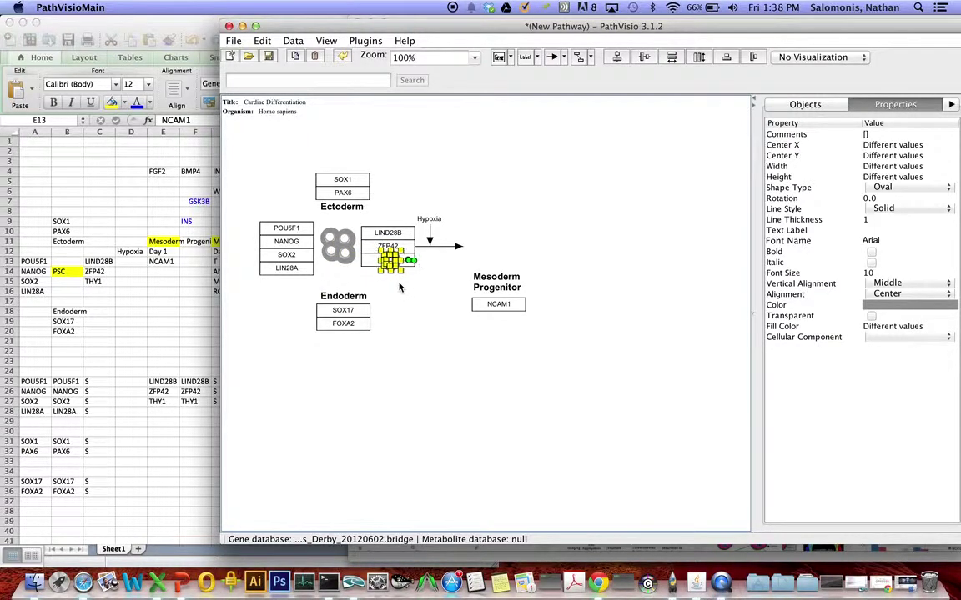
{"action": "key", "text": "shift+Right"}
{"action": "key", "text": "shift+Right"}
{"action": "key", "text": "shift+Right"}
{"action": "key", "text": "shift+Right"}
{"action": "key", "text": "shift+Right"}
{"action": "key", "text": "shift+Up"}
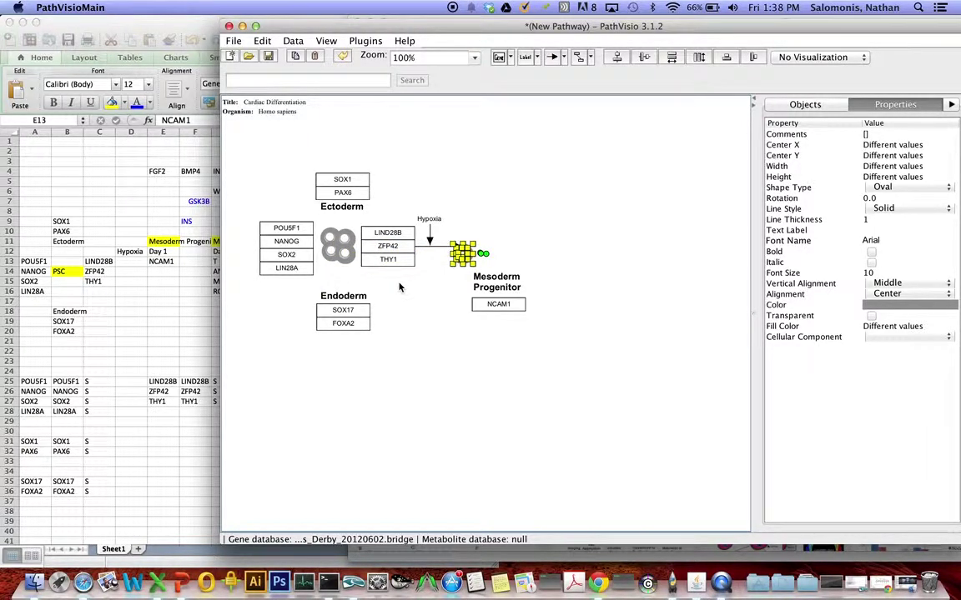
{"action": "key", "text": "shift+Right"}
{"action": "key", "text": "Up"}
{"action": "key", "text": "Up"}
{"action": "key", "text": "Up"}
{"action": "key", "text": "Up"}
{"action": "key", "text": "Up"}
{"action": "key", "text": "Up"}
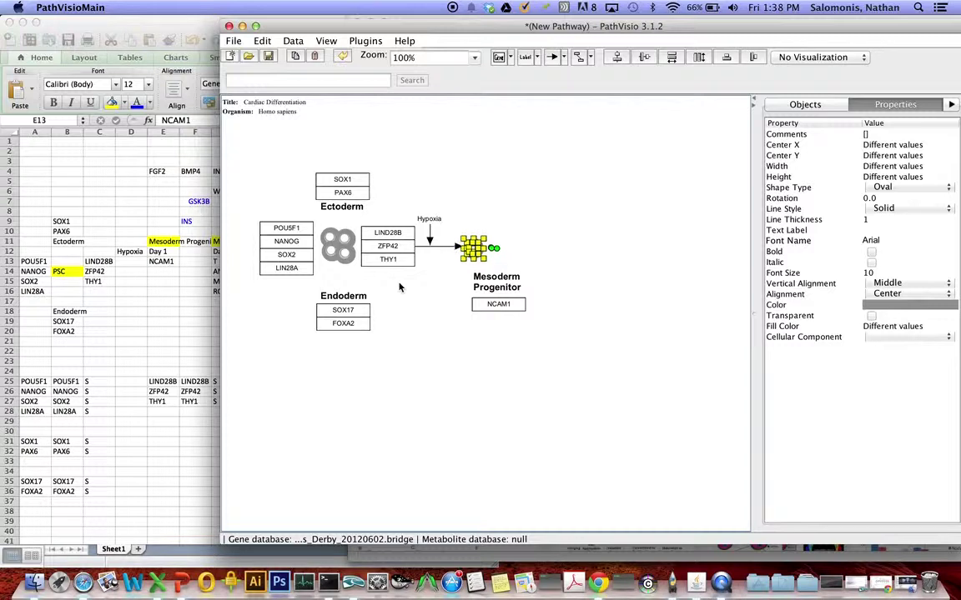
{"action": "key", "text": "Right"}
{"action": "key", "text": "Right"}
- Delete the copied grey ring at the tip of the horizontal arrow
{"action": "left_click", "coordinate": [521, 279]}
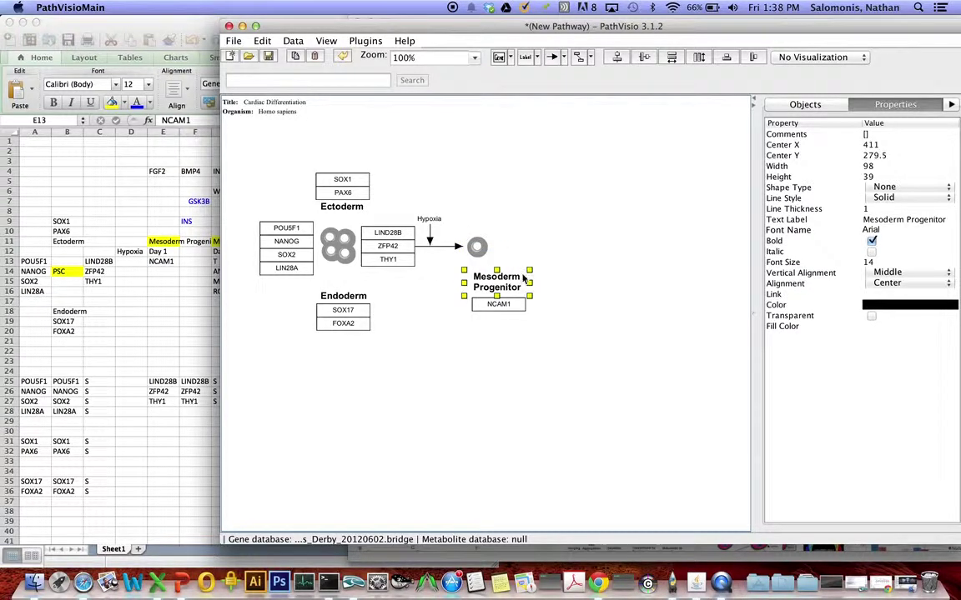
{"action": "left_click", "coordinate": [465, 230]}
{"action": "left_click", "coordinate": [473, 250]}
{"action": "key", "text": "Delete"}
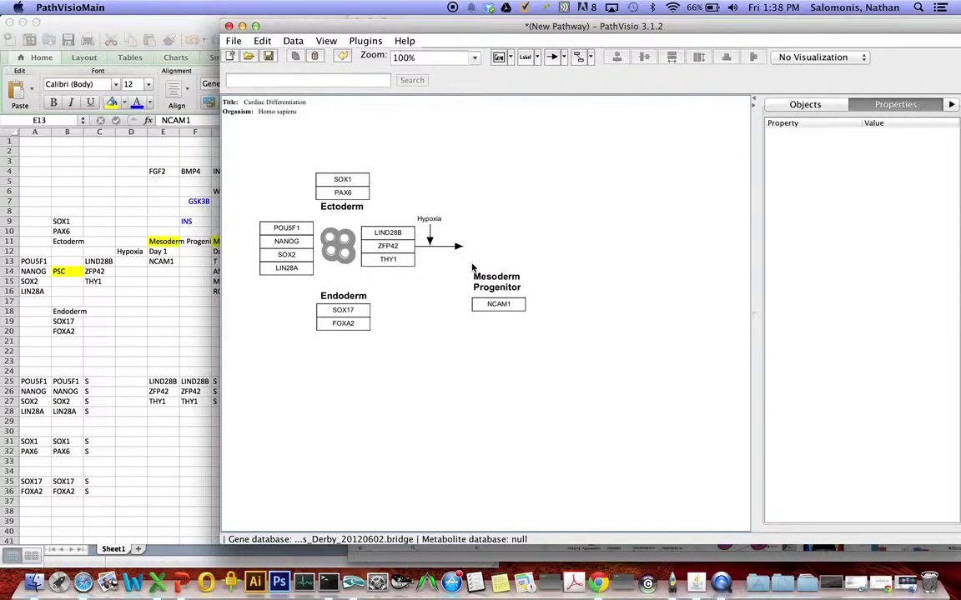
- Draw an oval about 74 by 30 just past the horizontal arrow's tip and fill it with dark magenta
{"action": "left_click", "coordinate": [823, 106]}
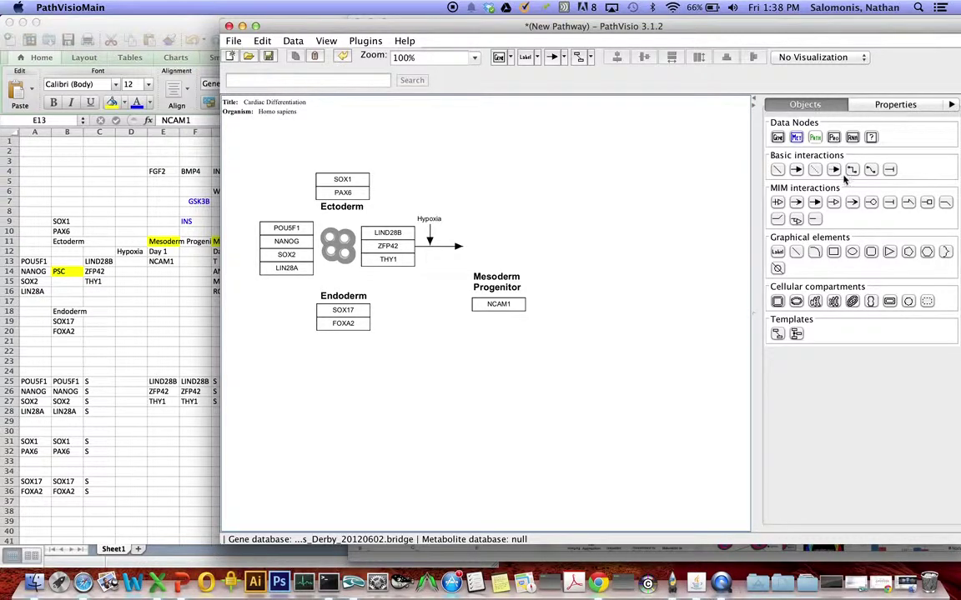
{"action": "left_click", "coordinate": [852, 252]}
{"action": "left_click_drag", "start_coordinate": [482, 238], "coordinate": [532, 257]}
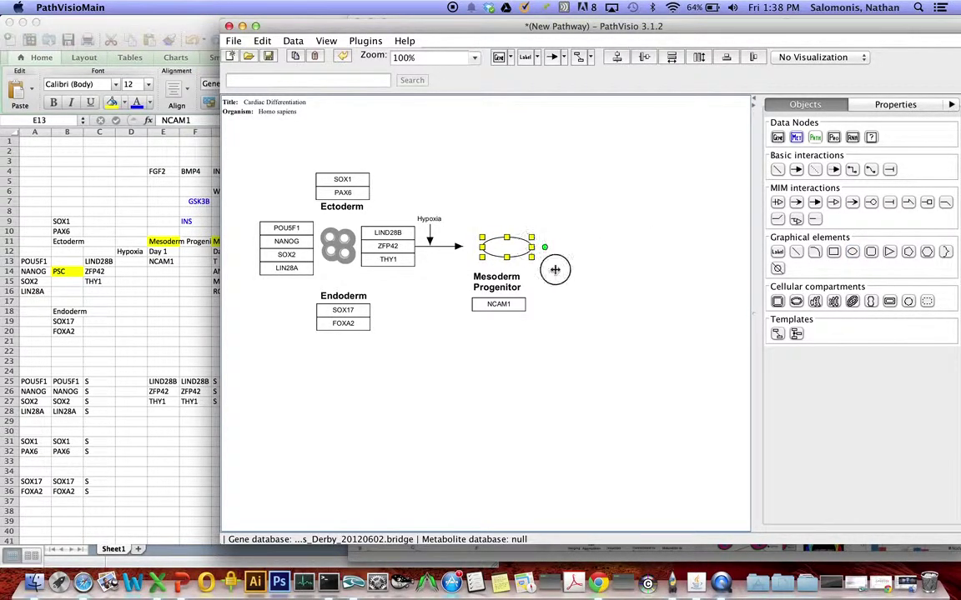
{"action": "left_click", "coordinate": [886, 105]}
{"action": "left_click", "coordinate": [900, 326]}
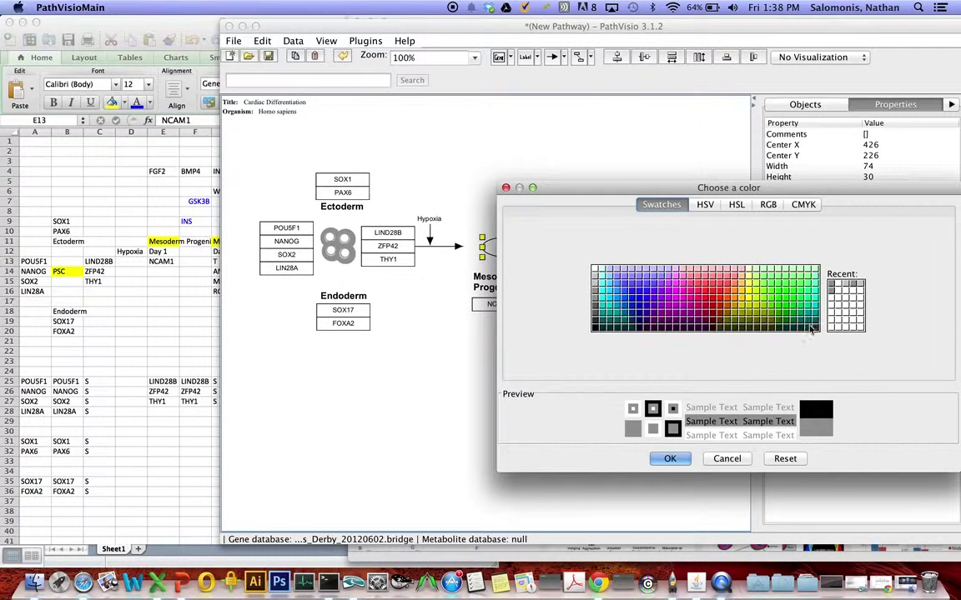
{"action": "left_click", "coordinate": [677, 302]}
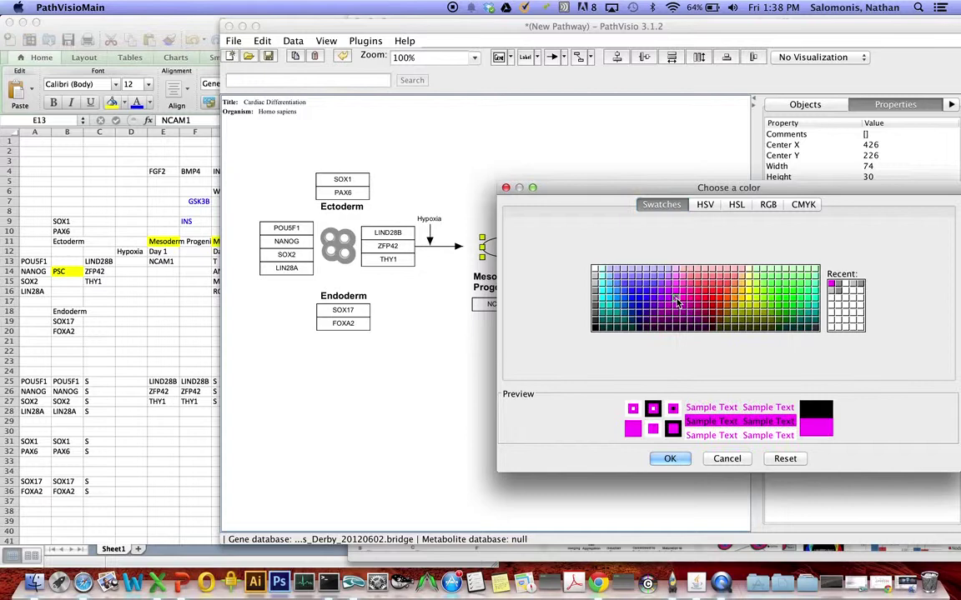
{"action": "left_click", "coordinate": [671, 458]}
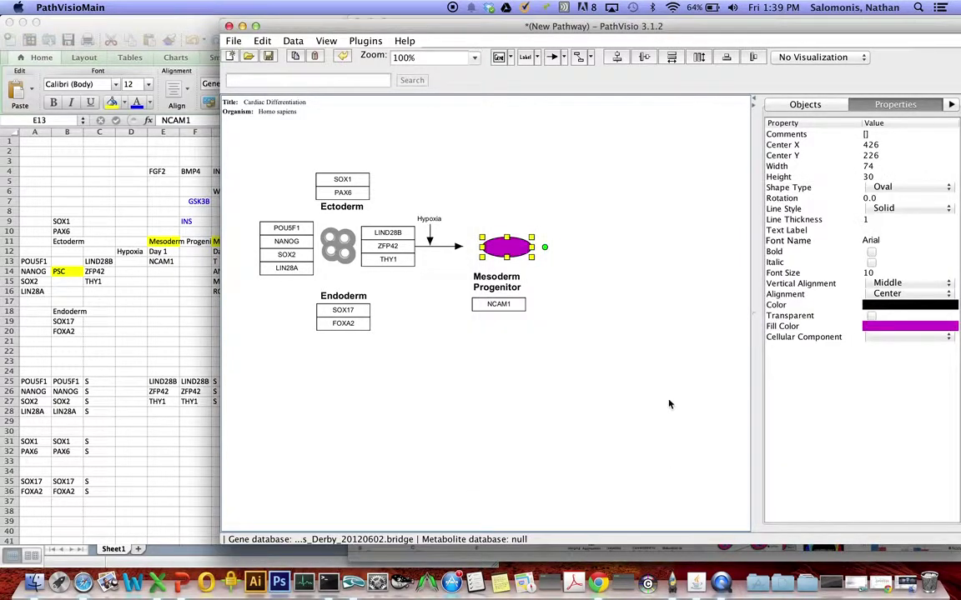
- Duplicate the oval, offset the copy to overlap the original's right end, and fill it with bright magenta
{"action": "left_click", "coordinate": [617, 395]}
{"action": "left_click", "coordinate": [520, 258]}
{"action": "key", "text": "super+v"}
{"action": "left_click_drag", "start_coordinate": [528, 259], "coordinate": [556, 259]}
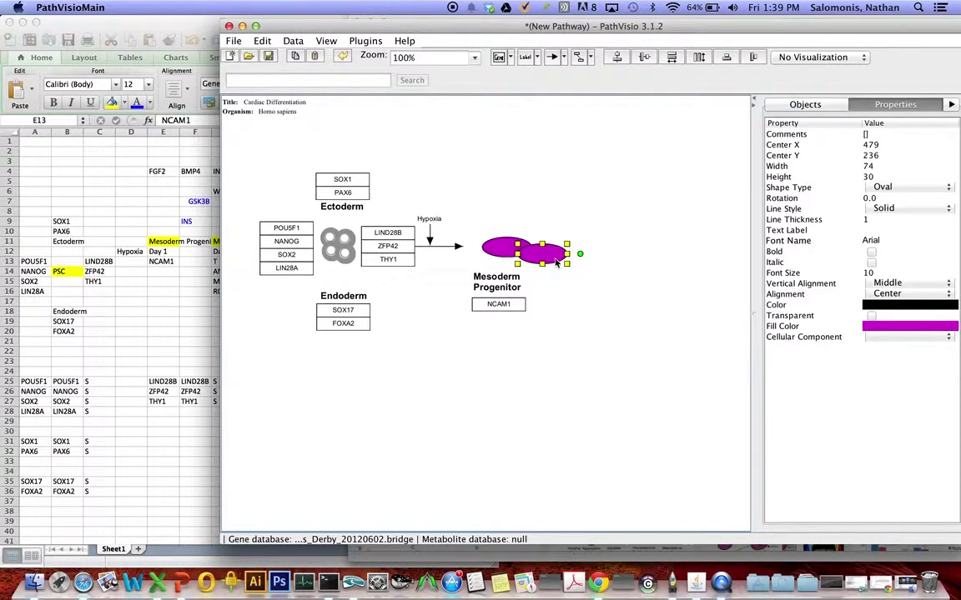
{"action": "left_click", "coordinate": [915, 305]}
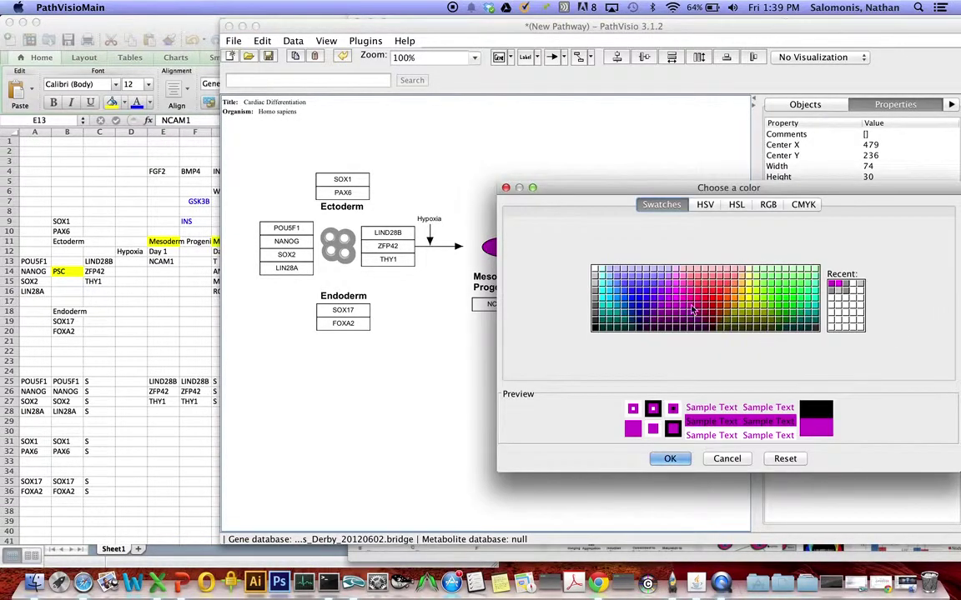
{"action": "left_click", "coordinate": [670, 459]}
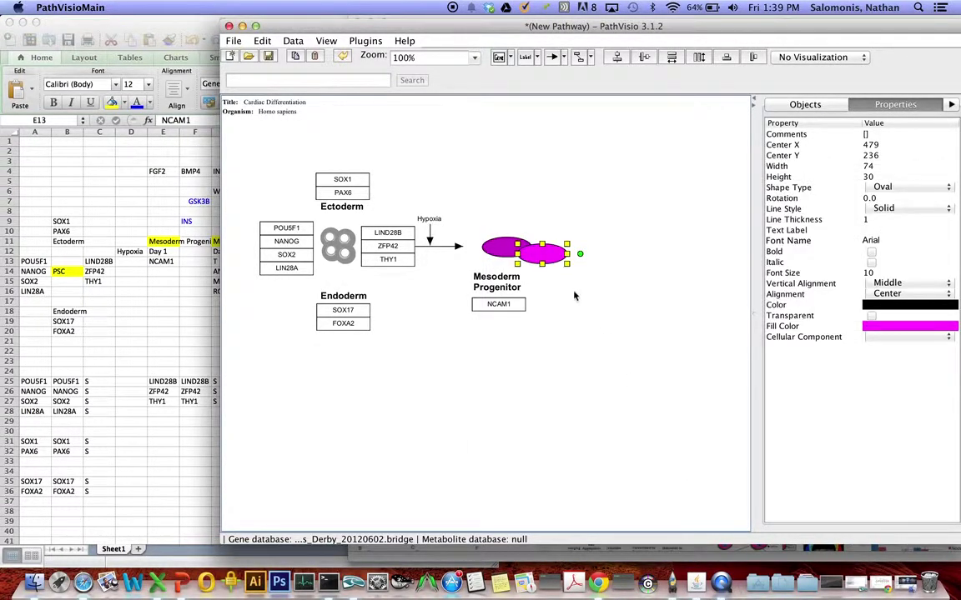
- Set the bright magenta oval's outline to dark magenta and move it right, clear of the first oval
{"action": "left_click", "coordinate": [558, 267]}
{"action": "left_click", "coordinate": [880, 306]}
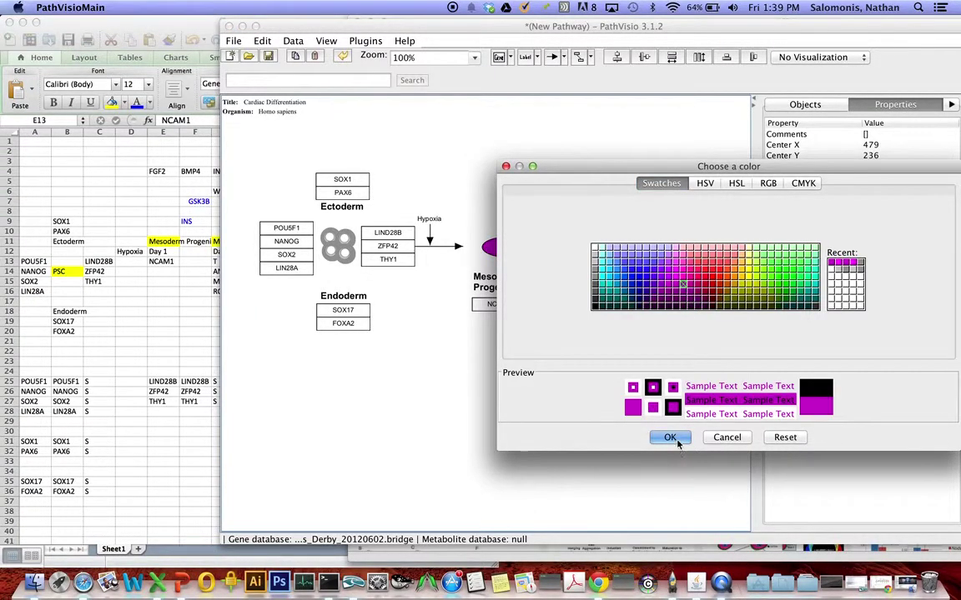
{"action": "left_click", "coordinate": [670, 438]}
{"action": "left_click", "coordinate": [557, 345]}
{"action": "left_click", "coordinate": [577, 263]}
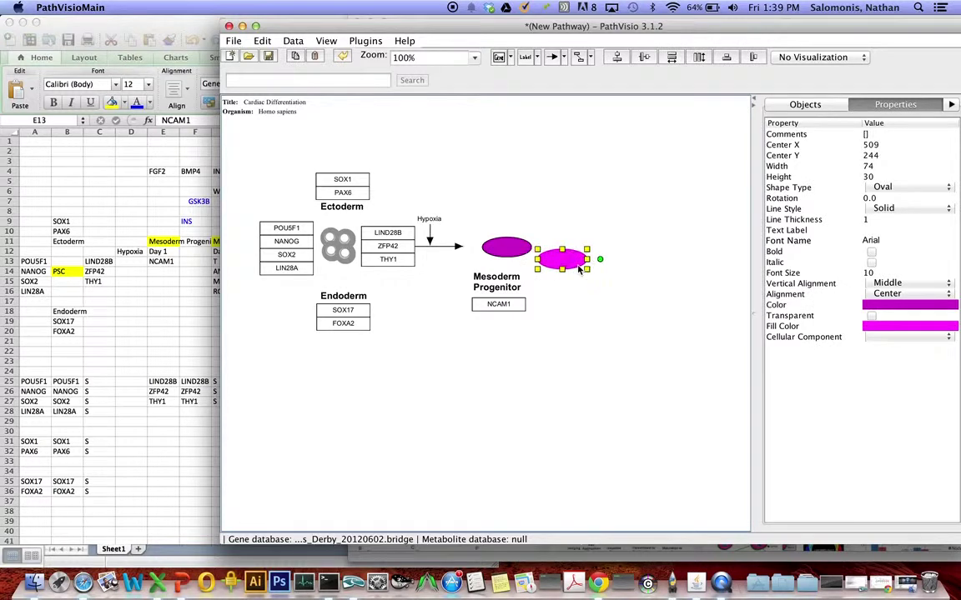
- Shrink the bright magenta oval to about 48 by 19 and make a copy of it filled with white
{"action": "left_click_drag", "start_coordinate": [587, 267], "coordinate": [571, 265]}
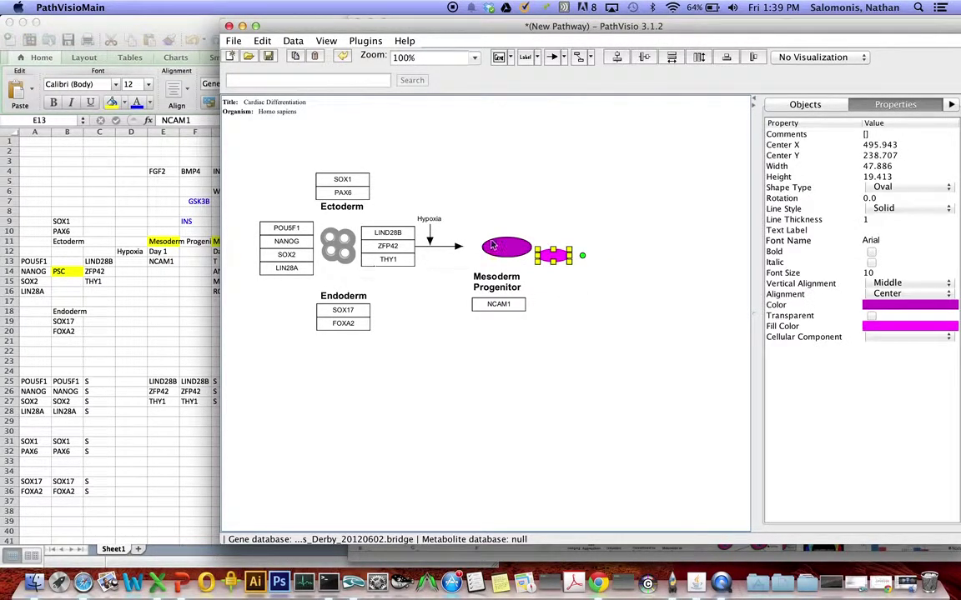
{"action": "left_click_drag", "start_coordinate": [567, 254], "coordinate": [575, 263]}
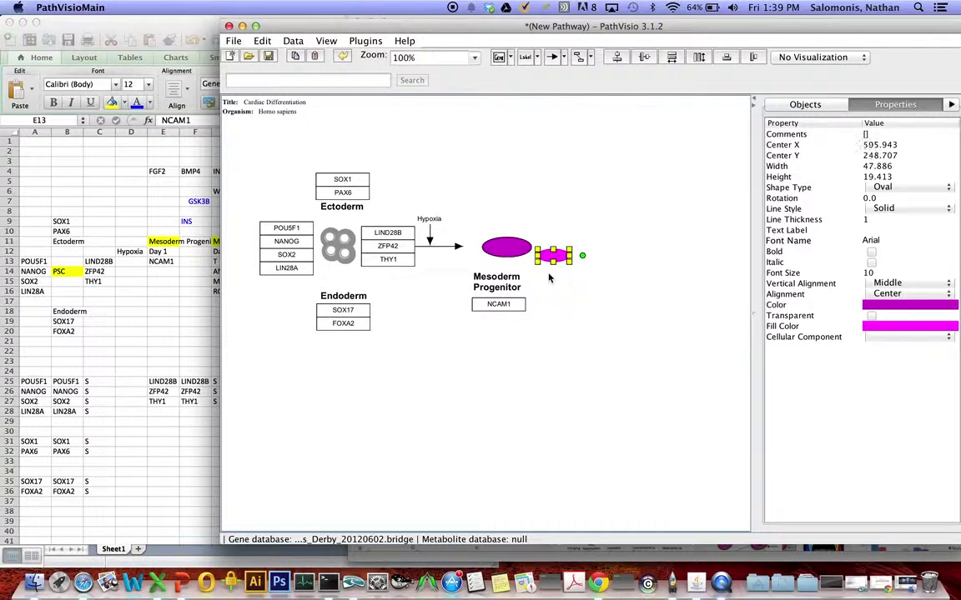
{"action": "left_click", "coordinate": [892, 328]}
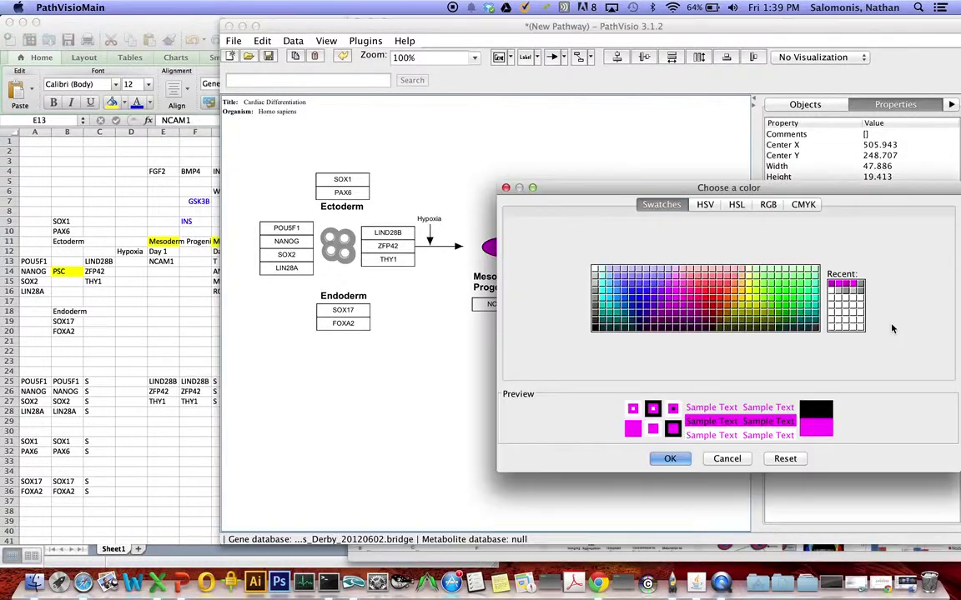
{"action": "left_click", "coordinate": [594, 270]}
{"action": "left_click", "coordinate": [669, 459]}
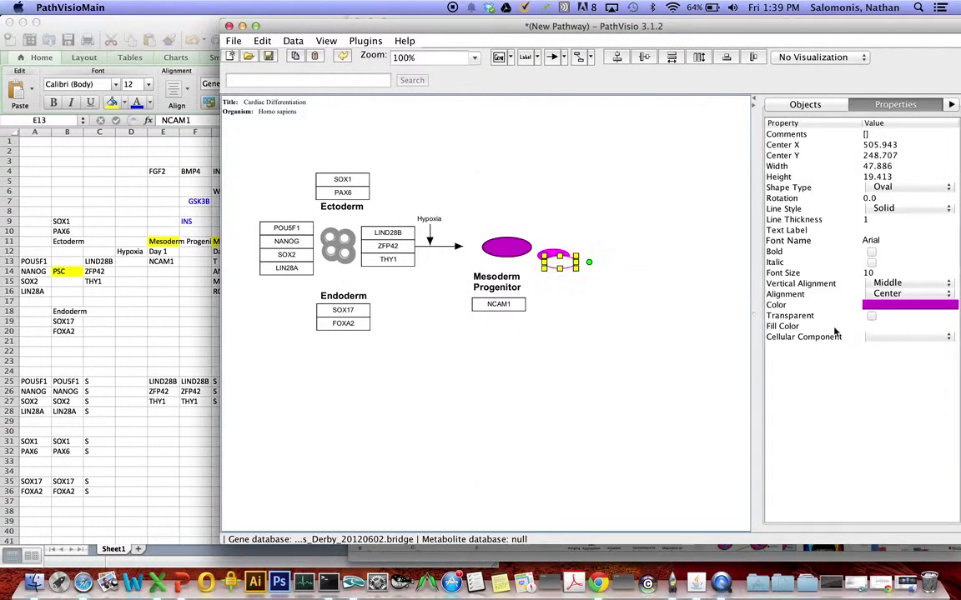
- Move the white oval below and right of the magenta ovals and shrink it to about 30 by 12
{"action": "left_click", "coordinate": [645, 292]}
{"action": "left_click_drag", "start_coordinate": [579, 263], "coordinate": [609, 281]}
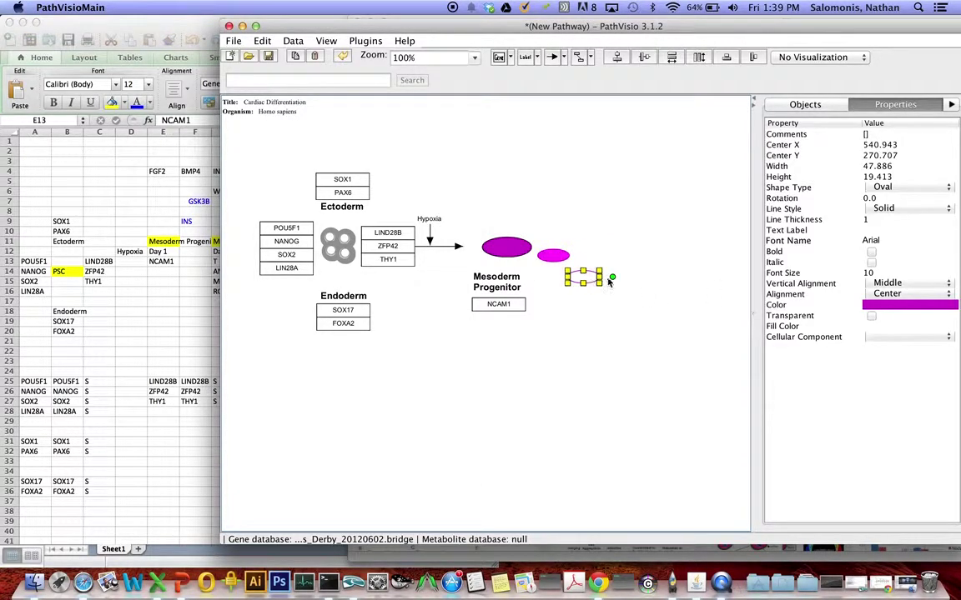
{"action": "key", "text": "super+z"}
{"action": "key", "text": "super+z"}
{"action": "key", "text": "super+z"}
{"action": "key", "text": "super+z"}
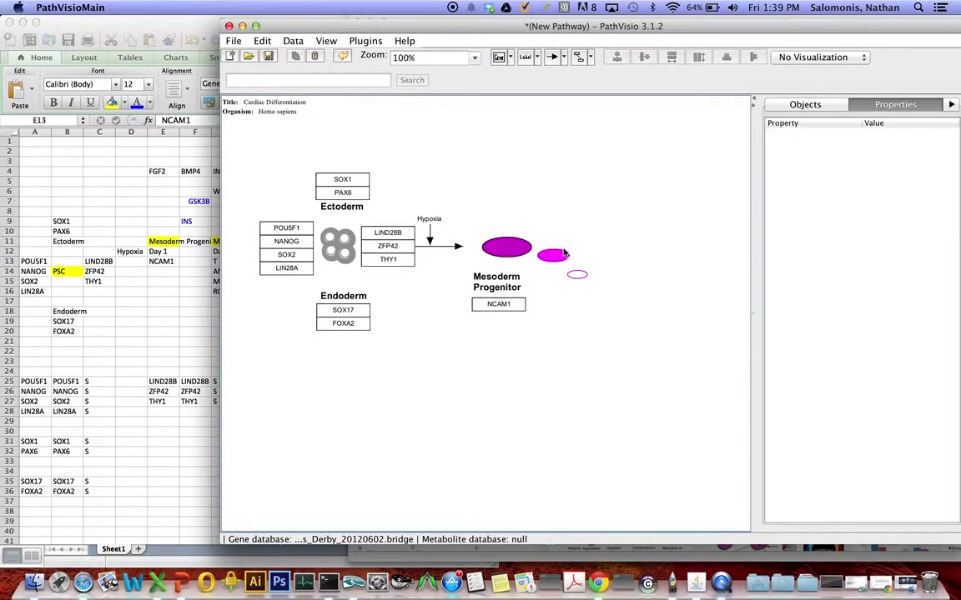
- Move the bright magenta oval inside the dark magenta oval
{"action": "key", "text": "super+z"}
{"action": "key", "text": "super+z"}
{"action": "key", "text": "super+z"}
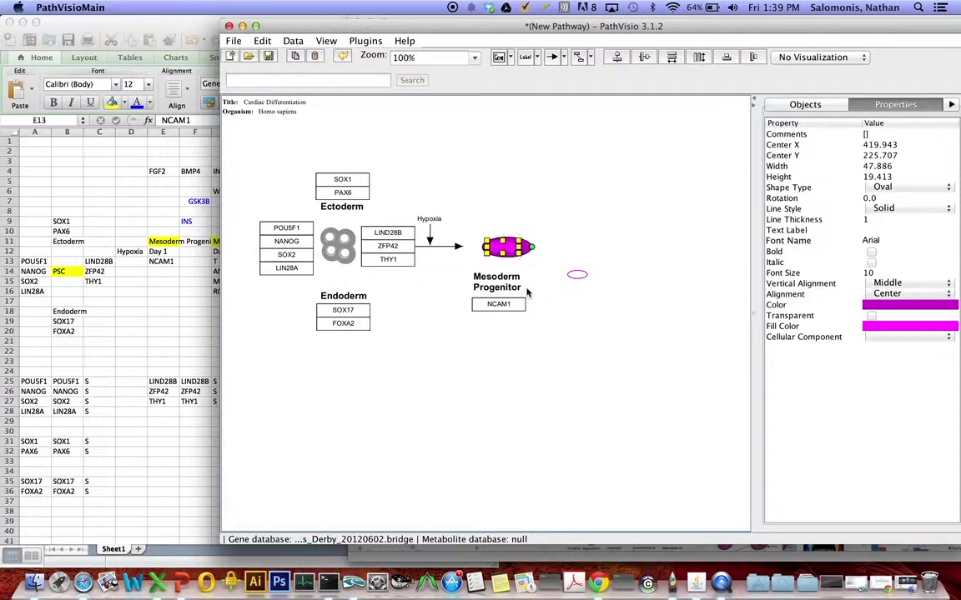
- Change the white oval's height to about 15 and place it in the left part of the bright magenta oval
{"action": "left_click", "coordinate": [581, 275]}
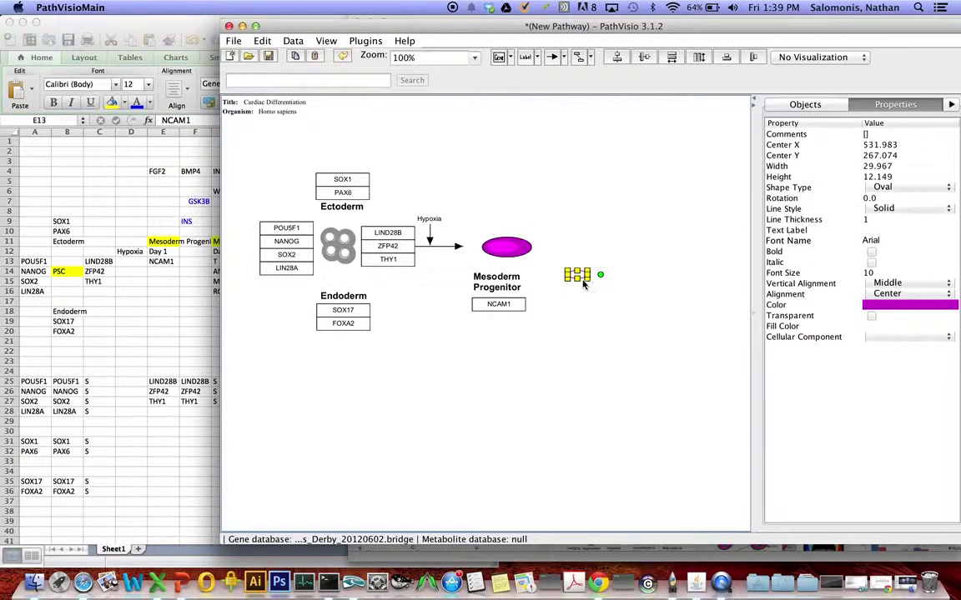
{"action": "mouse_move", "coordinate": [583, 285]}
{"action": "left_mouse_down"}
{"action": "mouse_move", "coordinate": [548, 284]}
{"action": "mouse_move", "coordinate": [583, 275]}
{"action": "mouse_move", "coordinate": [585, 285]}
{"action": "left_mouse_up"}
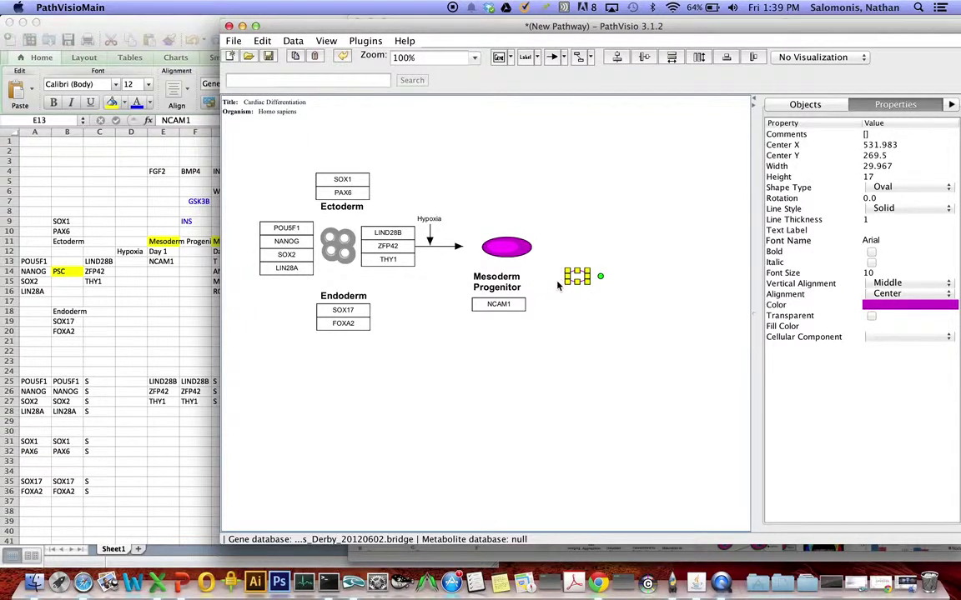
{"action": "left_click", "coordinate": [585, 287]}
{"action": "left_click", "coordinate": [584, 285]}
{"action": "left_click_drag", "start_coordinate": [577, 281], "coordinate": [500, 250]}
{"action": "left_click", "coordinate": [587, 315]}
{"action": "key", "text": "Down"}
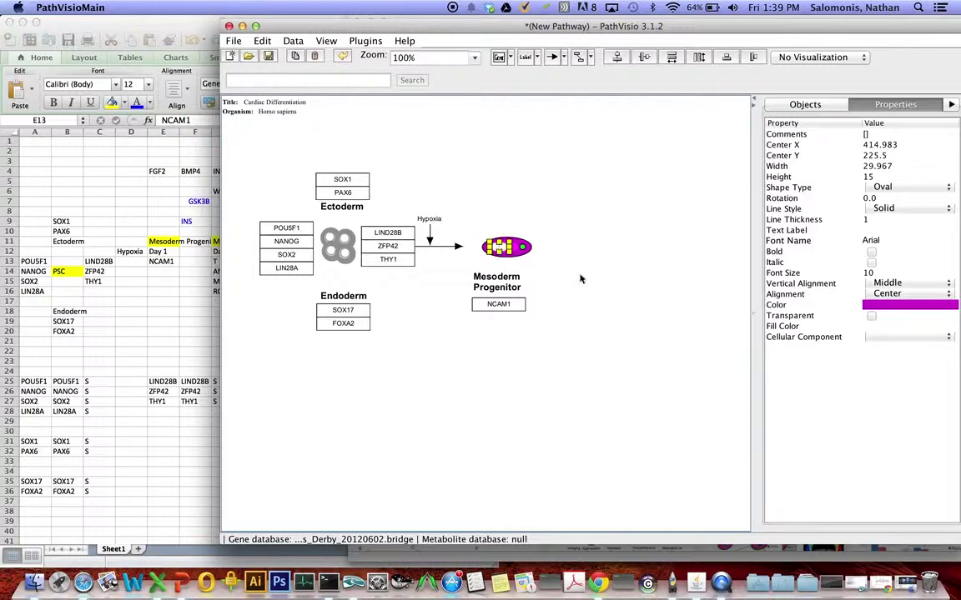
- Move the three nested ovals together left until they sit just past the horizontal arrow's tip
{"action": "left_click_drag", "start_coordinate": [542, 216], "coordinate": [478, 266]}
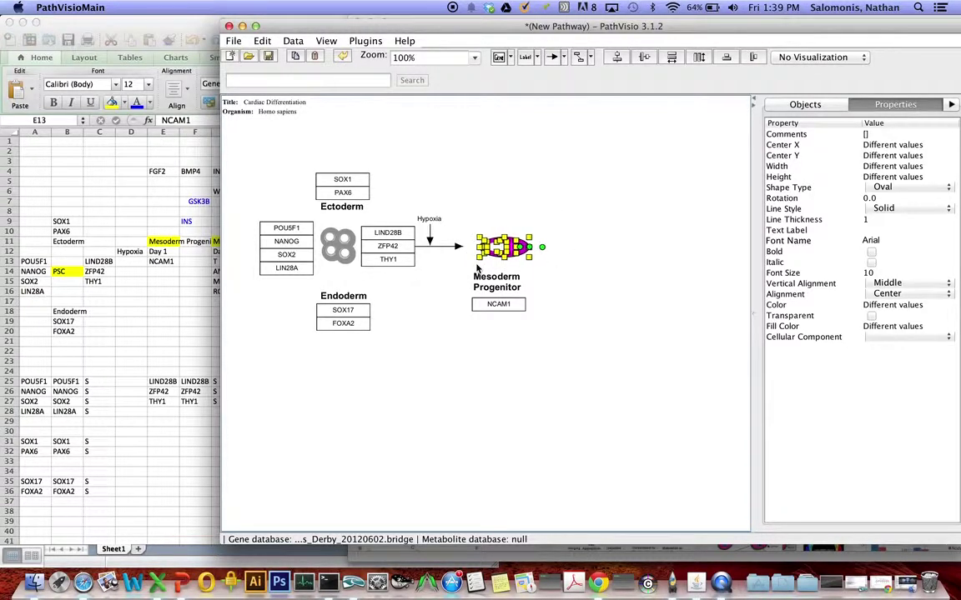
{"action": "key", "text": "Left"}
{"action": "key", "text": "Left"}
{"action": "key", "text": "Left"}
{"action": "key", "text": "Left"}
{"action": "key", "text": "Left"}
{"action": "key", "text": "Left"}
{"action": "key", "text": "Left"}
{"action": "key", "text": "Left"}
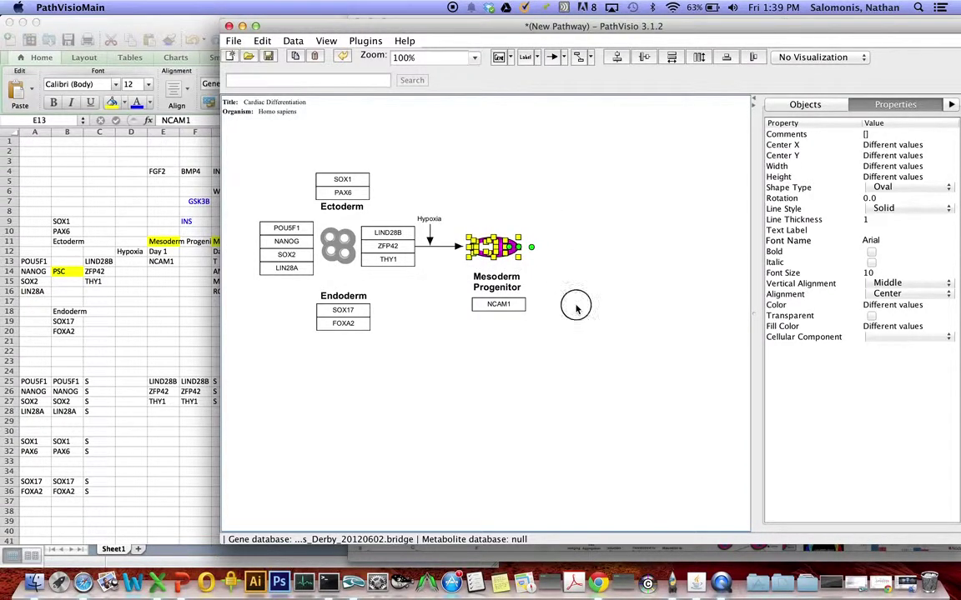
{"action": "left_click", "coordinate": [576, 306]}
- Move the Mesoderm Progenitor label and the NCAM1 box so they are centred beneath the magenta cell
{"action": "left_click_drag", "start_coordinate": [543, 350], "coordinate": [451, 256]}
{"action": "left_click_drag", "start_coordinate": [511, 285], "coordinate": [506, 277]}
{"action": "left_click_drag", "start_coordinate": [550, 324], "coordinate": [486, 296]}
{"action": "left_click_drag", "start_coordinate": [510, 297], "coordinate": [509, 296]}
{"action": "left_click", "coordinate": [509, 325]}
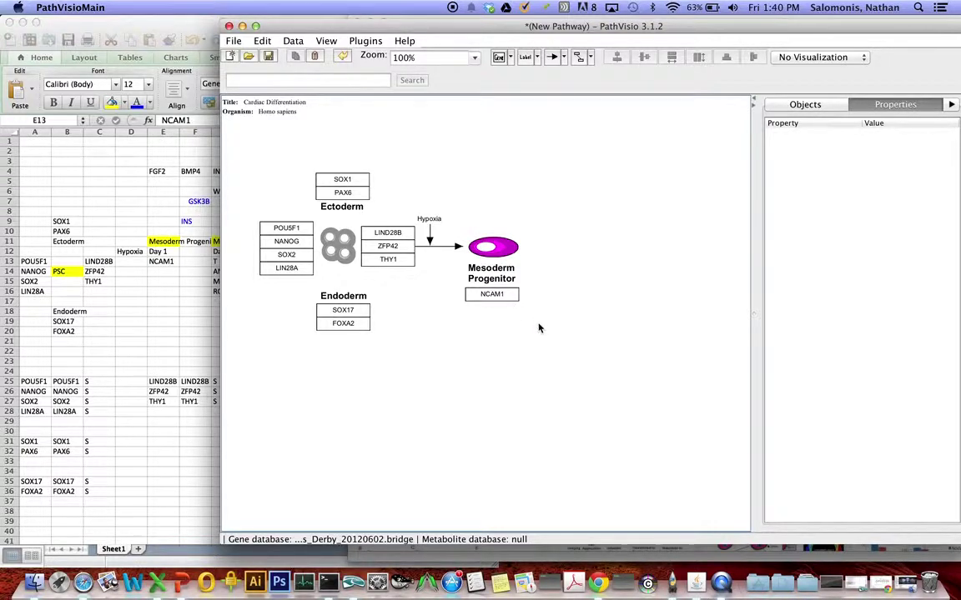
- Save the pathway as a GPML file named Cardiac_Differentiation in the PathVisio folder
{"action": "left_click", "coordinate": [231, 42]}
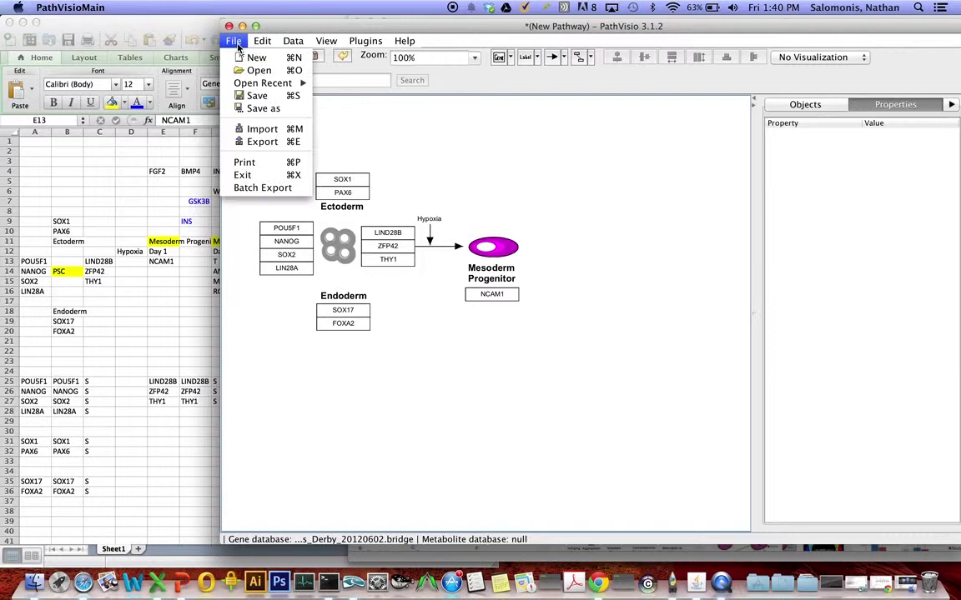
{"action": "left_click", "coordinate": [265, 109]}
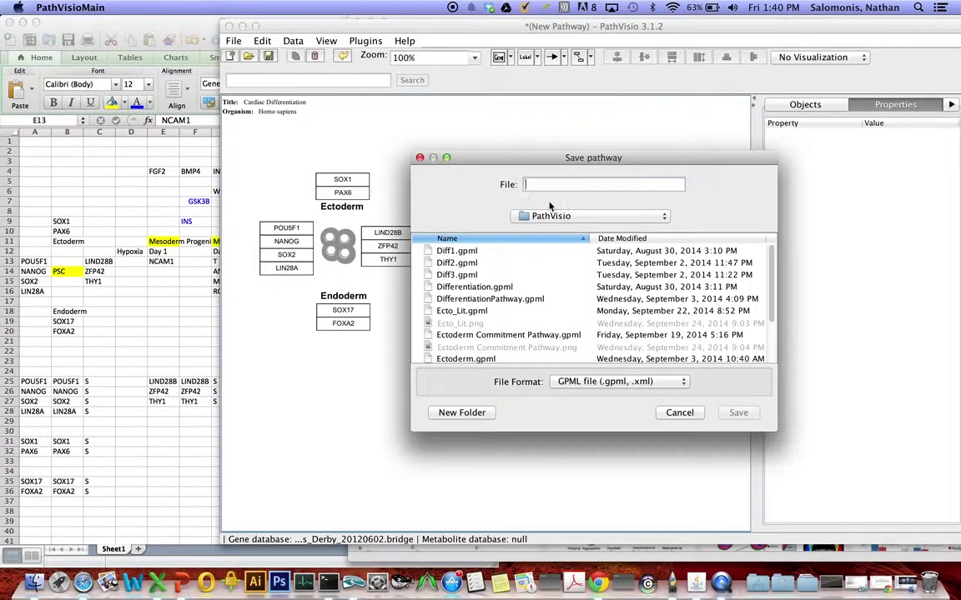
{"action": "type", "text": "Cardiac"}
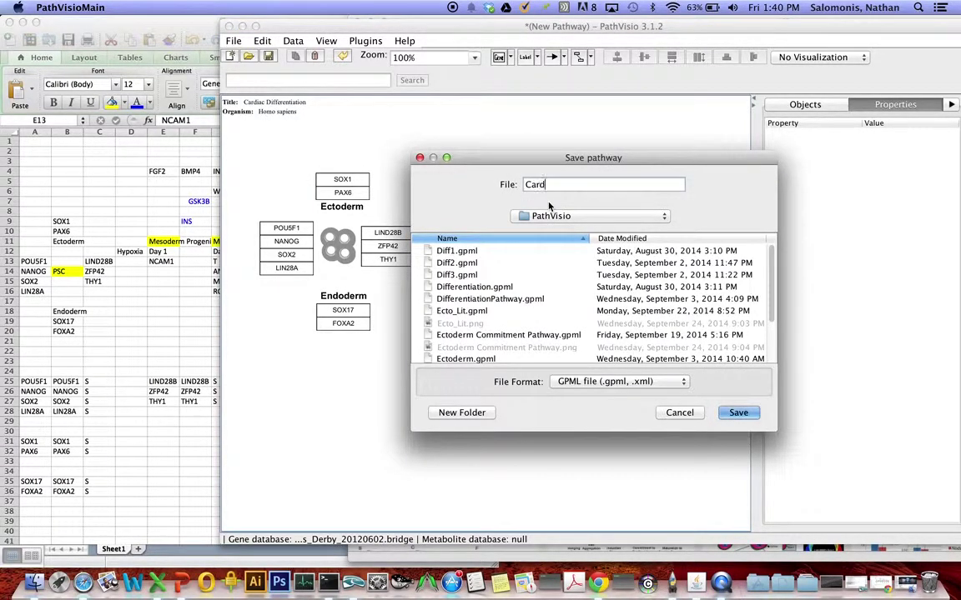
{"action": "type", "text": "_Differnei"}
{"action": "key", "text": "BackSpace"}
{"action": "key", "text": "BackSpace"}
{"action": "key", "text": "BackSpace"}
{"action": "type", "text": "entiation"}
{"action": "left_click", "coordinate": [727, 412]}
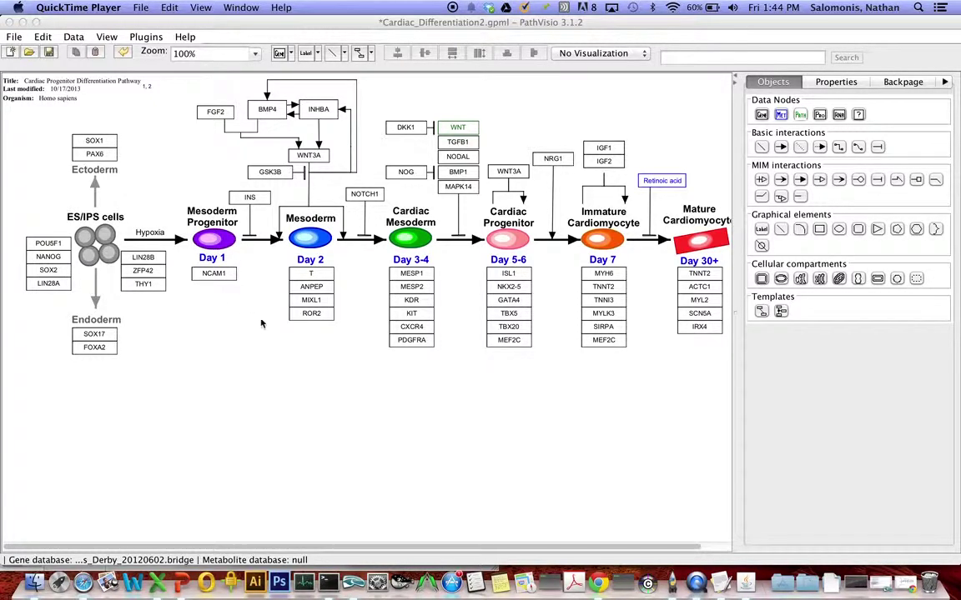
- Narrow the T box under Day 2 and restack the T, ANPEP, MIXL1 and ROR2 boxes with a common width and centre
{"action": "left_click", "coordinate": [310, 252]}
{"action": "left_click", "coordinate": [332, 276]}
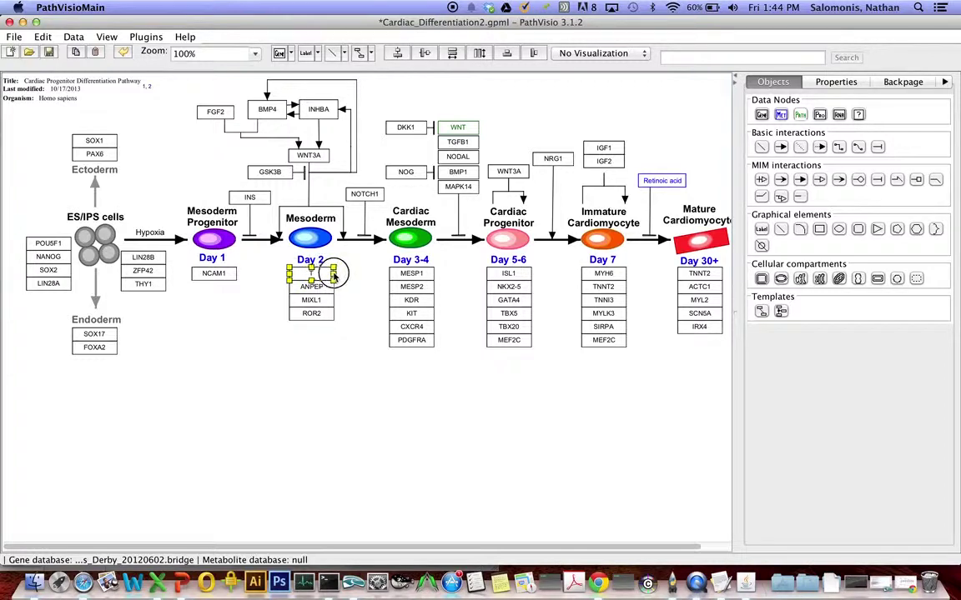
{"action": "left_click_drag", "start_coordinate": [356, 353], "coordinate": [305, 251]}
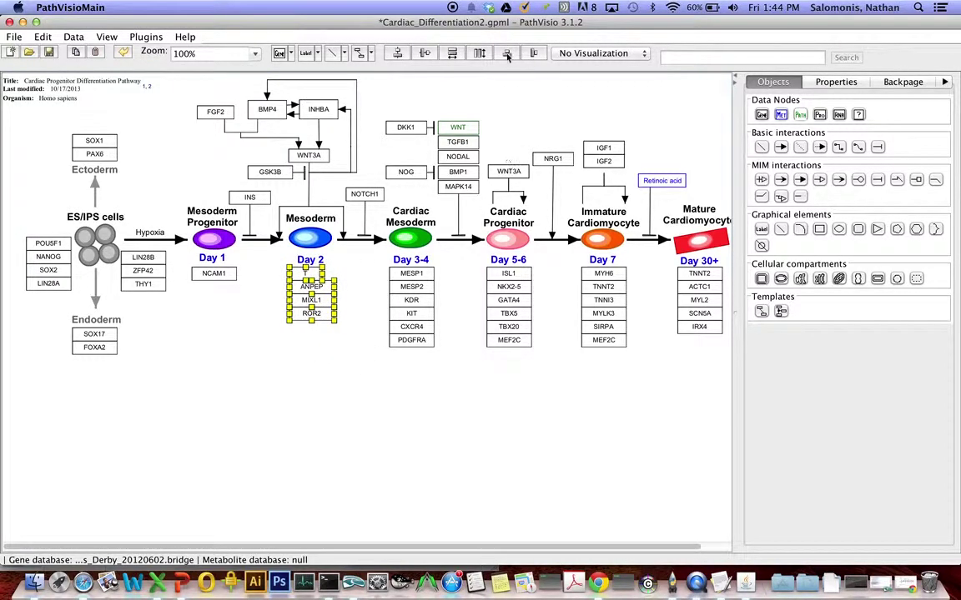
{"action": "left_click", "coordinate": [452, 53]}
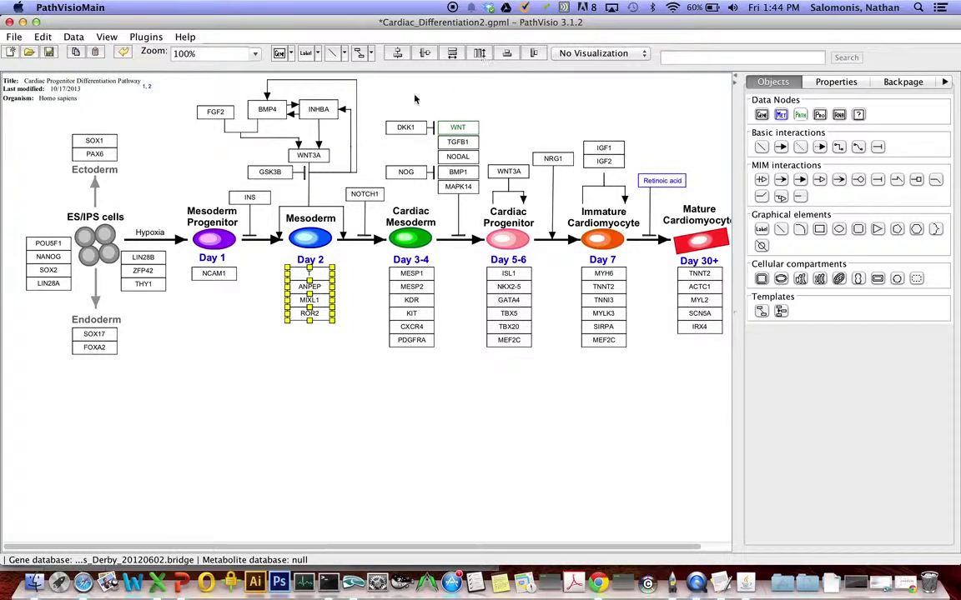
{"action": "left_click", "coordinate": [347, 352]}
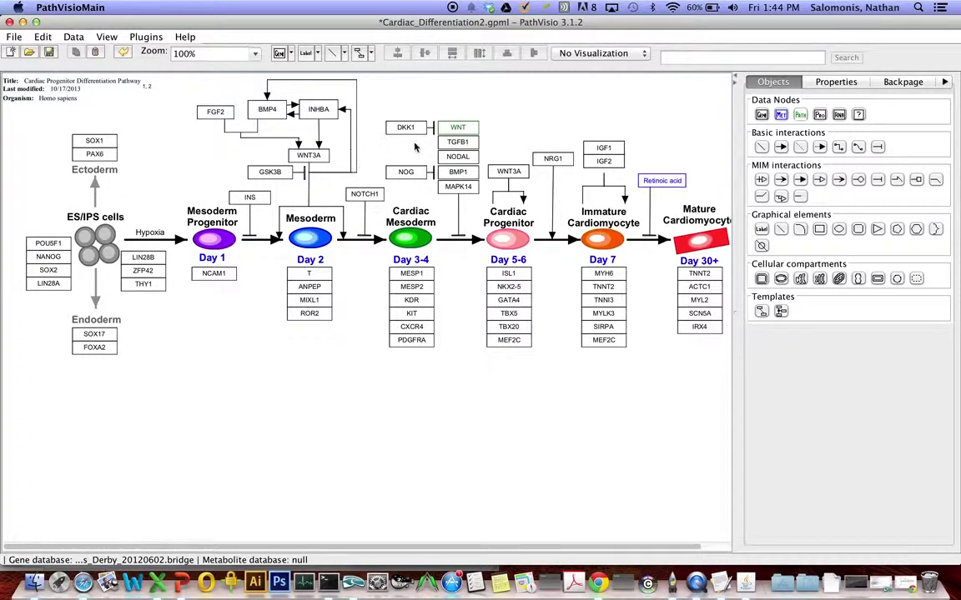
- Move the DKK1 box slightly left, away from WNT, and delete the inhibition line between them
{"action": "mouse_move", "coordinate": [403, 132]}
{"action": "left_mouse_down"}
{"action": "mouse_move", "coordinate": [391, 108]}
{"action": "mouse_move", "coordinate": [392, 134]}
{"action": "left_mouse_up"}
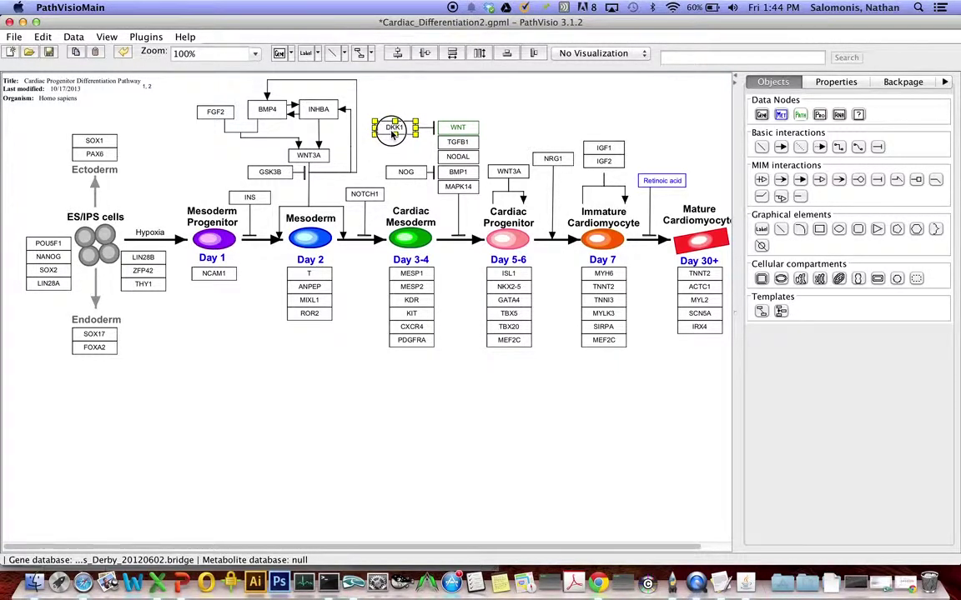
{"action": "left_click", "coordinate": [427, 129]}
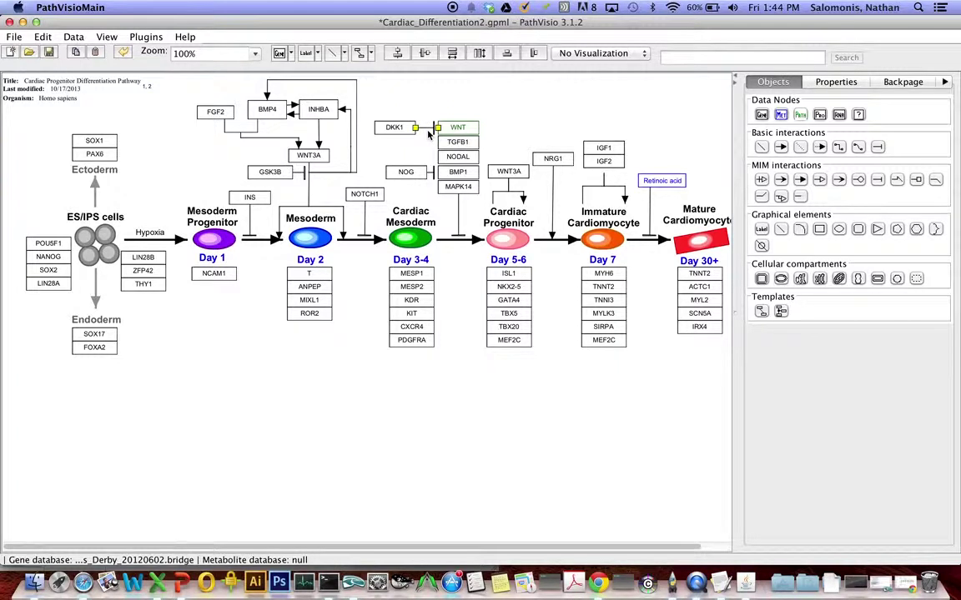
{"action": "key", "text": "Delete"}
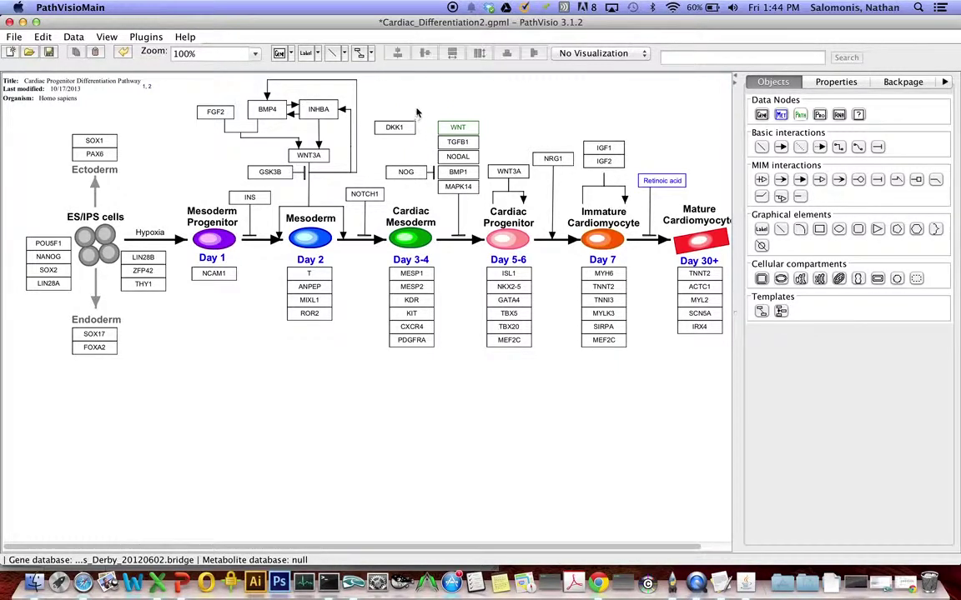
- Draw a basic inhibition line from the DKK1 box to the WNT box
{"action": "left_click", "coordinate": [345, 54]}
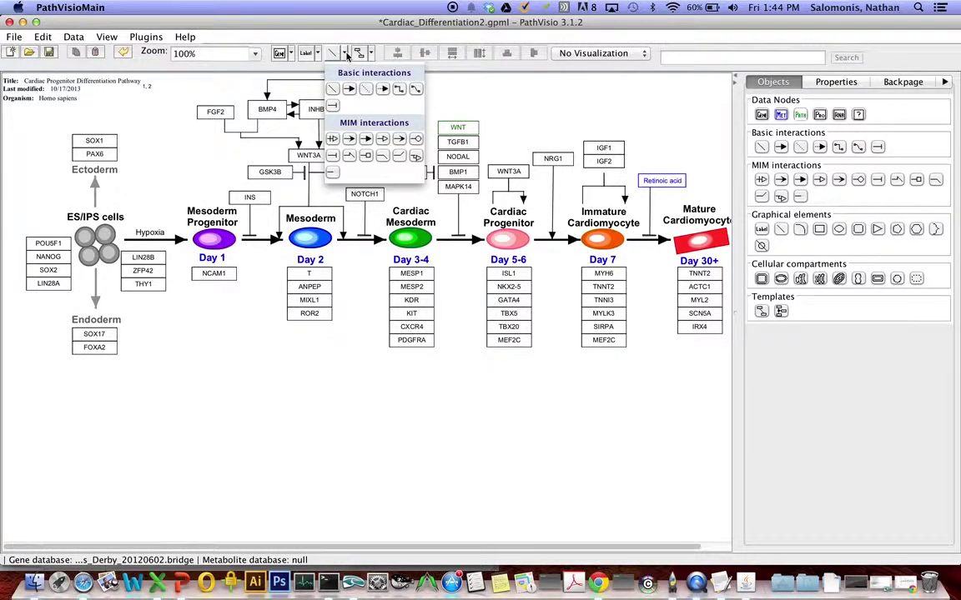
{"action": "left_click", "coordinate": [335, 106]}
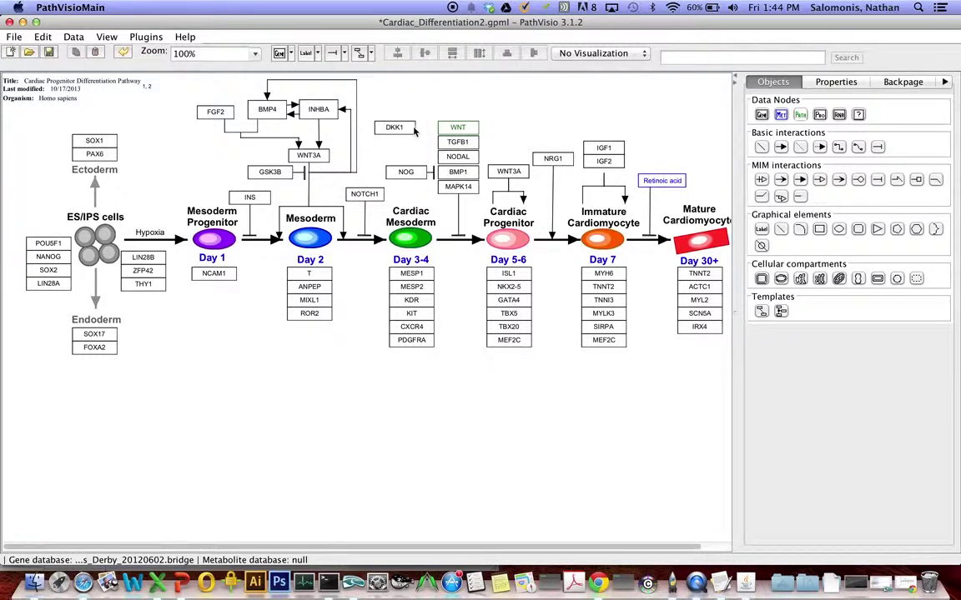
{"action": "left_click_drag", "start_coordinate": [414, 129], "coordinate": [439, 131]}
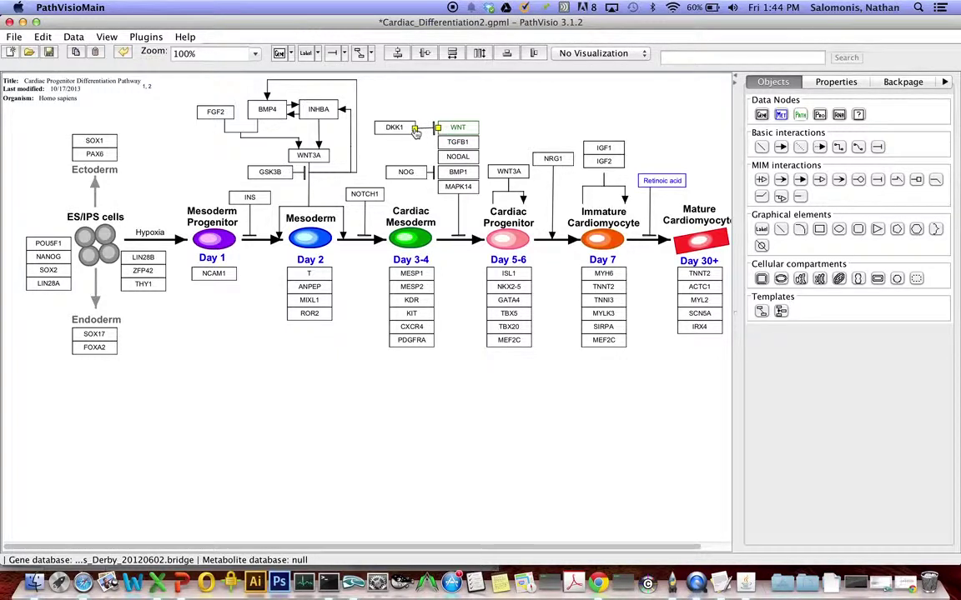
{"action": "left_click", "coordinate": [412, 113]}
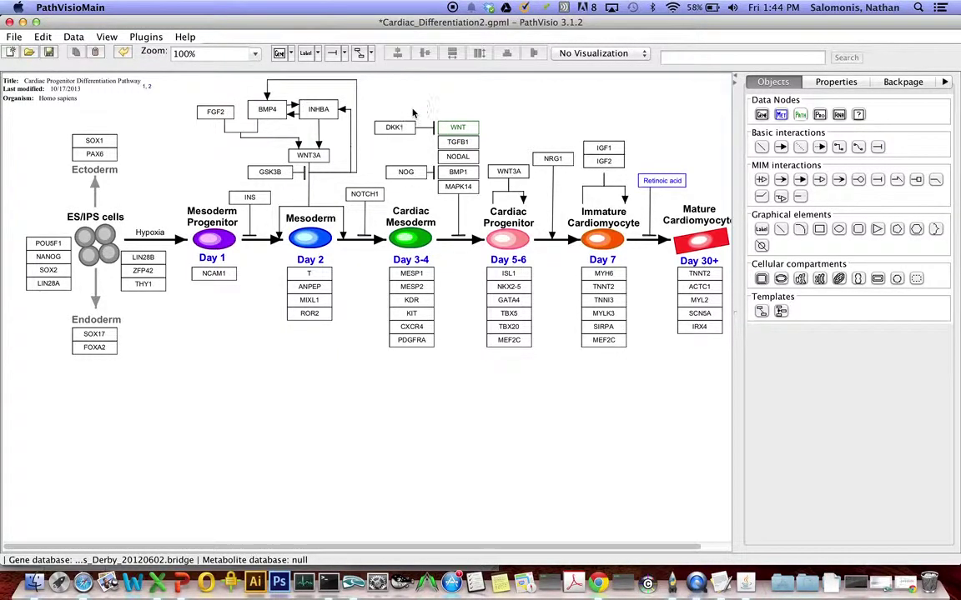
- Attach the inhibition line's start to the DKK1 box's right edge and move DKK1 back right, in line above NOG
{"action": "left_click", "coordinate": [424, 128]}
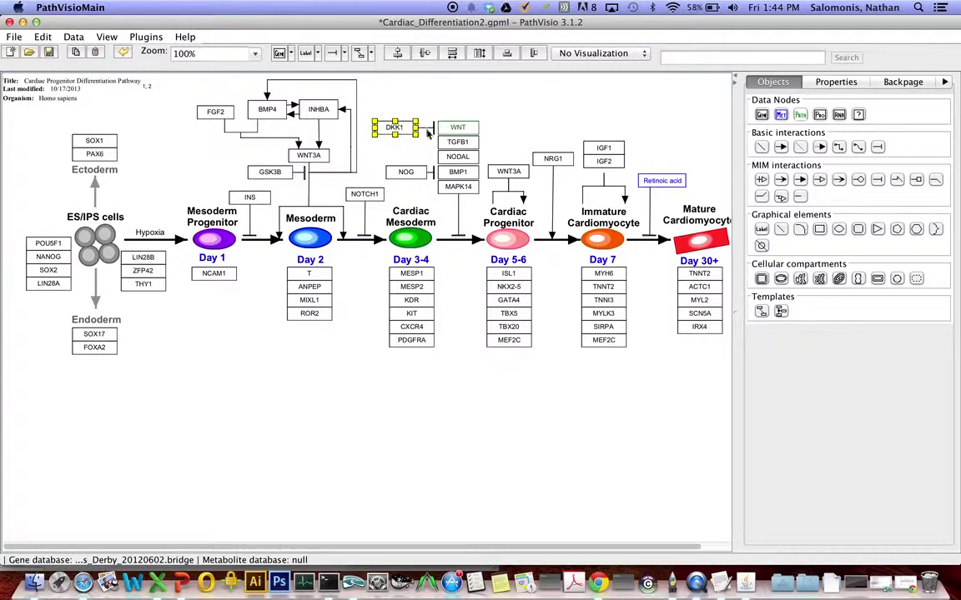
{"action": "mouse_move", "coordinate": [415, 128]}
{"action": "left_mouse_down"}
{"action": "mouse_move", "coordinate": [421, 109]}
{"action": "mouse_move", "coordinate": [406, 125]}
{"action": "mouse_move", "coordinate": [415, 132]}
{"action": "left_mouse_up"}
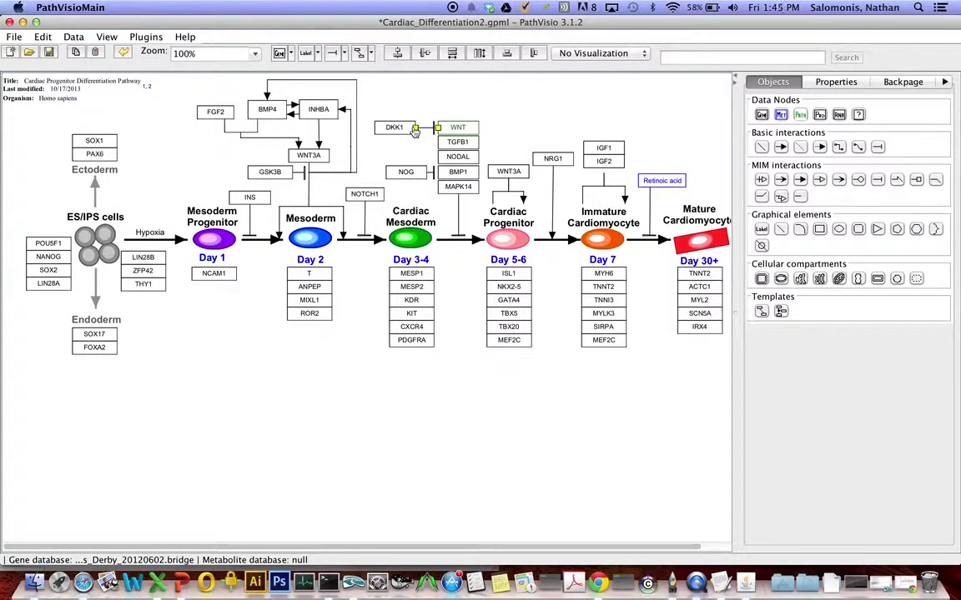
{"action": "left_click", "coordinate": [408, 133]}
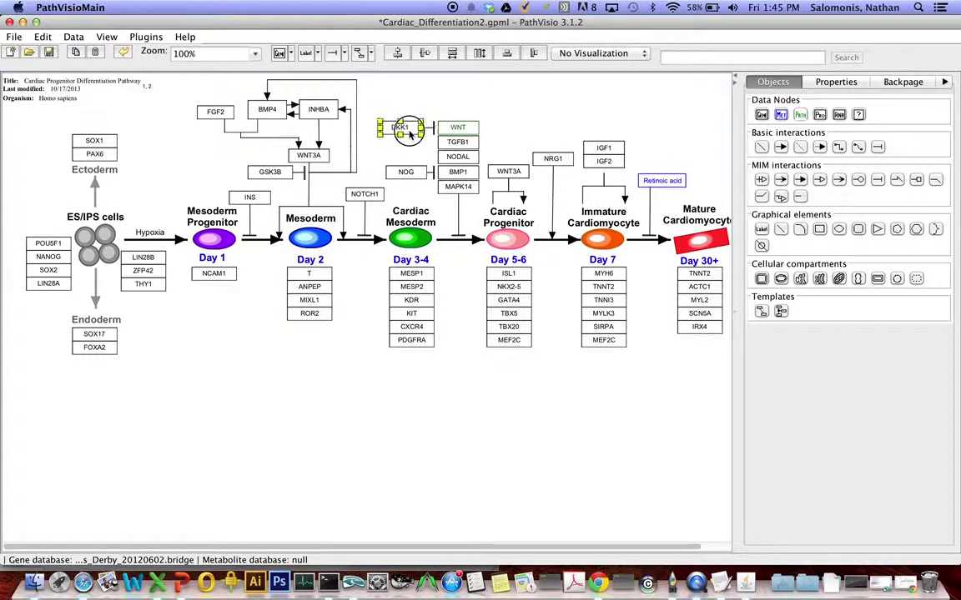
{"action": "left_click_drag", "start_coordinate": [408, 133], "coordinate": [415, 133]}
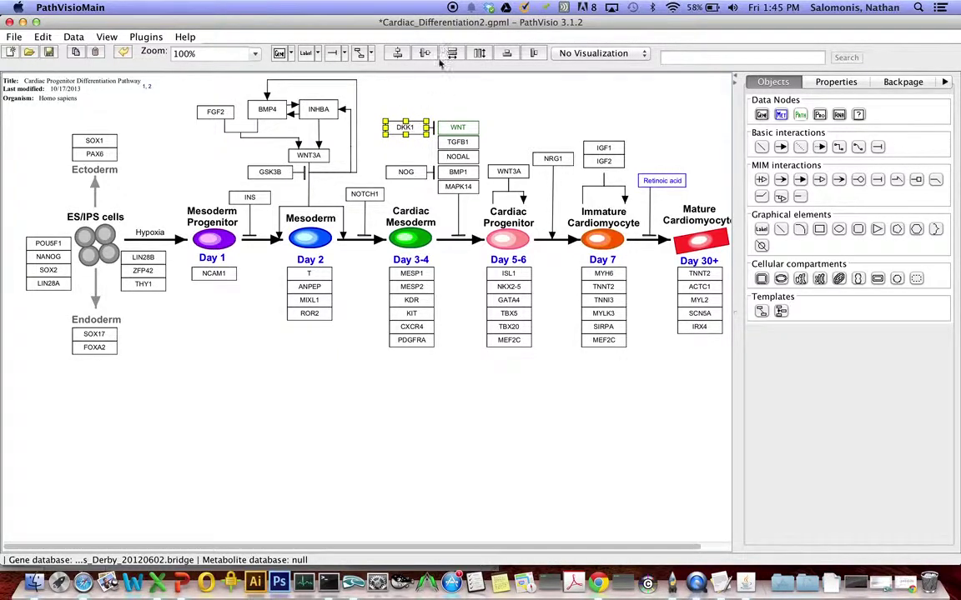
{"action": "left_click", "coordinate": [426, 97]}
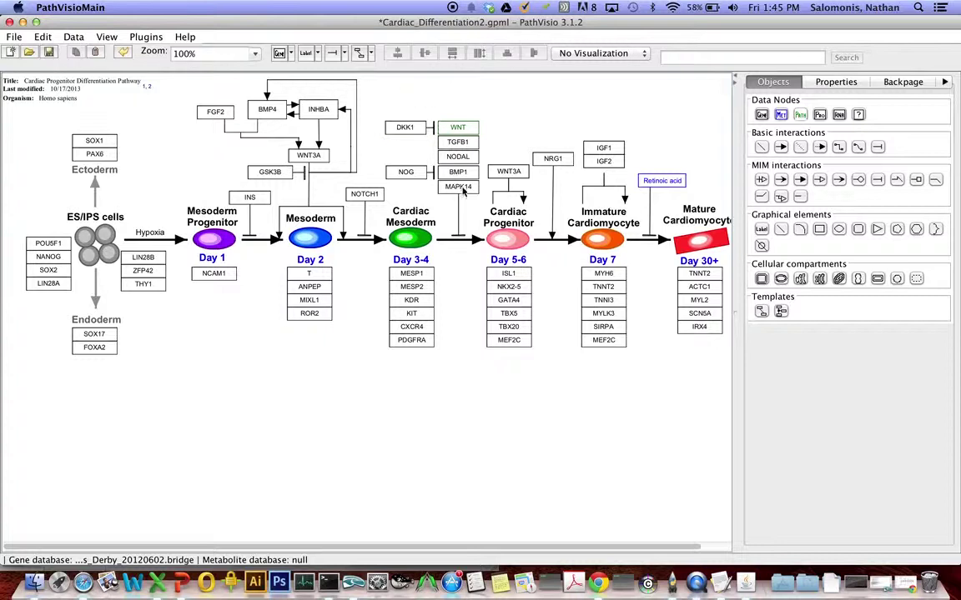
{"action": "left_click", "coordinate": [671, 182]}
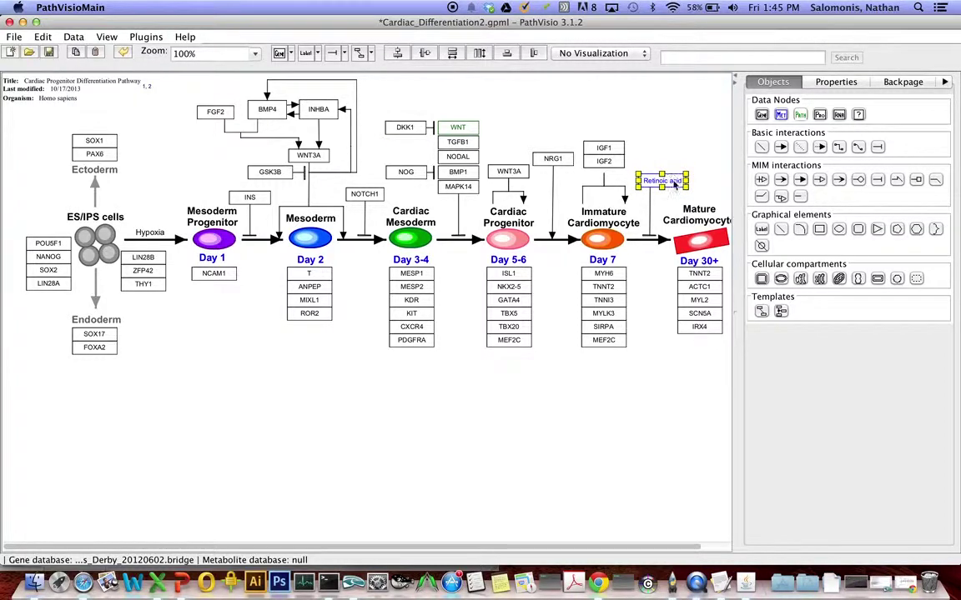
{"action": "left_click", "coordinate": [576, 163]}
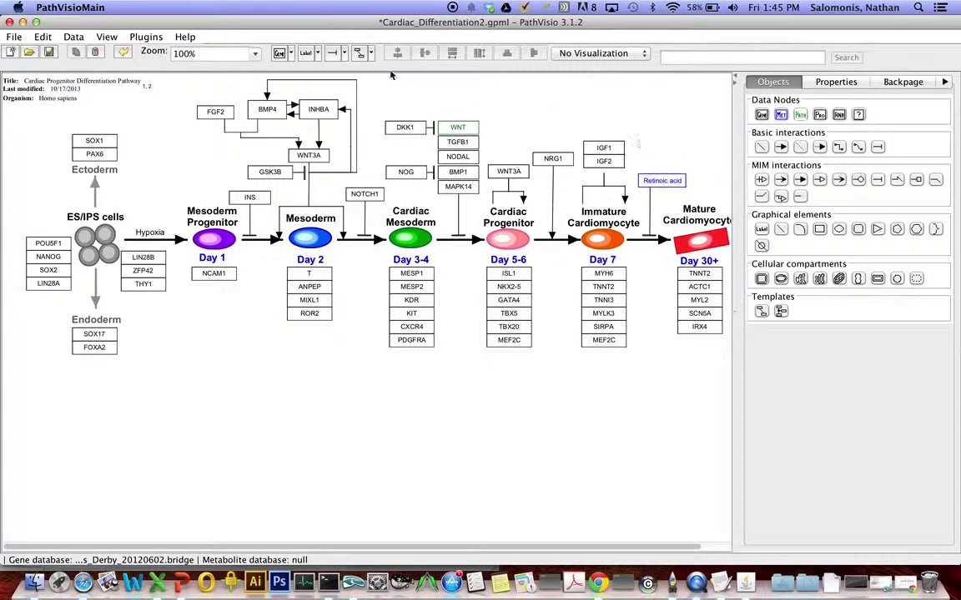
- Place a metabolite node above the Retinoic acid box and search the annotation references for "Retinoic acid"
{"action": "left_click", "coordinate": [291, 54]}
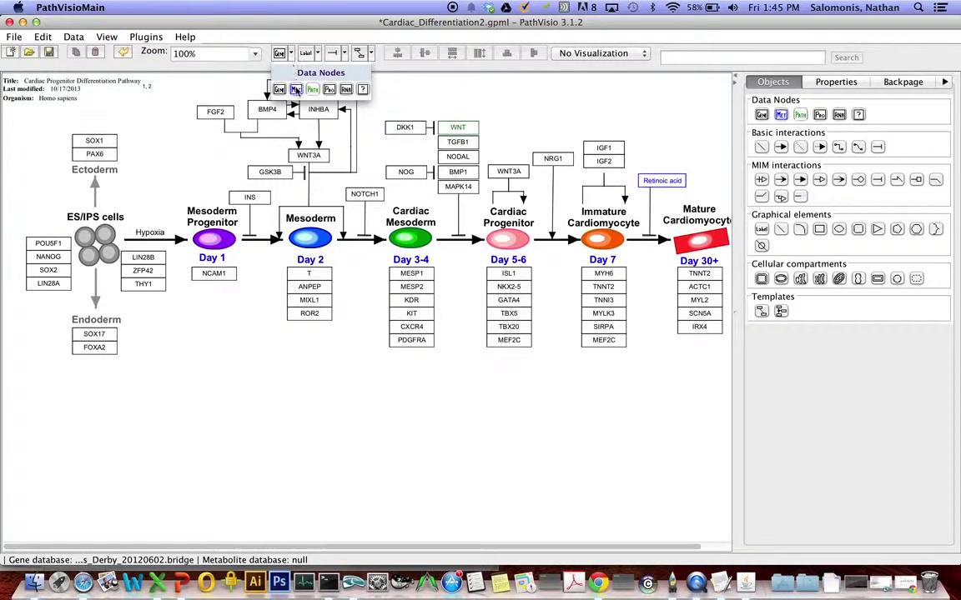
{"action": "left_click", "coordinate": [295, 89]}
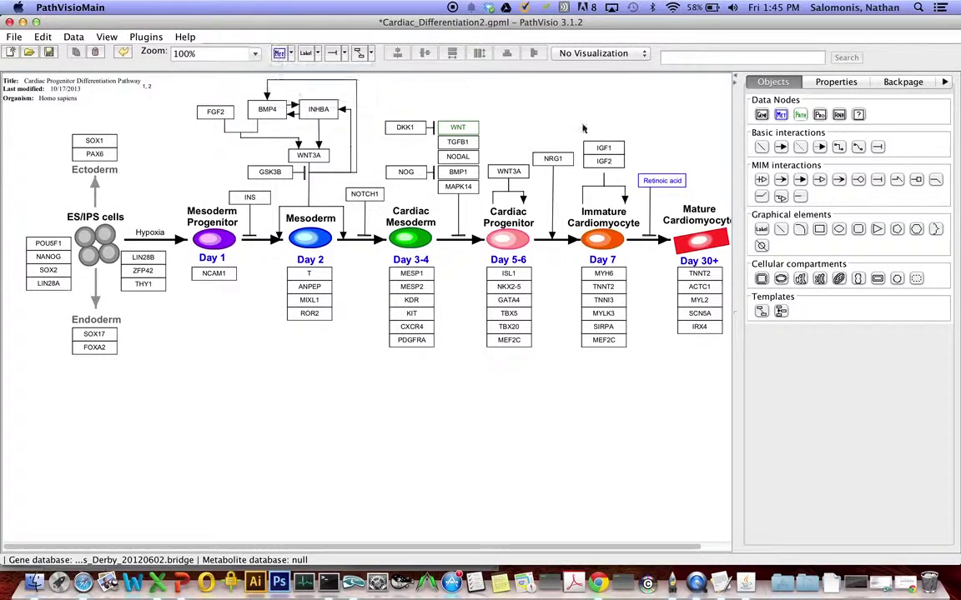
{"action": "left_click", "coordinate": [680, 130]}
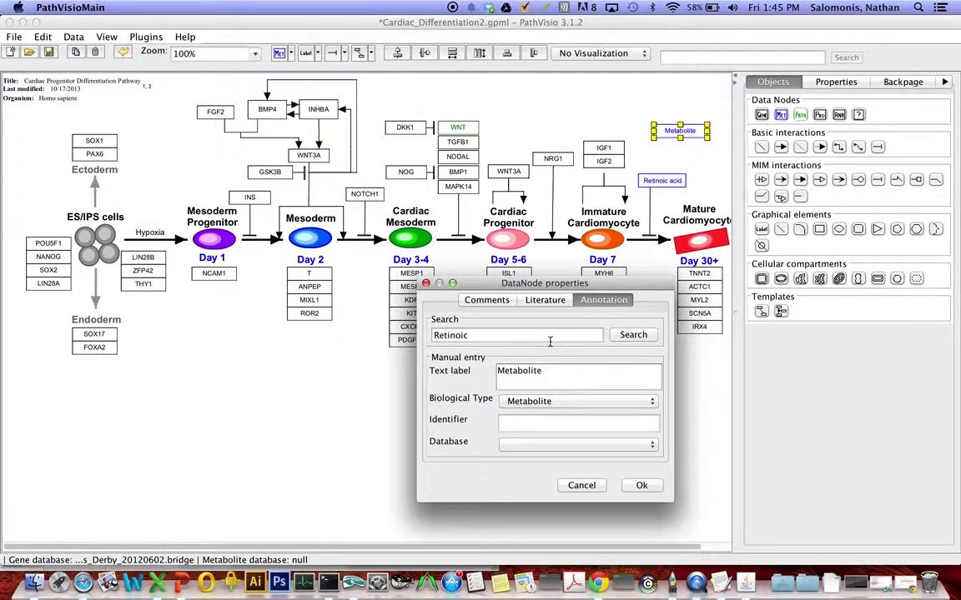
{"action": "type", "text": "acid"}
{"action": "left_click", "coordinate": [646, 337]}
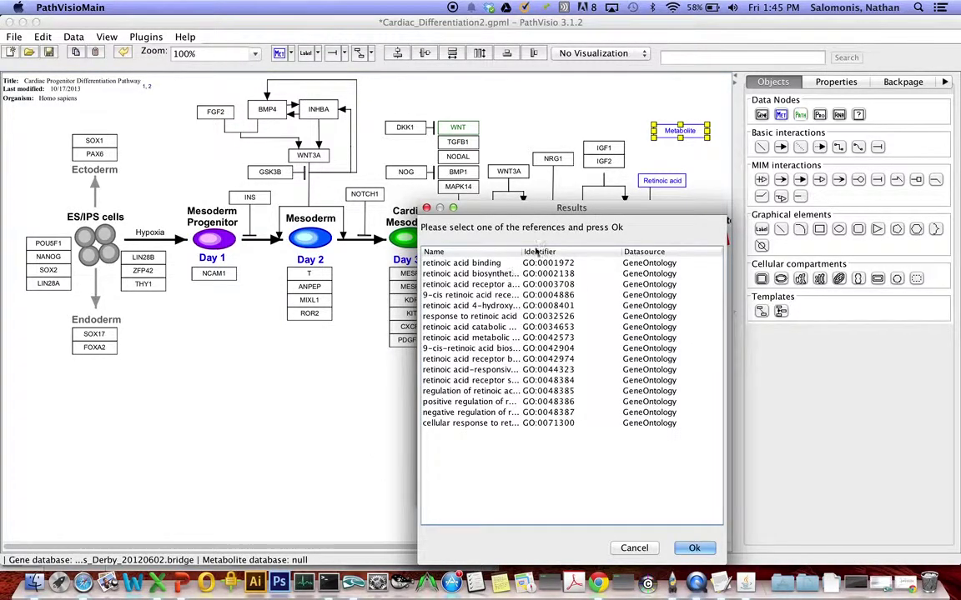
- Look through the full names of the reference results, cancel the annotation and delete the new metabolite node
{"action": "left_click_drag", "start_coordinate": [522, 248], "coordinate": [608, 250]}
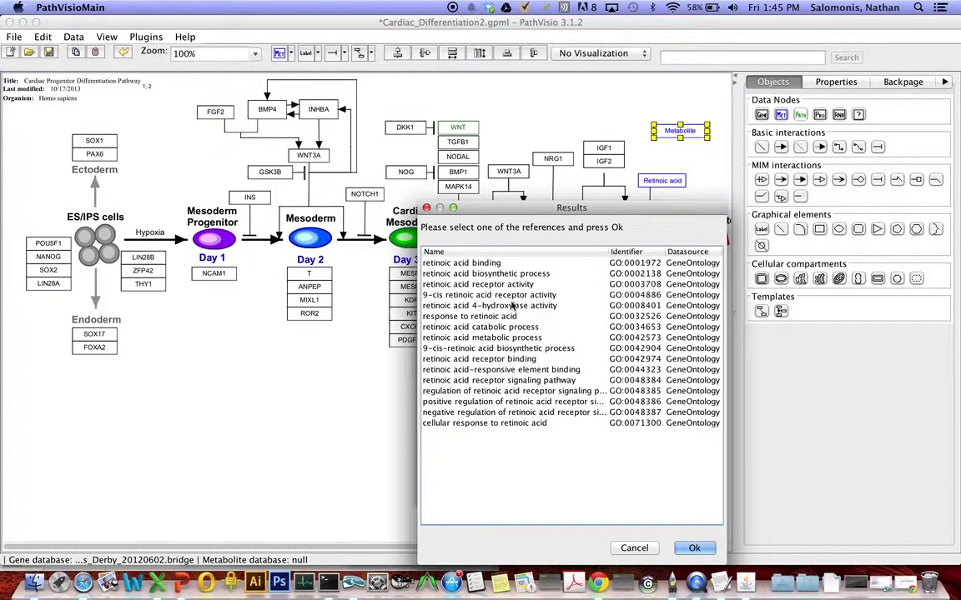
{"action": "left_click", "coordinate": [514, 402]}
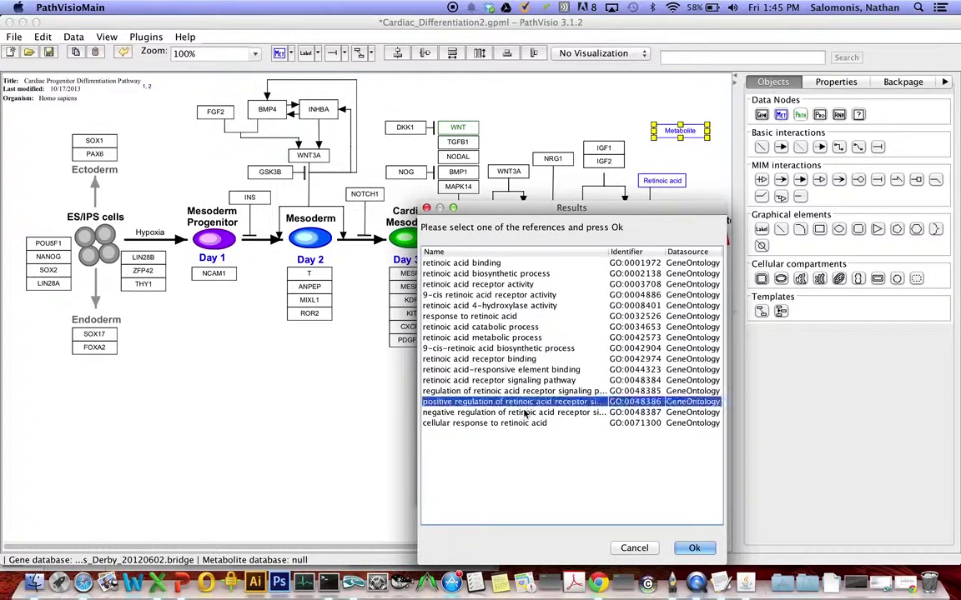
{"action": "left_click", "coordinate": [632, 548]}
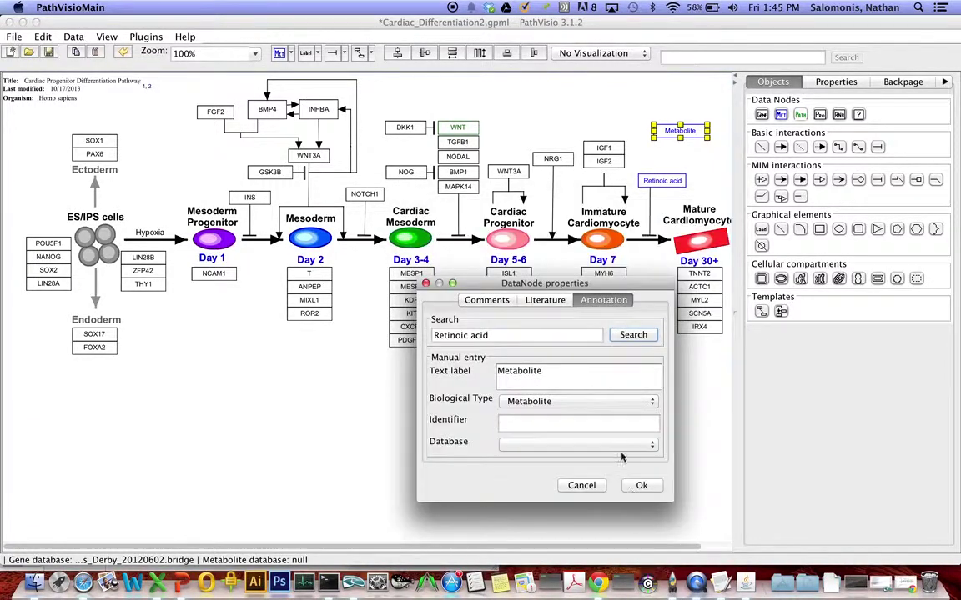
{"action": "left_click", "coordinate": [582, 486]}
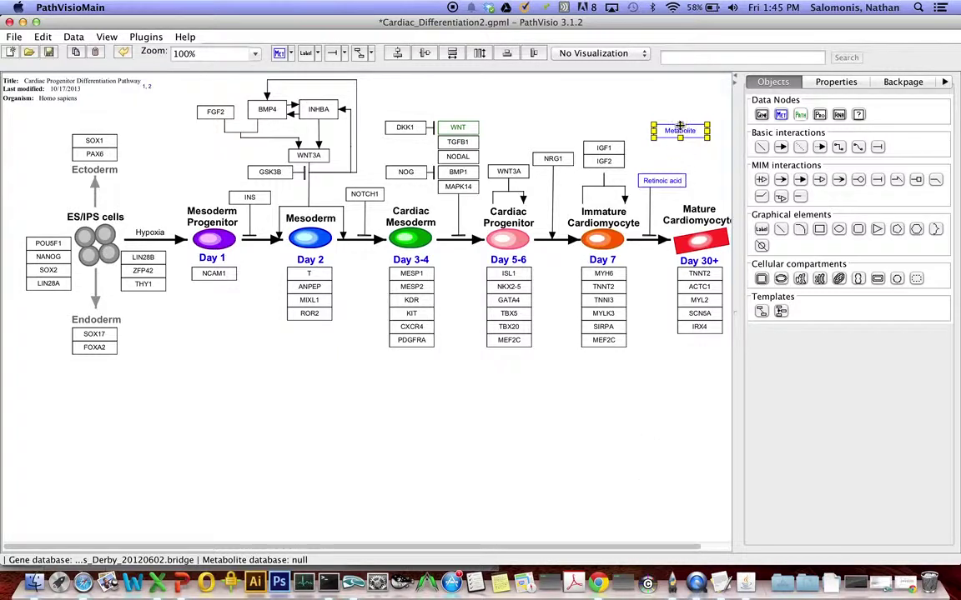
{"action": "key", "text": "Delete"}
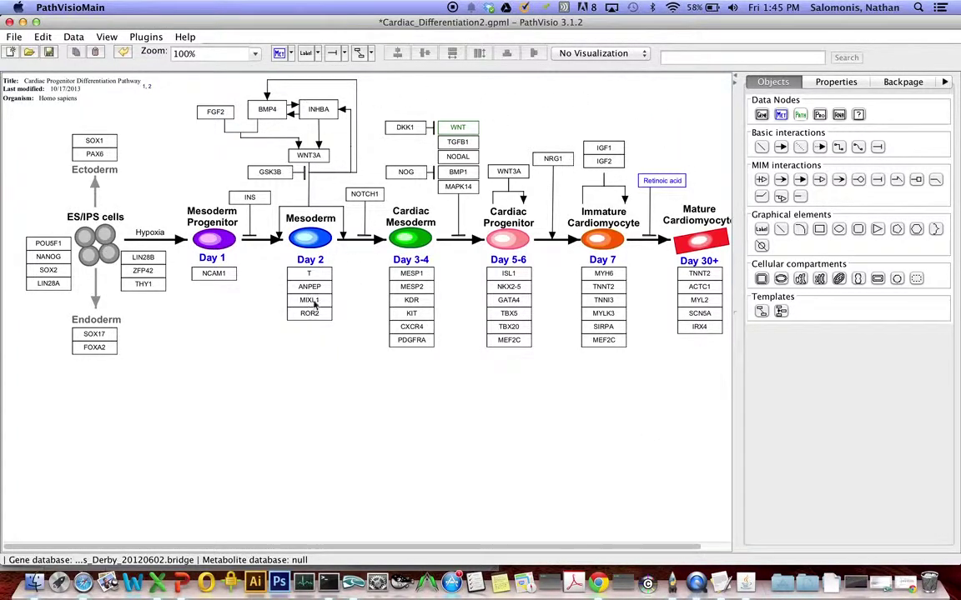
{"action": "left_click", "coordinate": [155, 39]}
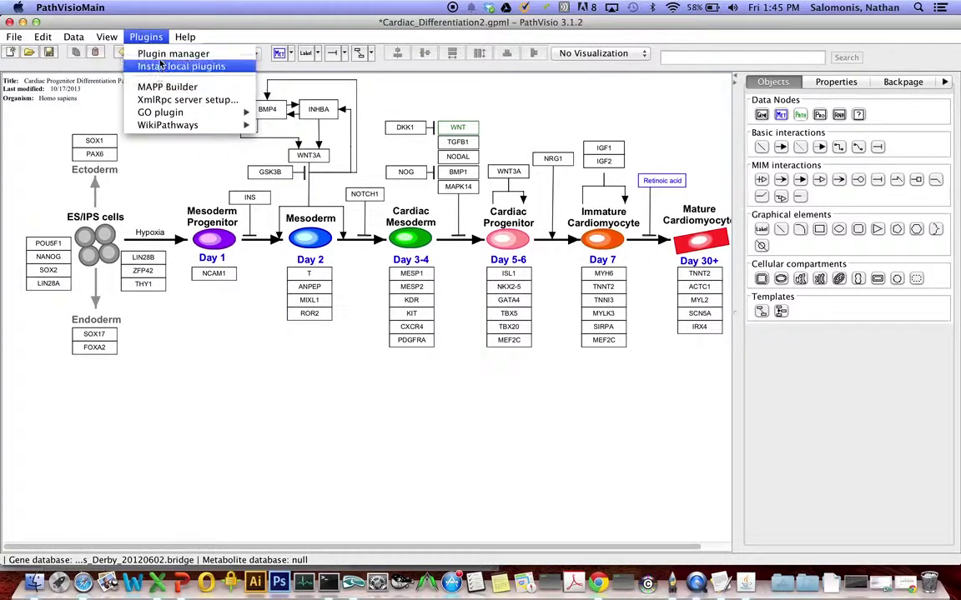
{"action": "left_click", "coordinate": [141, 38]}
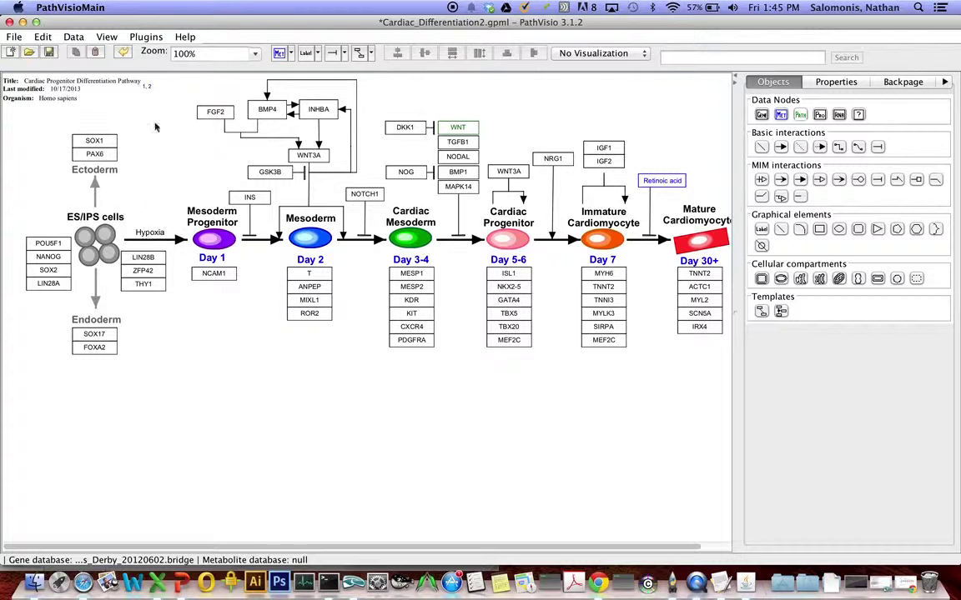
{"action": "left_click", "coordinate": [106, 37]}
{"action": "left_click", "coordinate": [142, 38]}
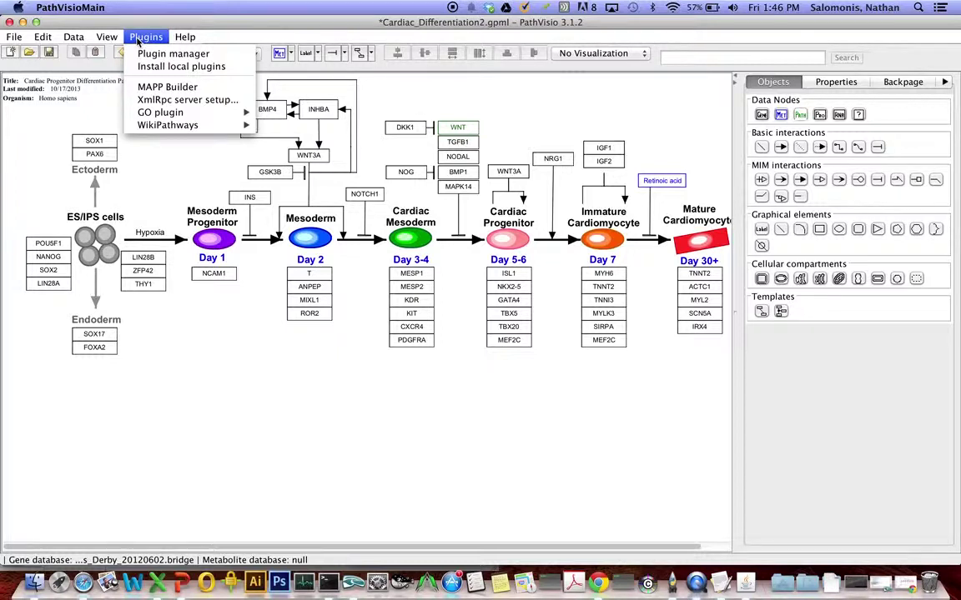
- Load Hs_Derby_20120602.bridge from the gene databases folder as the gene database
{"action": "left_click", "coordinate": [79, 38]}
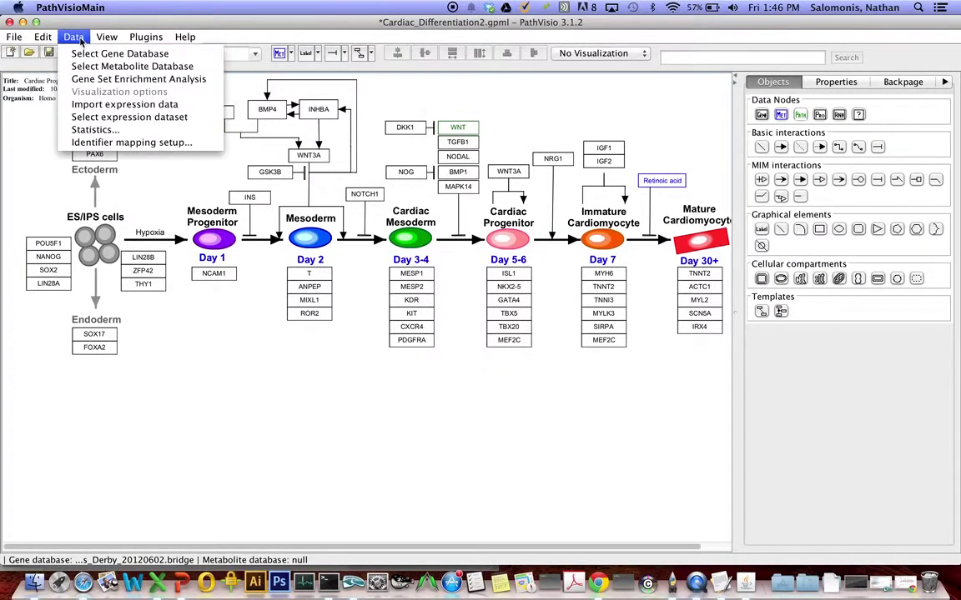
{"action": "left_click", "coordinate": [84, 55]}
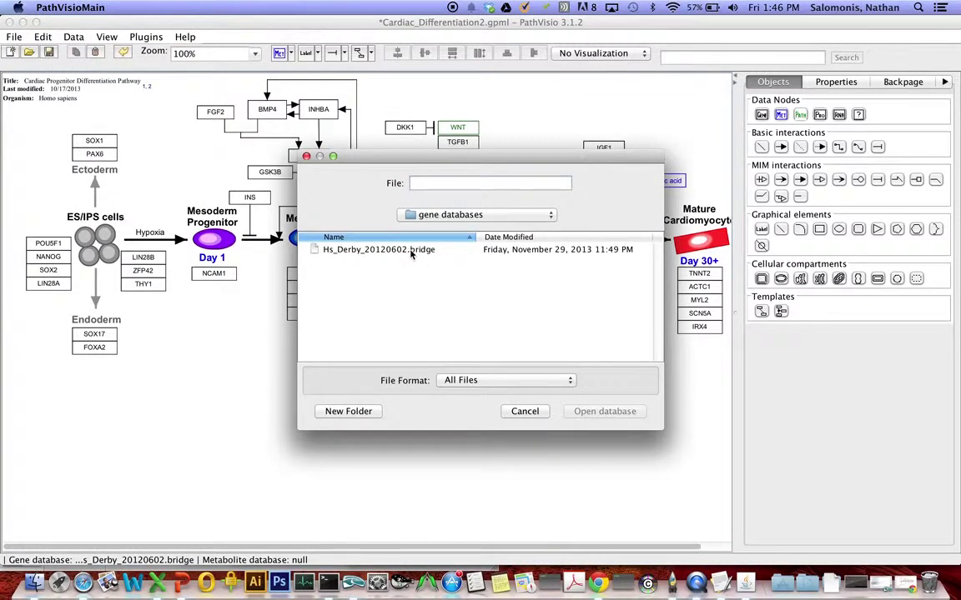
{"action": "left_click", "coordinate": [411, 251]}
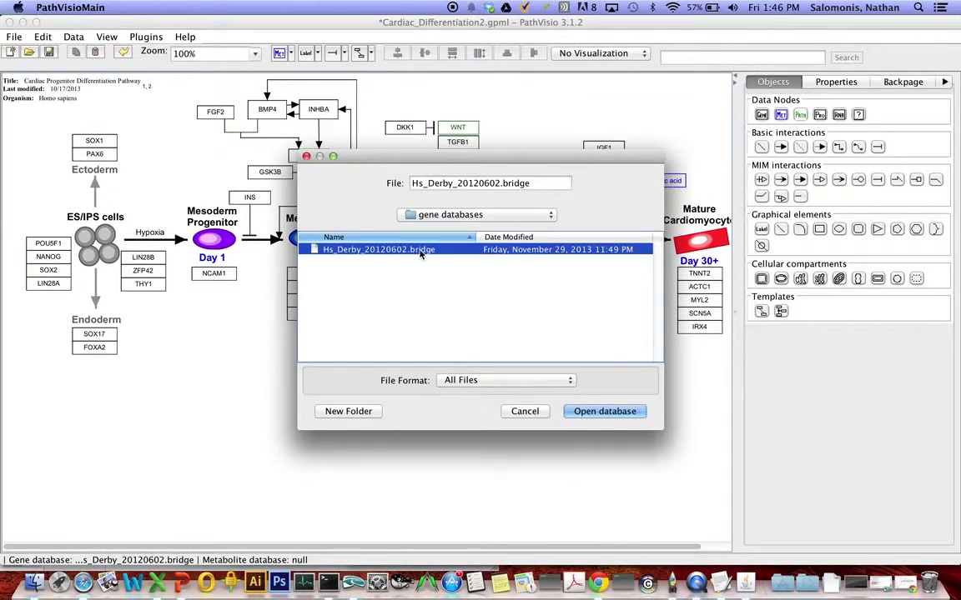
{"action": "left_click", "coordinate": [420, 253]}
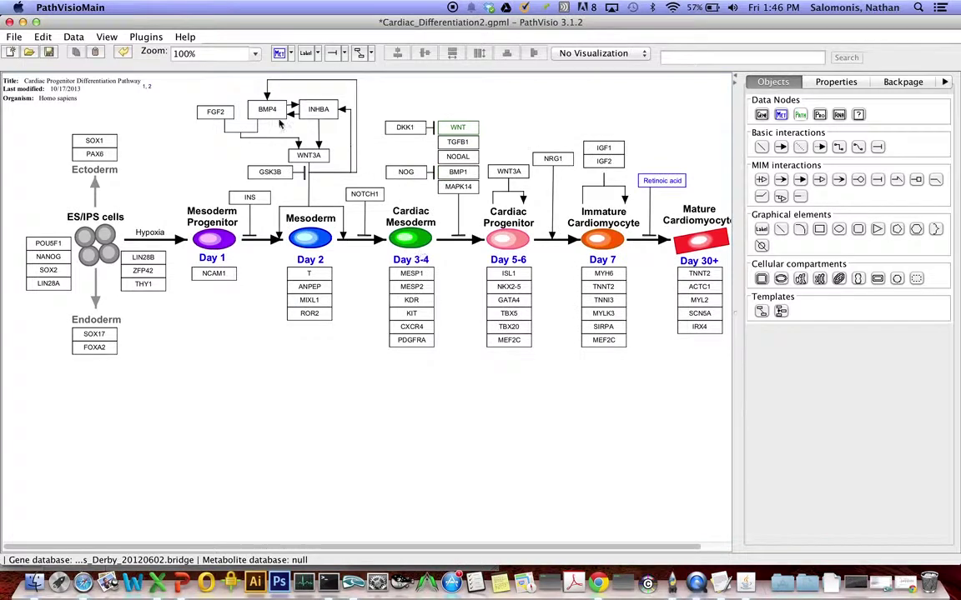
{"action": "left_click", "coordinate": [75, 38]}
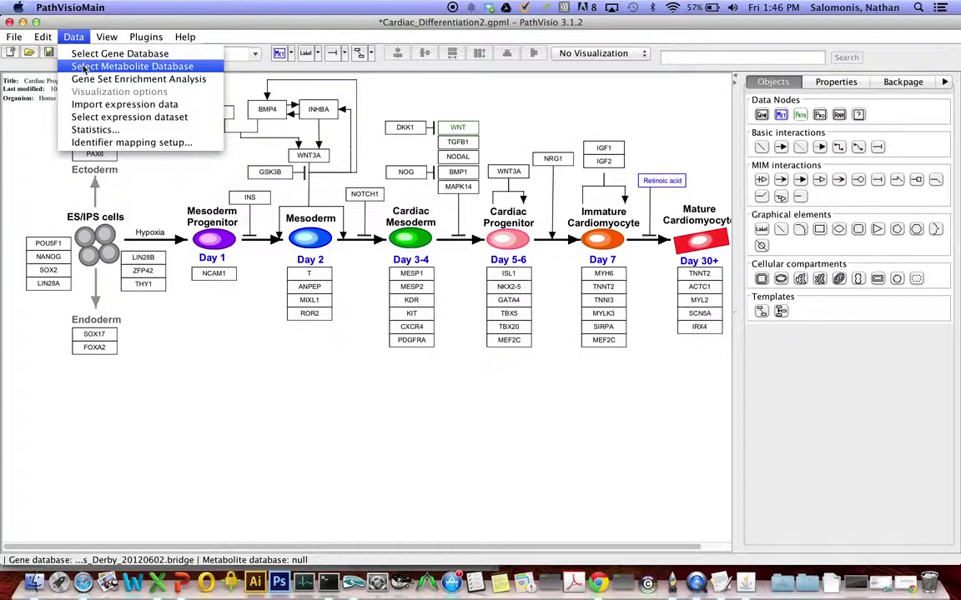
{"action": "left_click", "coordinate": [73, 37]}
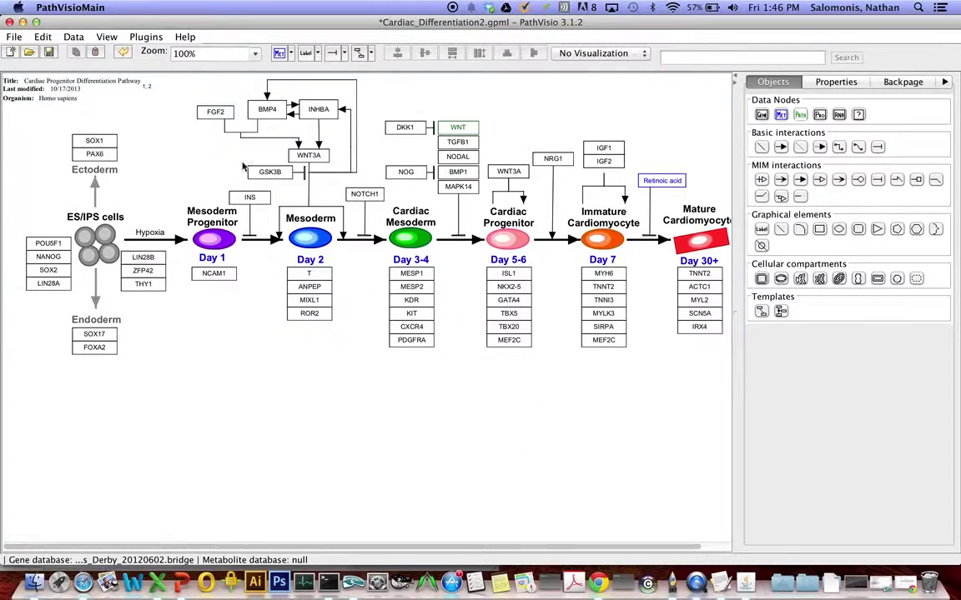
- Save the changes to the cardiac differentiation pathway file
{"action": "left_click", "coordinate": [14, 36]}
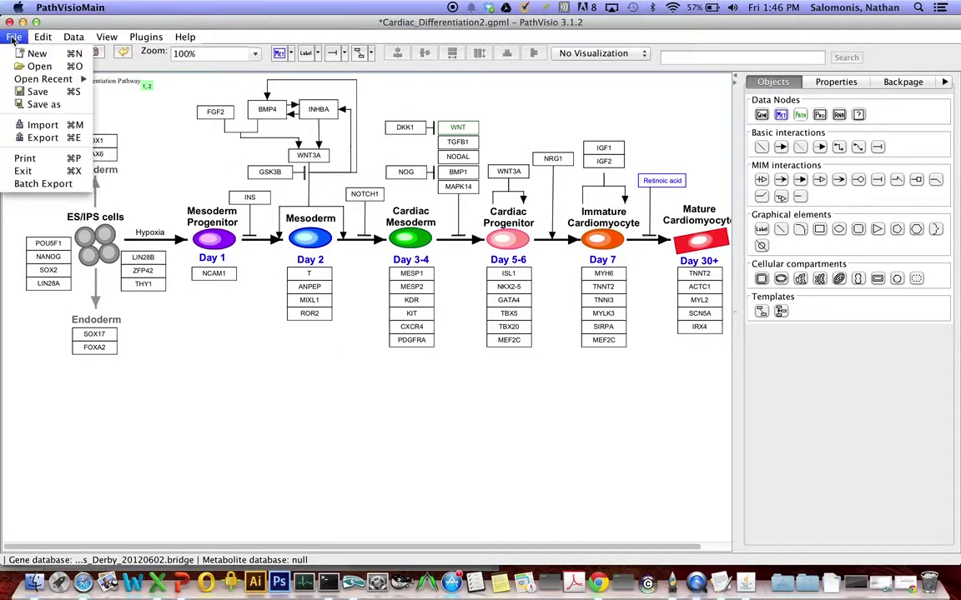
{"action": "left_click", "coordinate": [37, 92]}
- Switch to Safari, open wikipathways.org and shift the browser window so more of the page fits on screen
{"action": "left_click", "coordinate": [84, 582]}
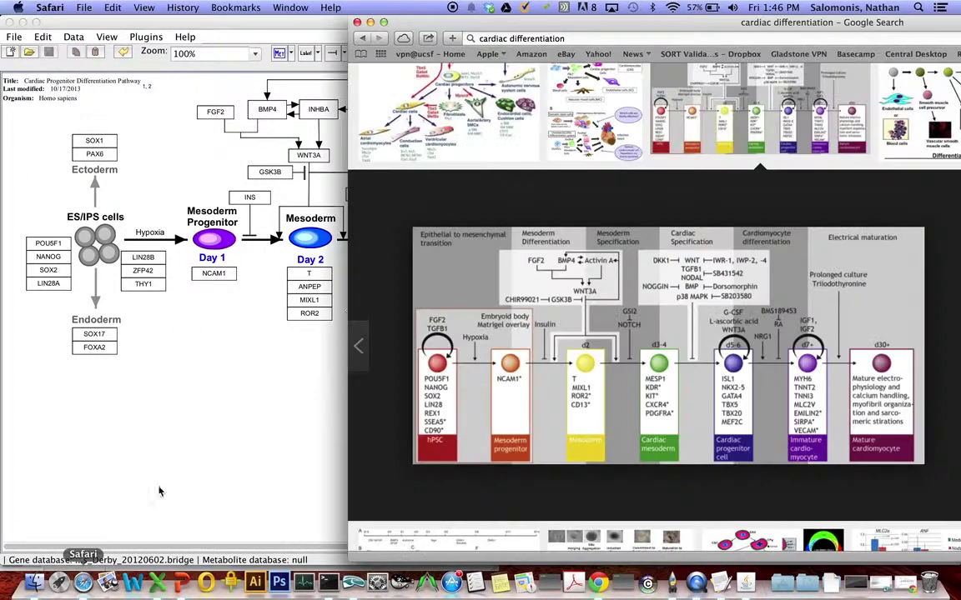
{"action": "left_click", "coordinate": [530, 38]}
{"action": "type", "text": "wikipathways.org"}
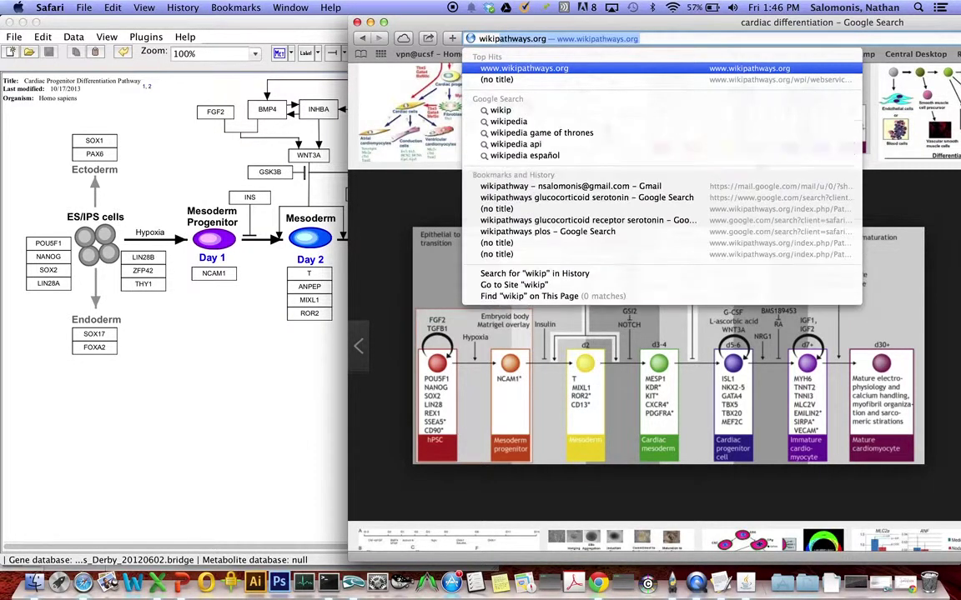
{"action": "key", "text": "Return"}
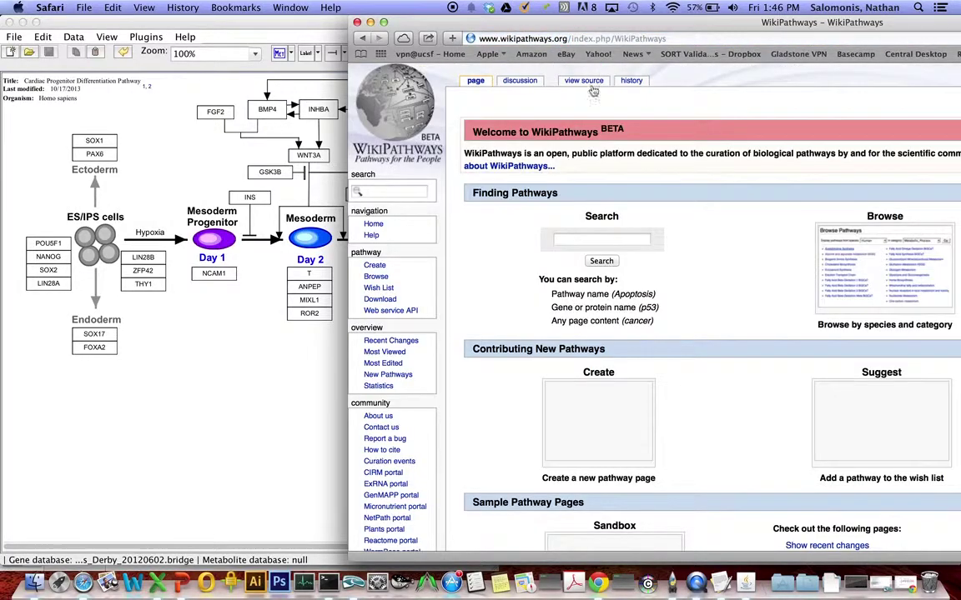
{"action": "left_click_drag", "start_coordinate": [565, 25], "coordinate": [381, 25]}
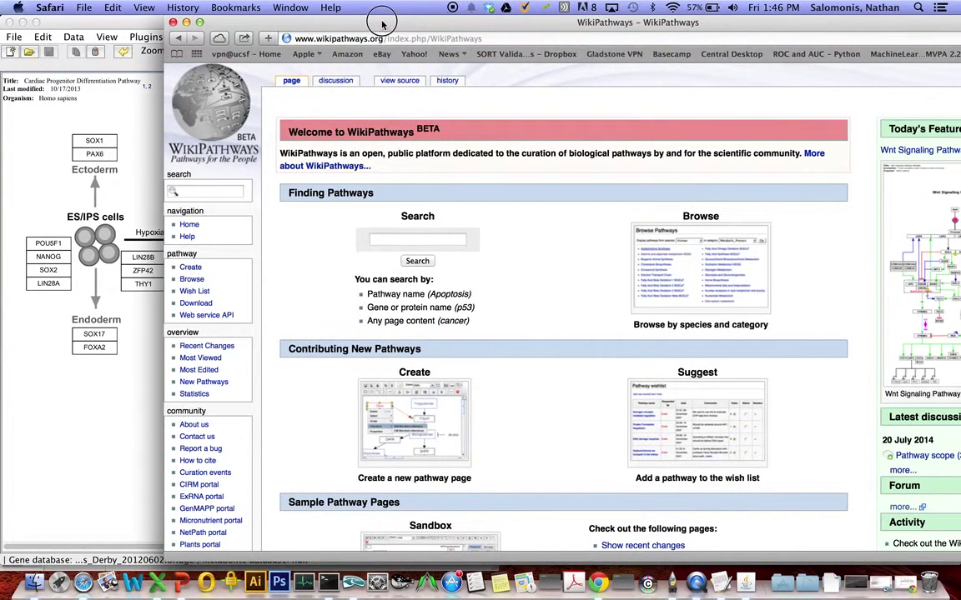
- Log in to WikiPathways with the prefilled account credentials and open the page for creating a new pathway
{"action": "left_click", "coordinate": [199, 270]}
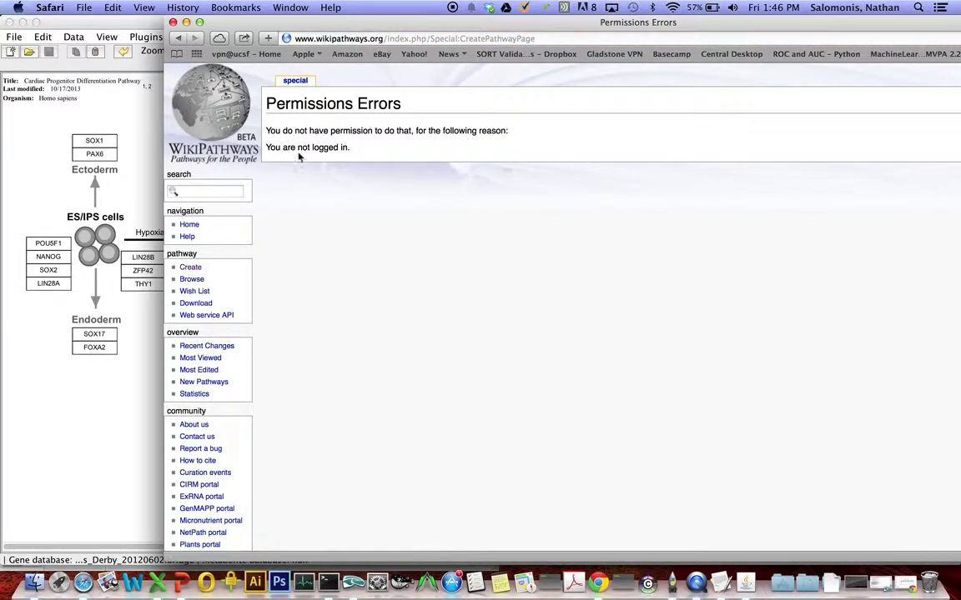
{"action": "left_click_drag", "start_coordinate": [413, 25], "coordinate": [257, 25]}
{"action": "left_click", "coordinate": [867, 69]}
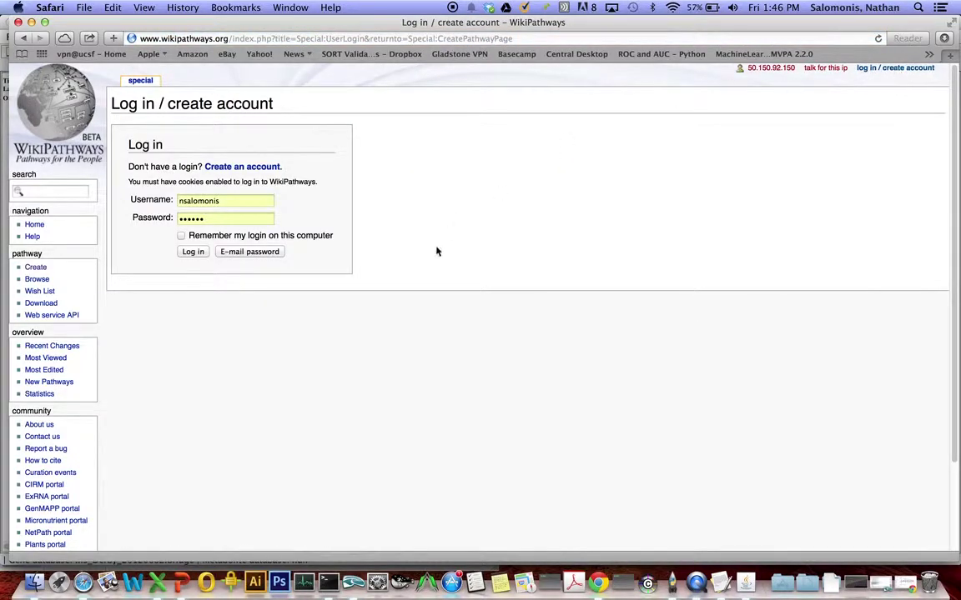
{"action": "left_click", "coordinate": [200, 254]}
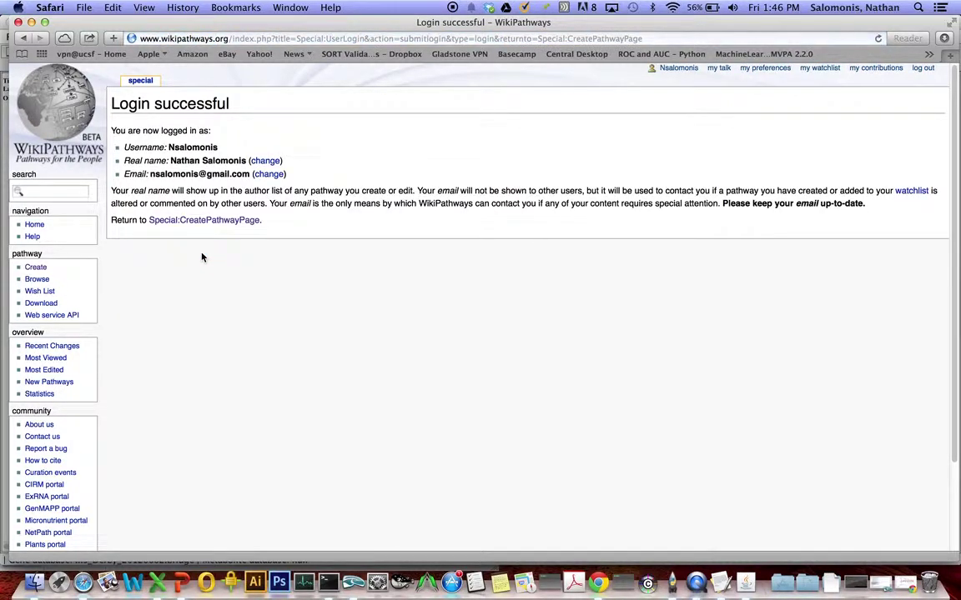
{"action": "left_click", "coordinate": [193, 223]}
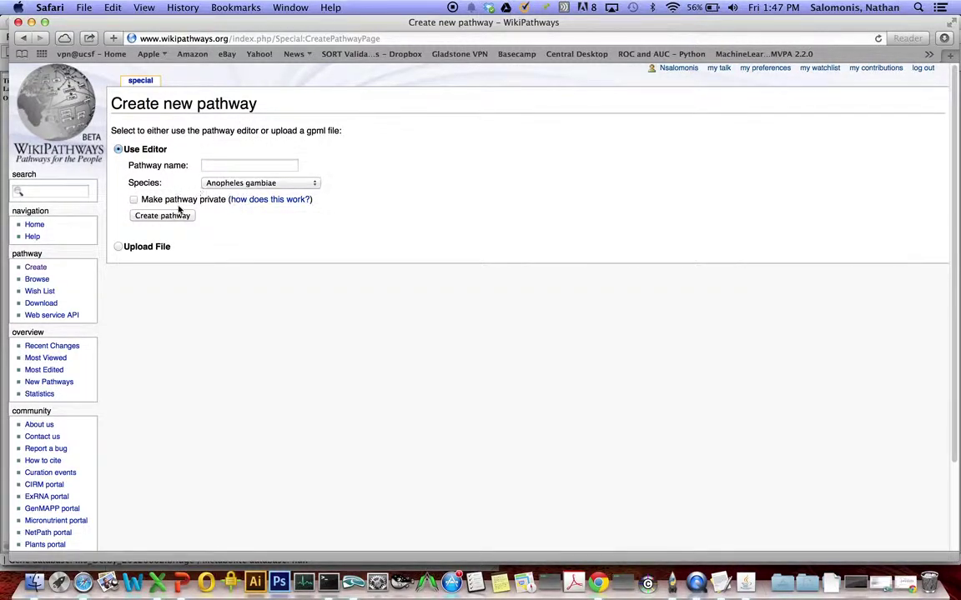
- Create a new pathway by uploading the file Cardiac_Differentiation2.gpml from the Desktop's PathVisio folder
{"action": "left_click", "coordinate": [117, 247]}
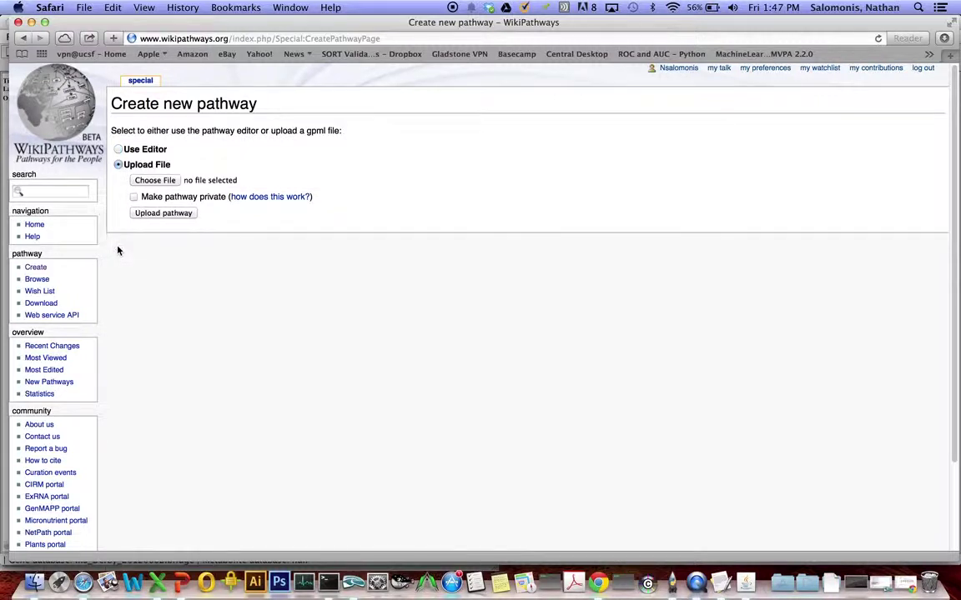
{"action": "left_click", "coordinate": [164, 214]}
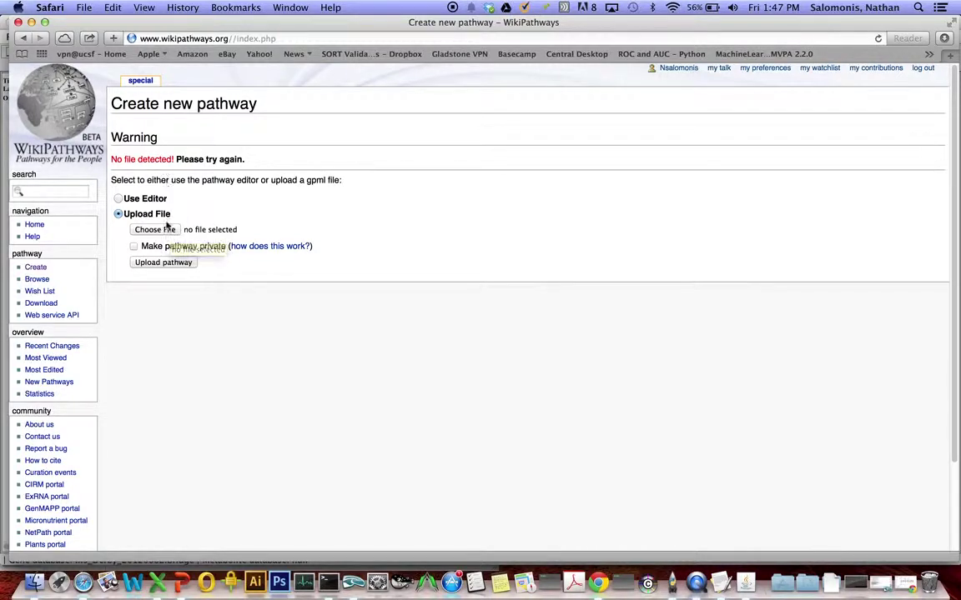
{"action": "left_click", "coordinate": [166, 231]}
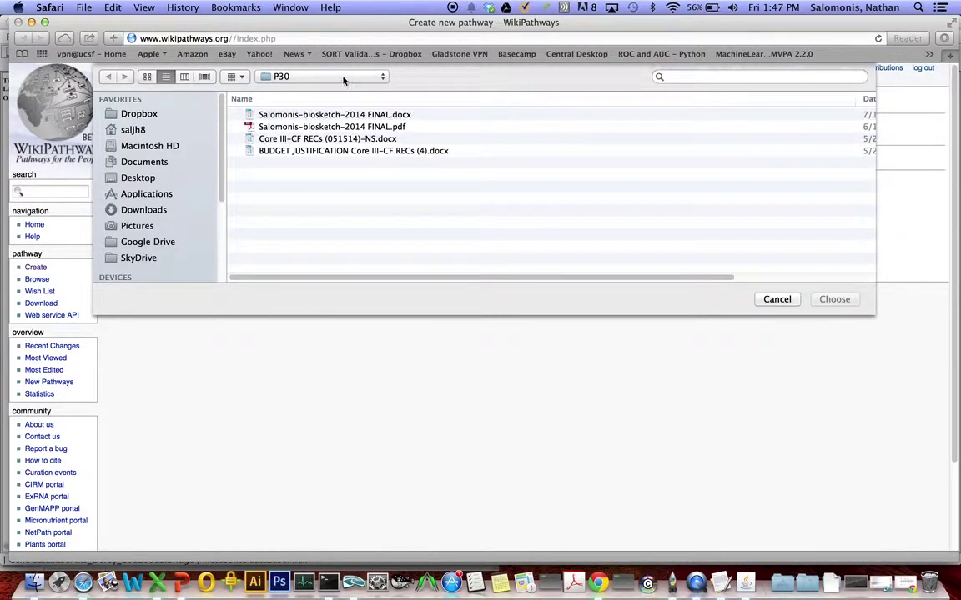
{"action": "left_click", "coordinate": [331, 78]}
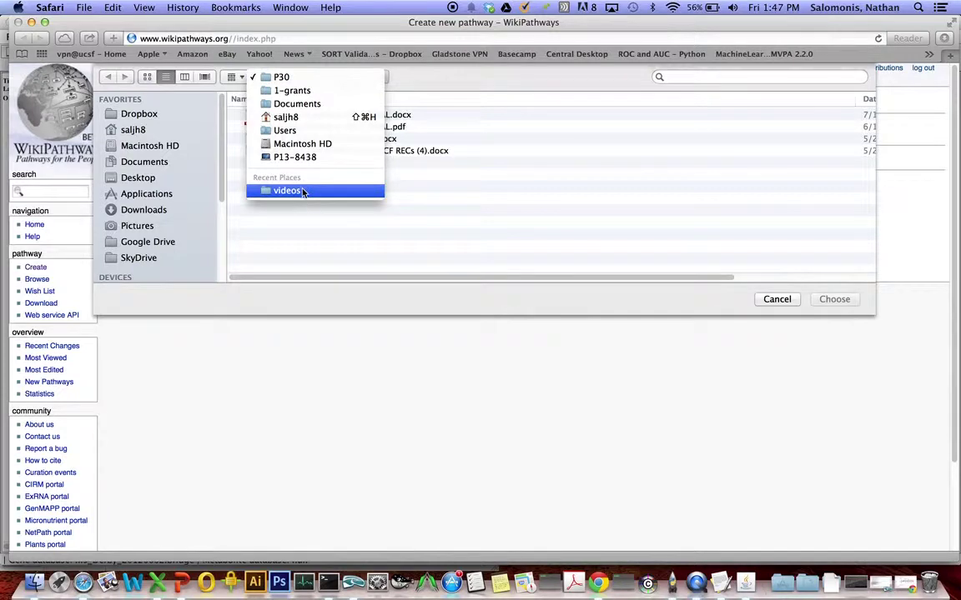
{"action": "left_click", "coordinate": [304, 192]}
{"action": "left_click", "coordinate": [159, 161]}
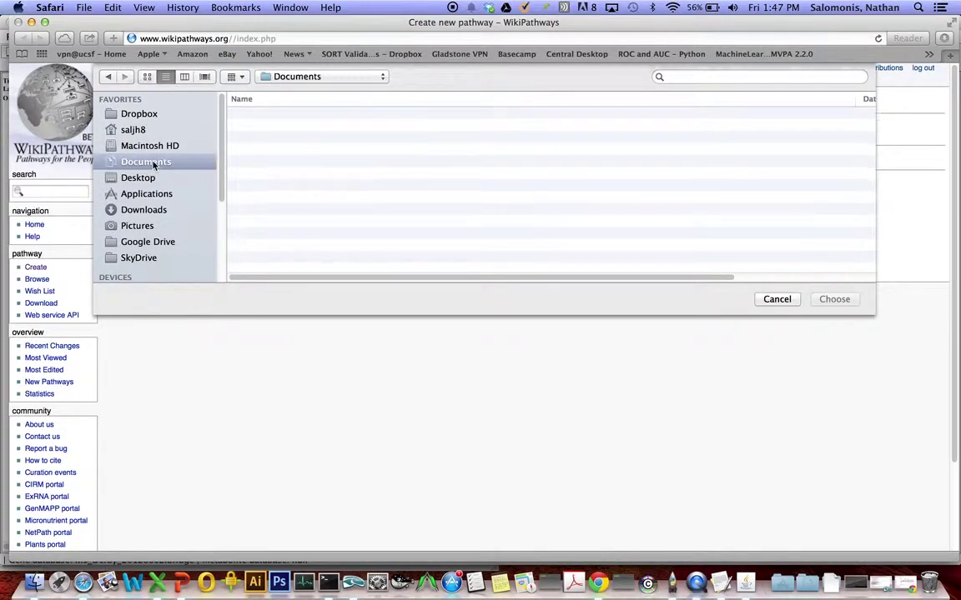
{"action": "left_click", "coordinate": [146, 178]}
{"action": "double_click", "coordinate": [288, 120]}
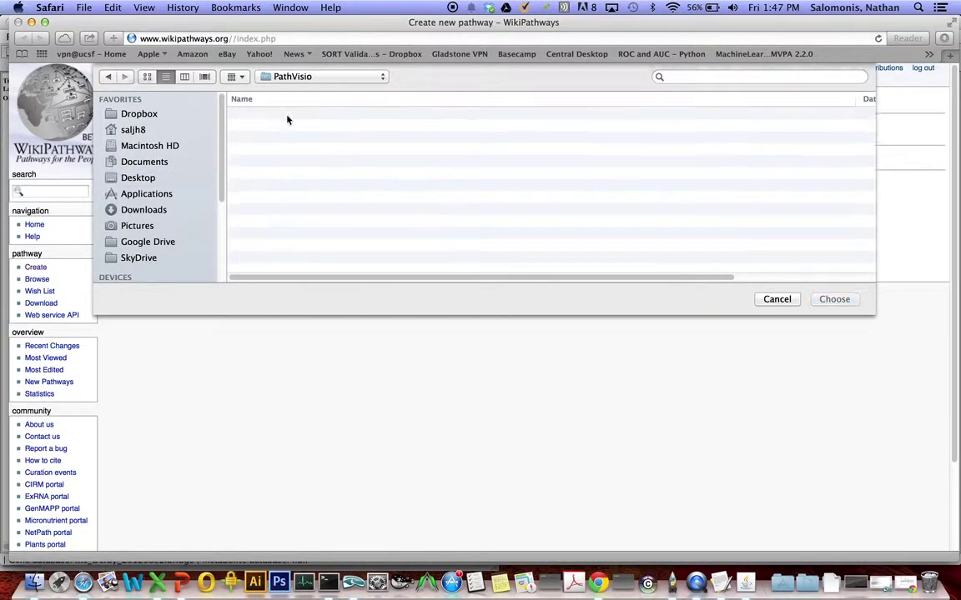
{"action": "double_click", "coordinate": [292, 116]}
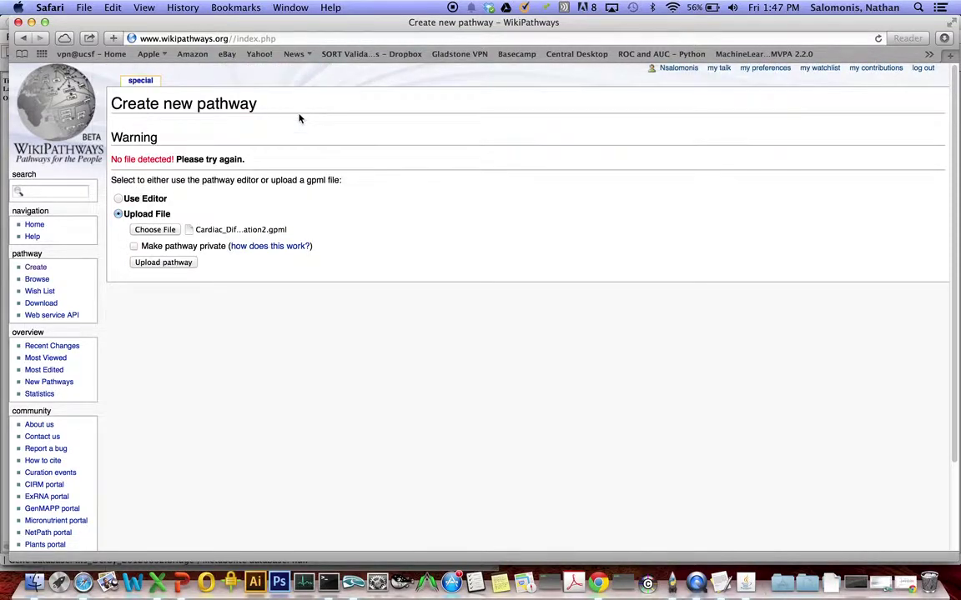
{"action": "left_click", "coordinate": [162, 263]}
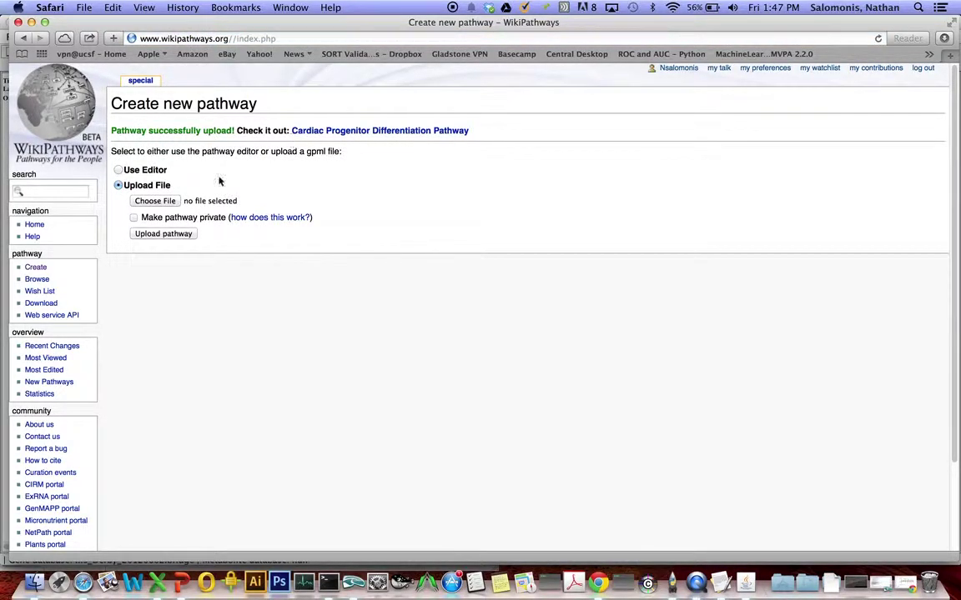
- Open the uploaded Cardiac Progenitor Differentiation Pathway page and trust the WikiPathways site to use the Java plug-in
{"action": "left_click", "coordinate": [351, 133]}
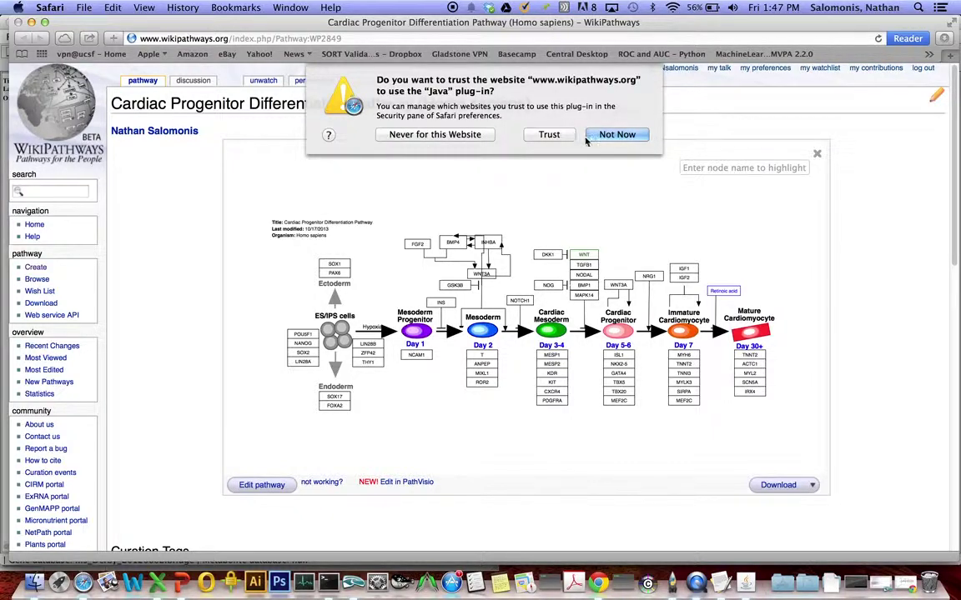
{"action": "left_click", "coordinate": [539, 137]}
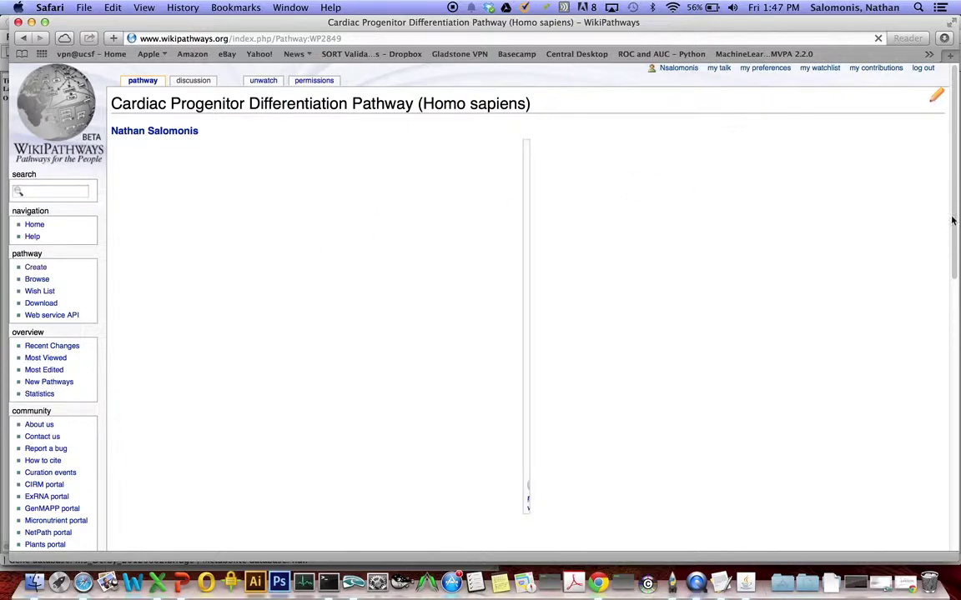
{"action": "left_click", "coordinate": [610, 332]}
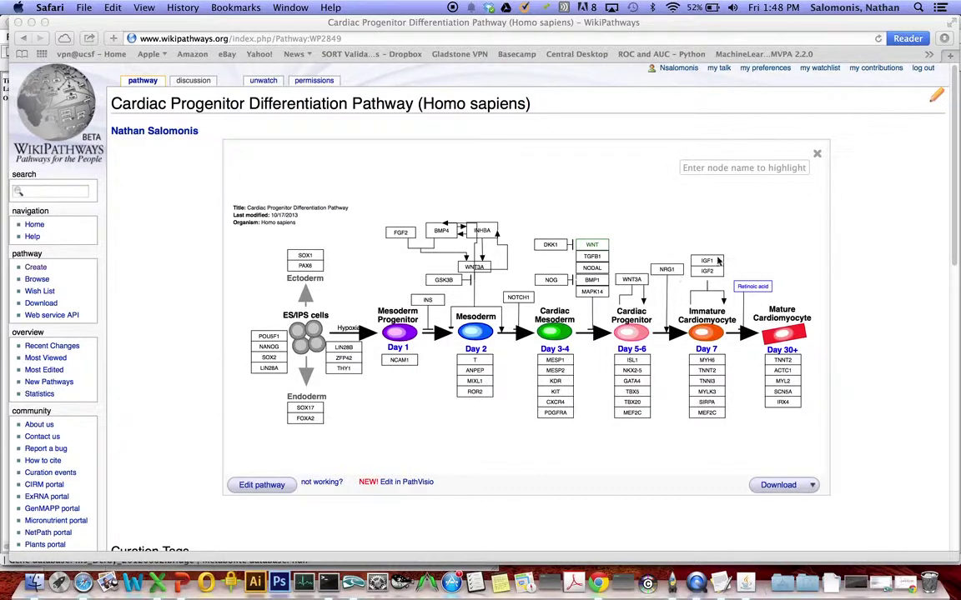
- Review the database cross-references of the ISL1 gene in the Cardiac Progenitor group, and close its details
{"action": "left_click", "coordinate": [631, 365]}
{"action": "left_click", "coordinate": [631, 363]}
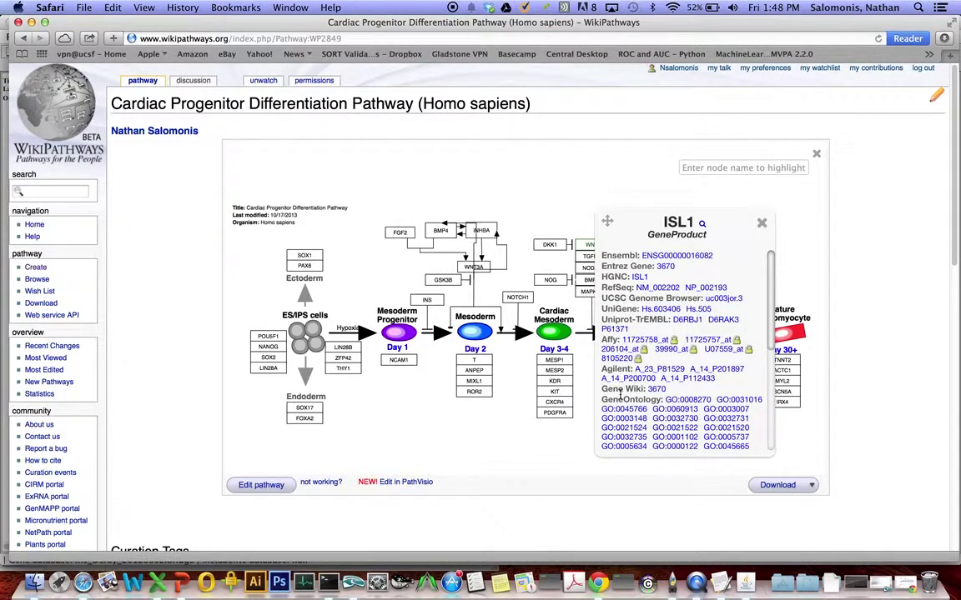
{"action": "left_click", "coordinate": [769, 350]}
{"action": "left_click_drag", "start_coordinate": [769, 350], "coordinate": [757, 429]}
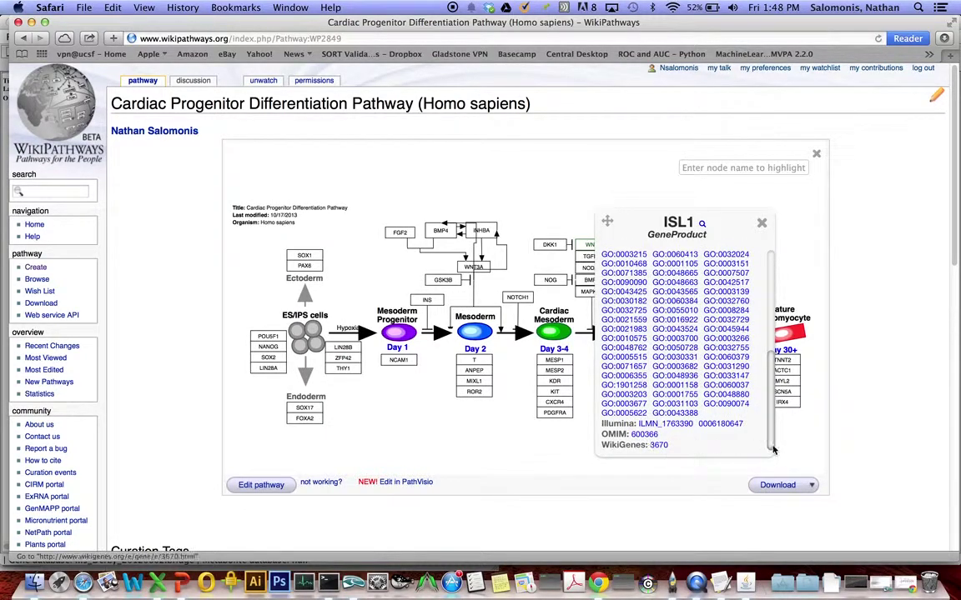
{"action": "scroll", "coordinate": [772, 443], "scroll_direction": "up", "scroll_amount": 5}
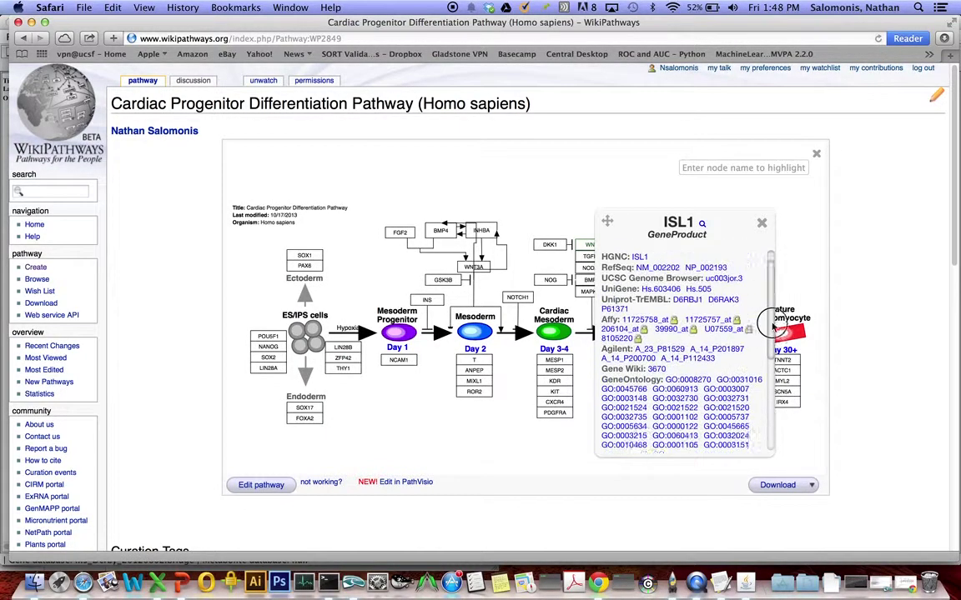
{"action": "left_click", "coordinate": [761, 223]}
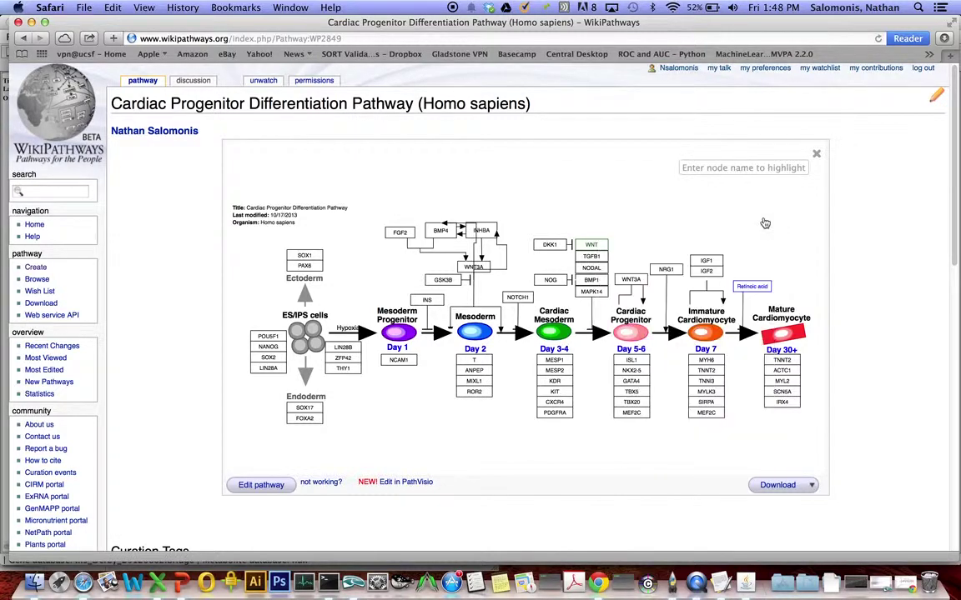
- Search the pathway nodes for LIN28 and highlight LIN28A in the diagram
{"action": "left_click", "coordinate": [724, 167]}
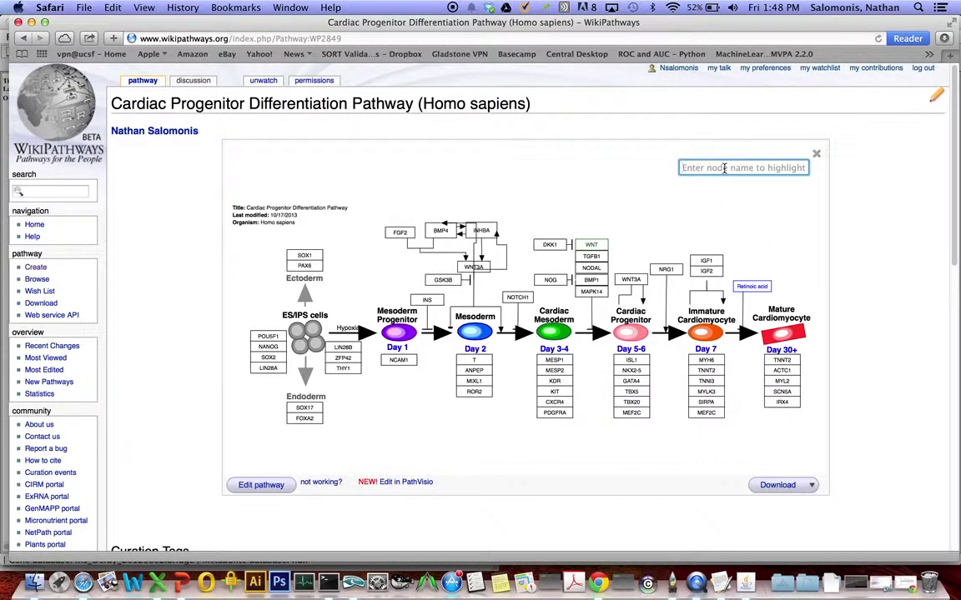
{"action": "type", "text": "LIN"}
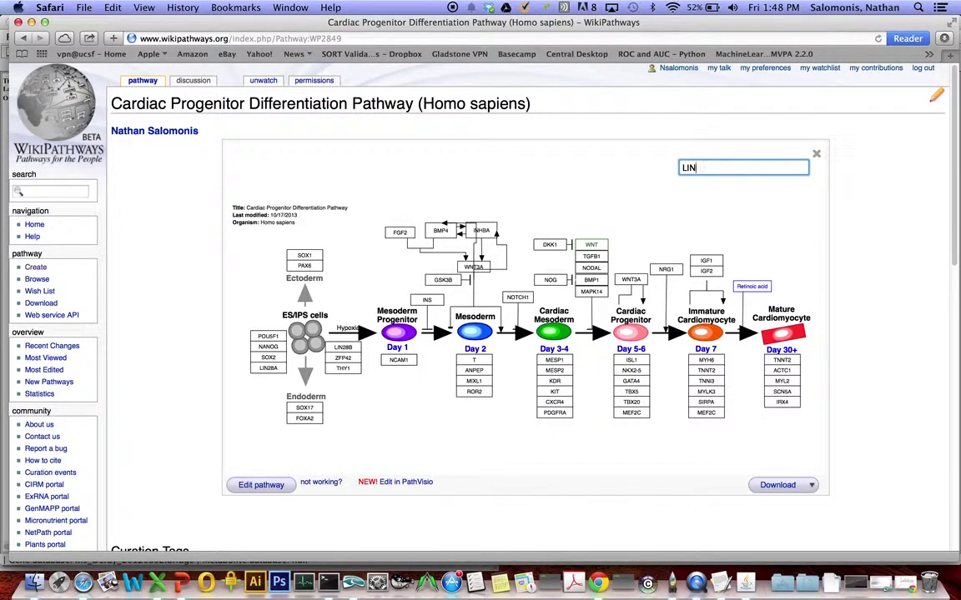
{"action": "type", "text": "28"}
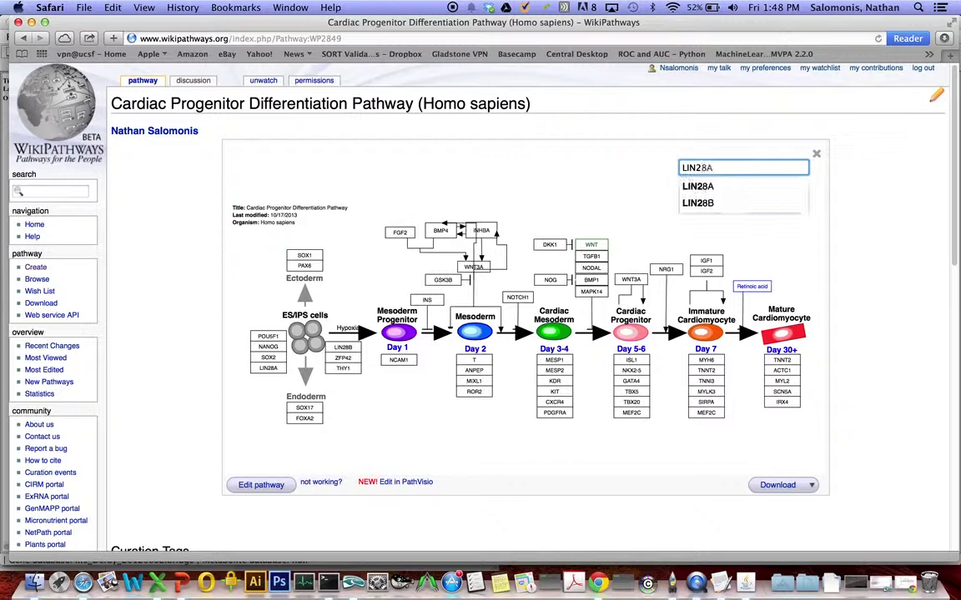
{"action": "left_click", "coordinate": [723, 185]}
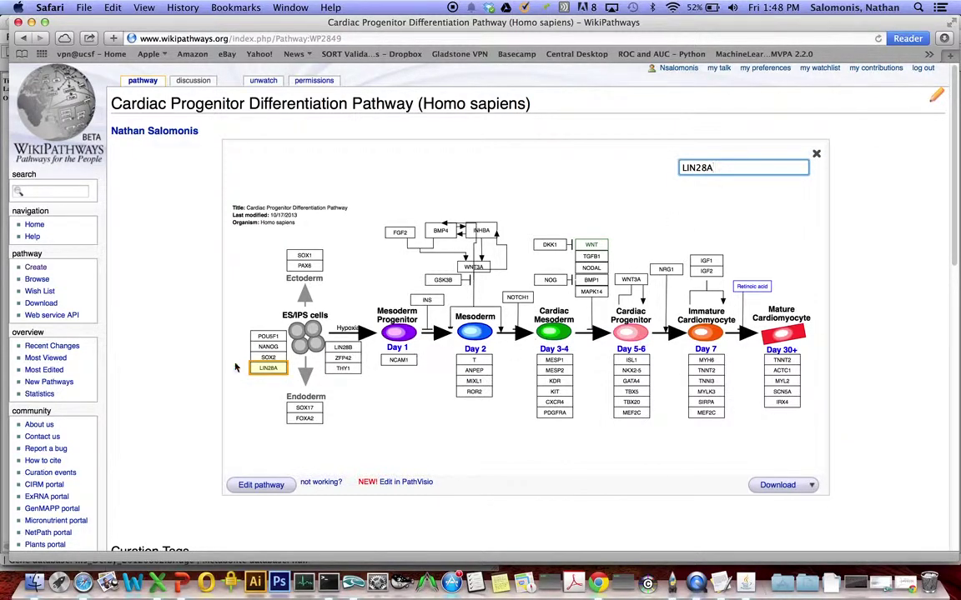